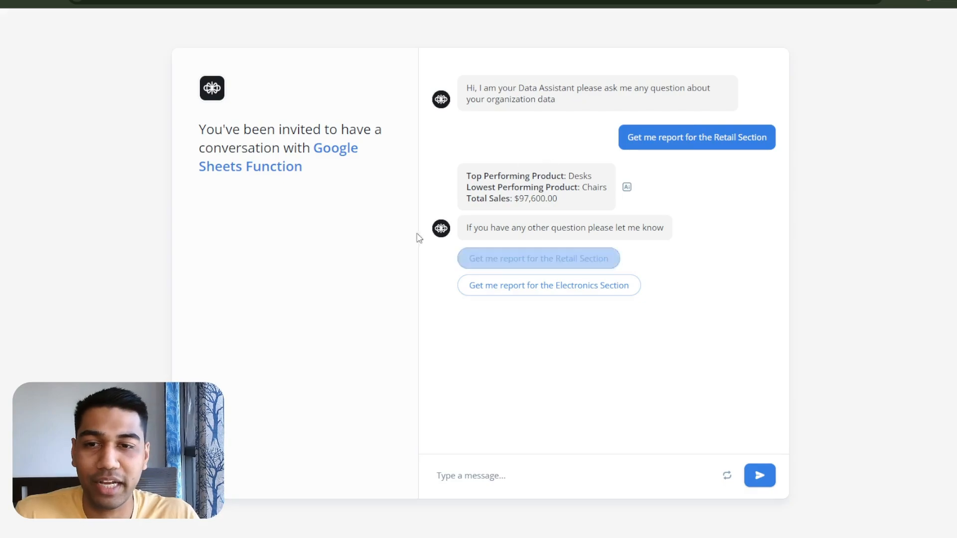
Ask the data assistant chat "How many smartphones did I sell".
click(521, 478)
text(How )
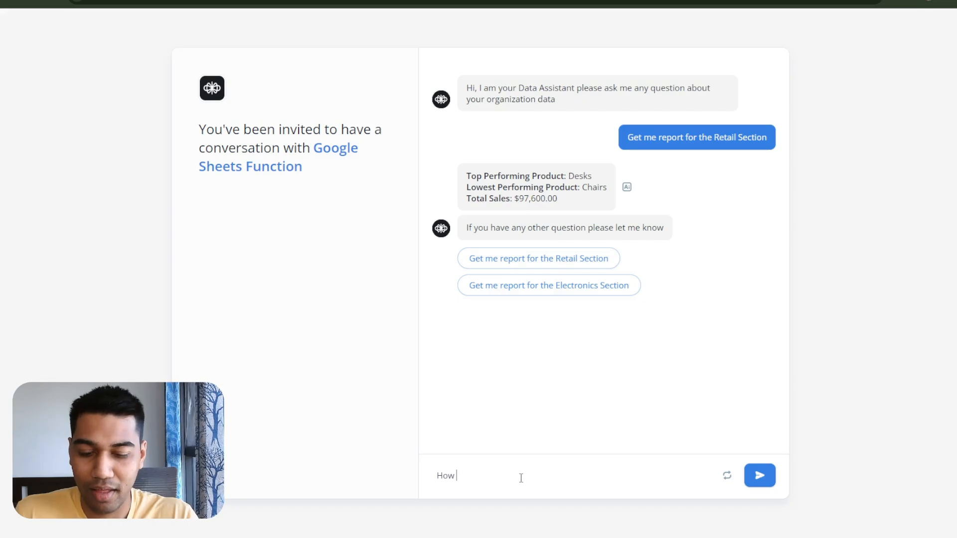
text(many smartphone )
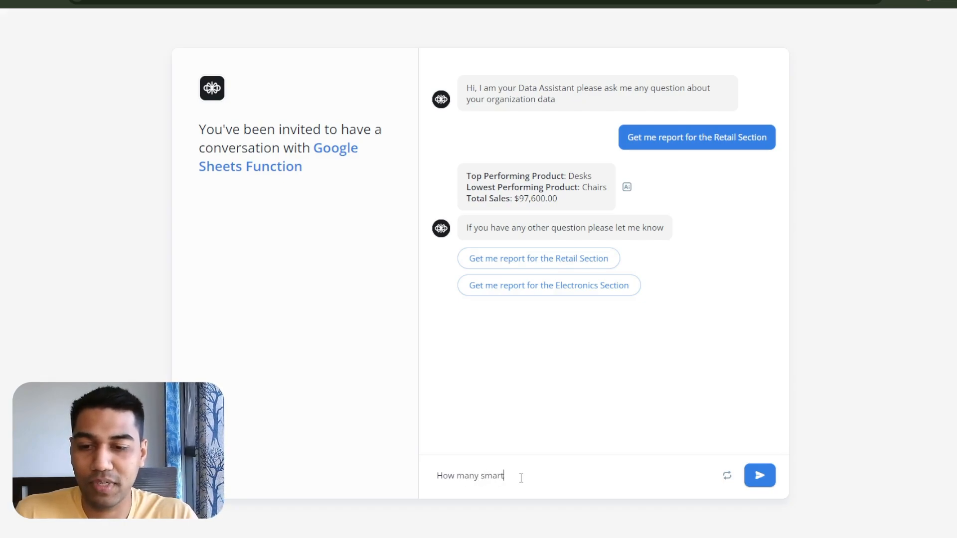
text(s did I sell)
key(Return)
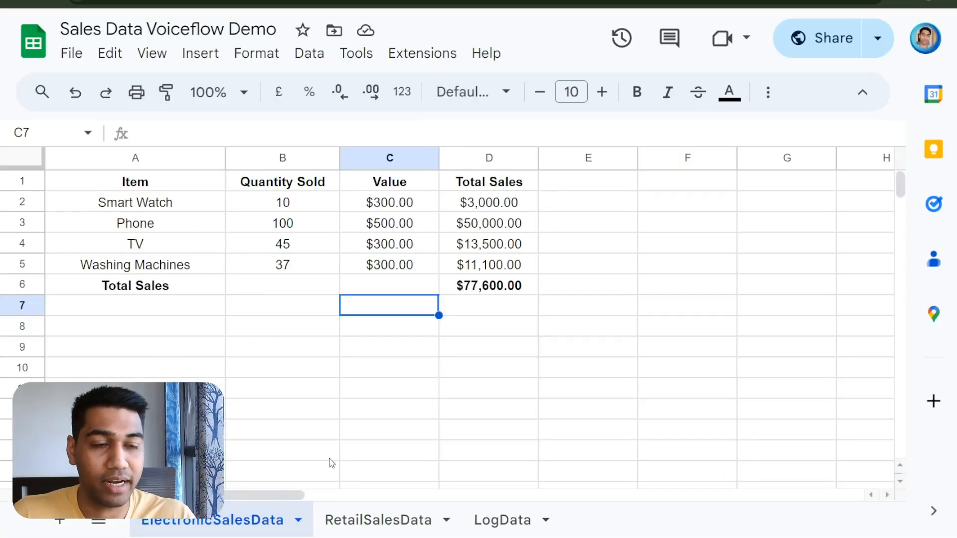
Switch to the Sales Data Voiceflow Demo spreadsheet in Google Sheets and review the RetailSalesData and ElectronicSalesData sheets.
click(369, 520)
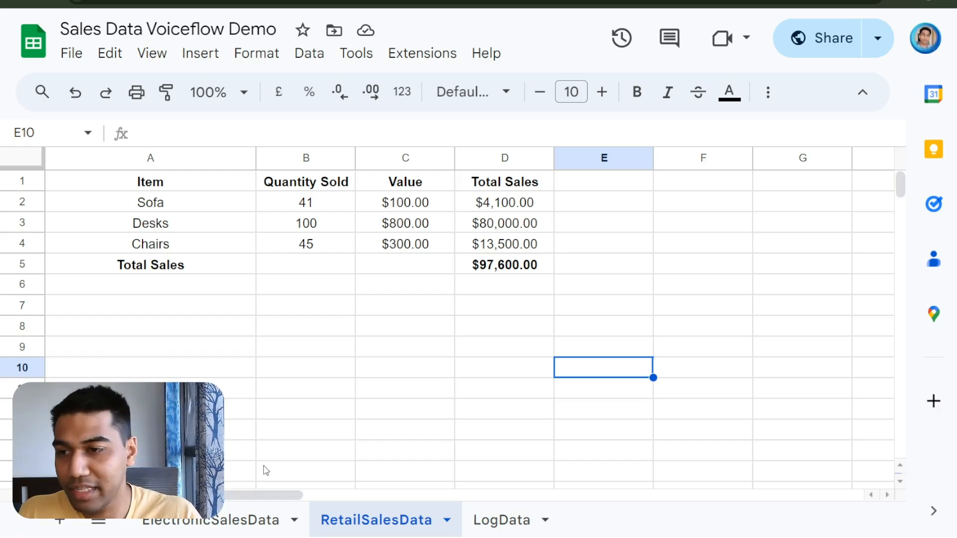
click(211, 524)
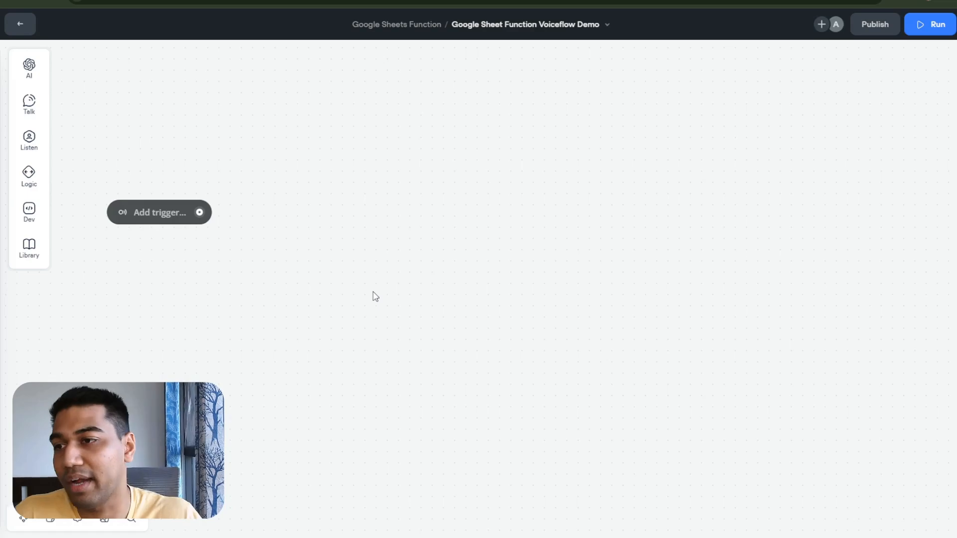
In the Voiceflow workflow, add a text block connected to the start trigger and name it "Welcome".
mouse_move(43, 109)
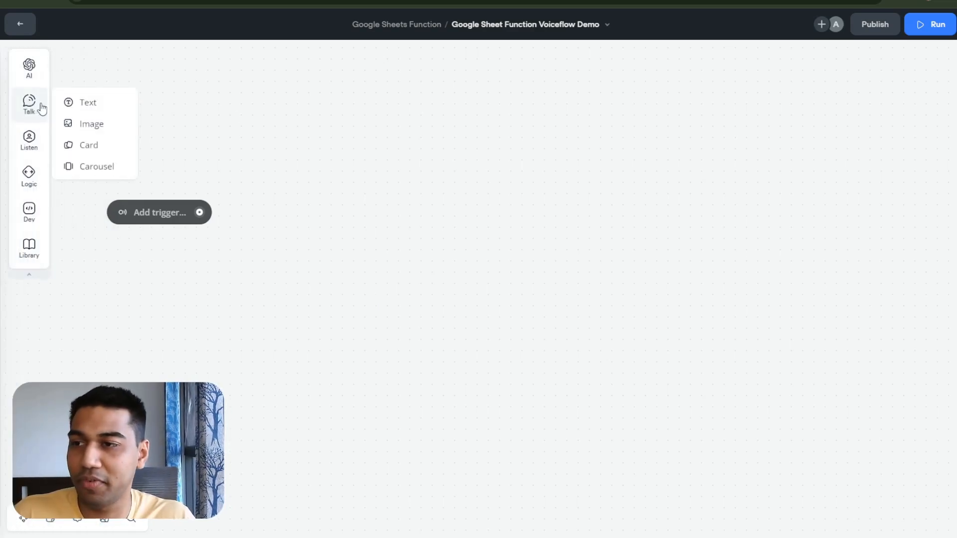
mouse_move(85, 103)
mouse_down()
mouse_move(306, 199)
mouse_move(297, 223)
mouse_move(316, 203)
mouse_up()
drag(201, 213, 266, 196)
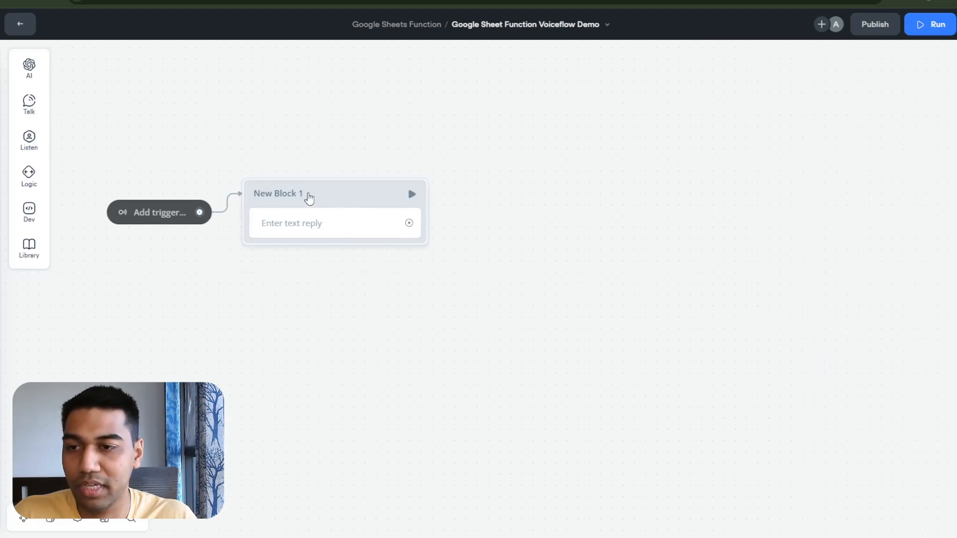
click(302, 192)
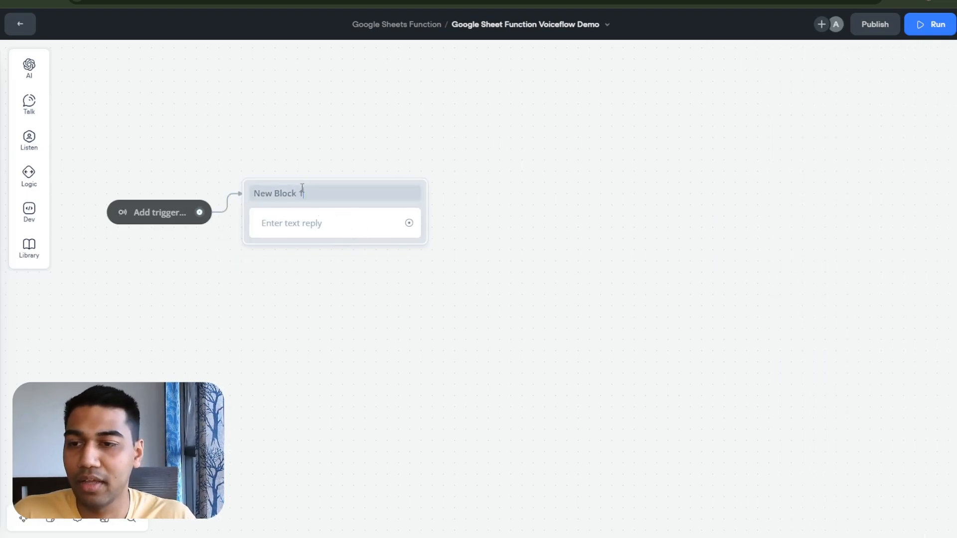
key(ctrl+a)
text(Welcome)
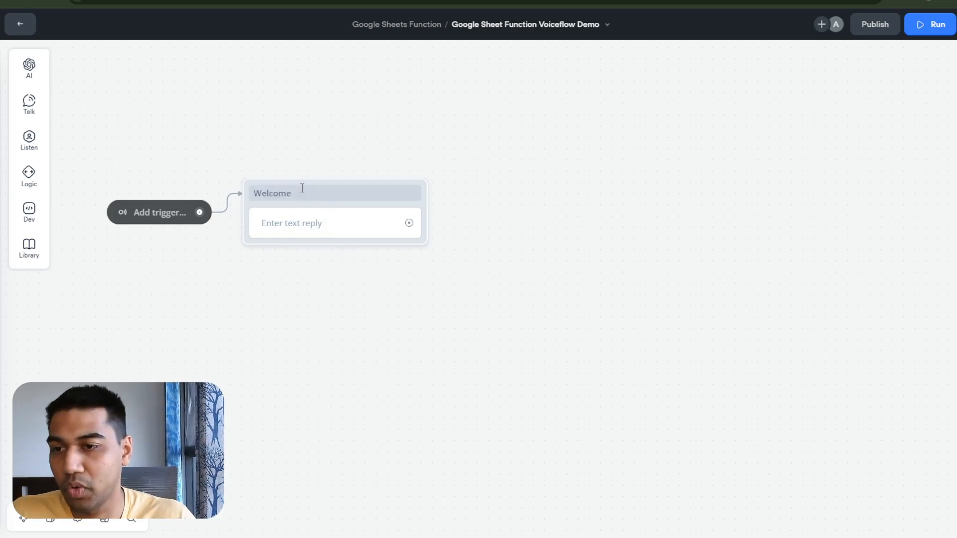
Set the Welcome block's text reply to "I am a Data Assistant, please let me know how can I help you" and reposition the block.
click(271, 235)
click(808, 119)
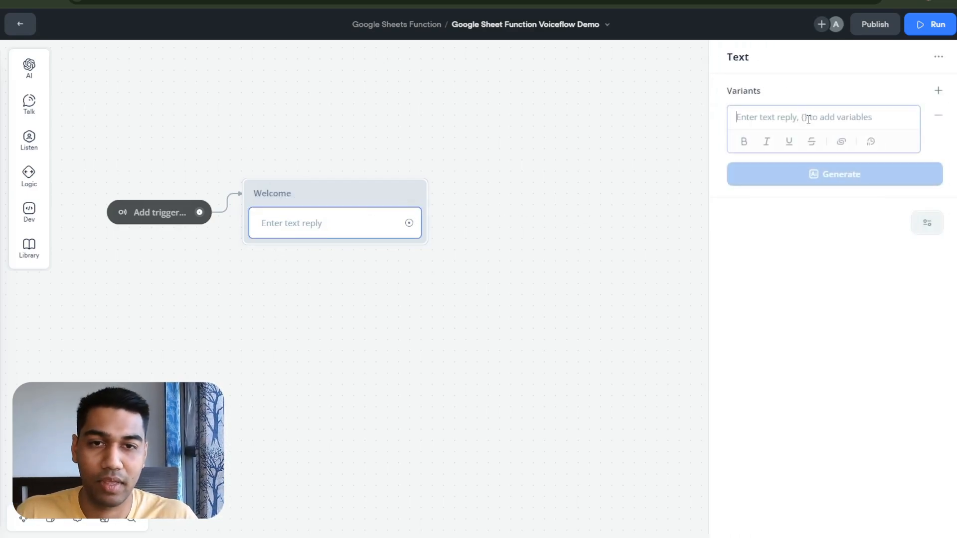
text(I am a Data)
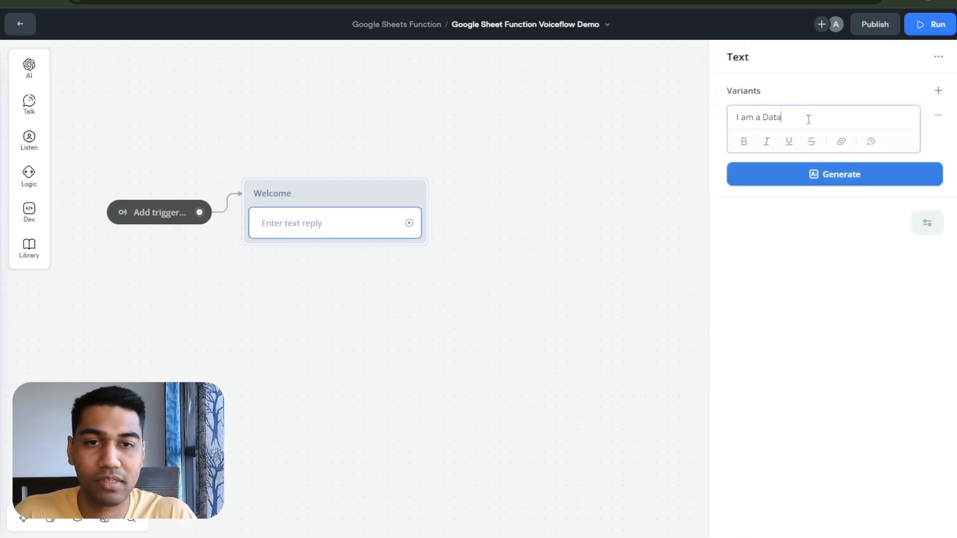
text( Assistant, )
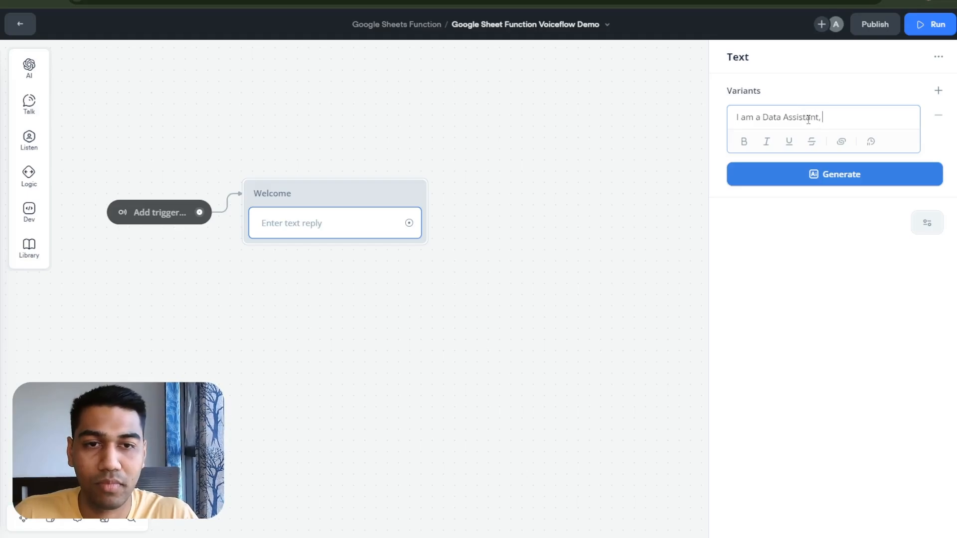
text(please let me k)
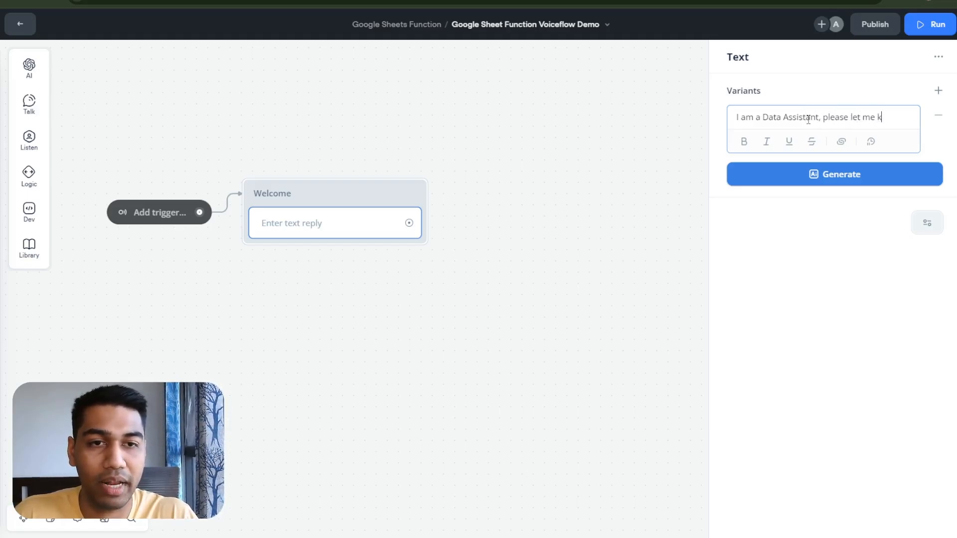
text(now how can )
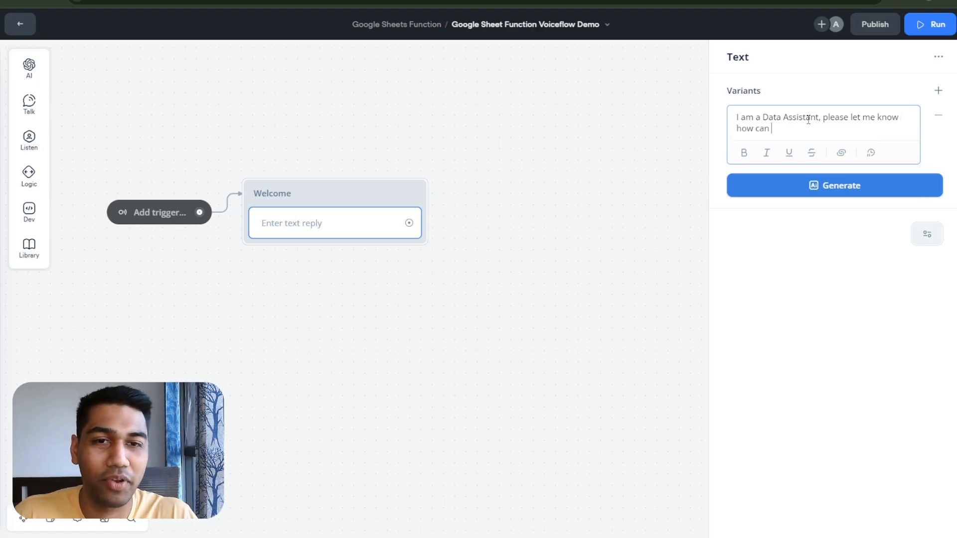
text(I help you)
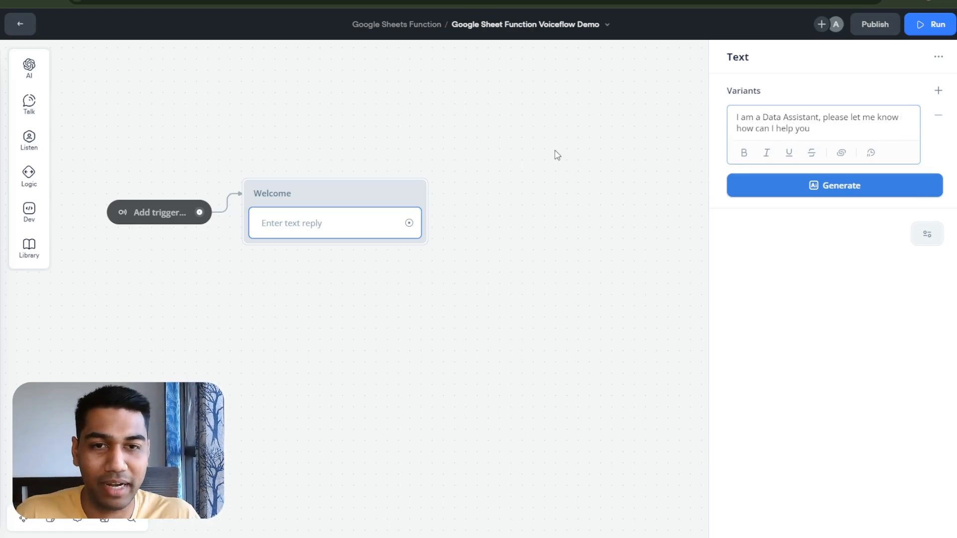
click(553, 182)
drag(363, 198, 380, 170)
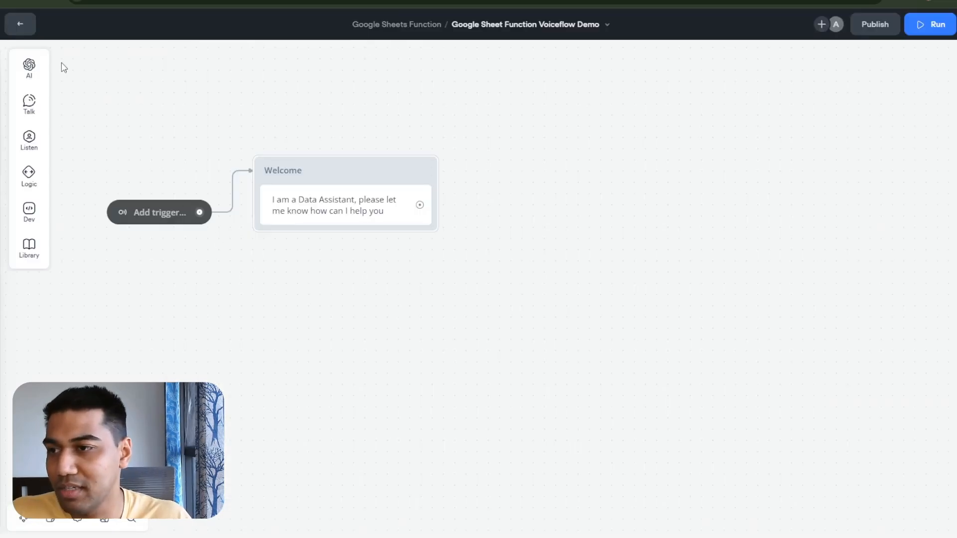
Add a Buttons step below the text in the Welcome block and label its first button "Get Electronics Data".
mouse_move(31, 144)
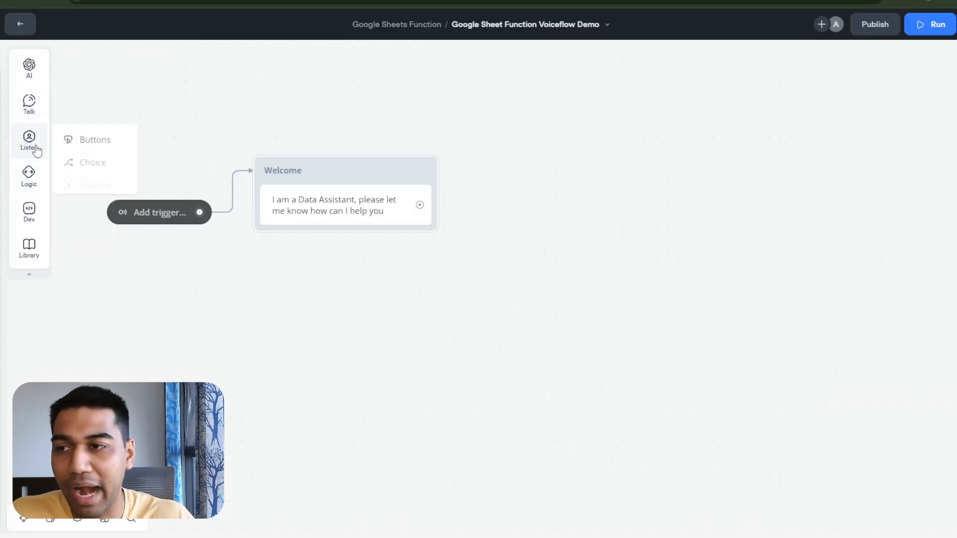
drag(73, 138, 428, 249)
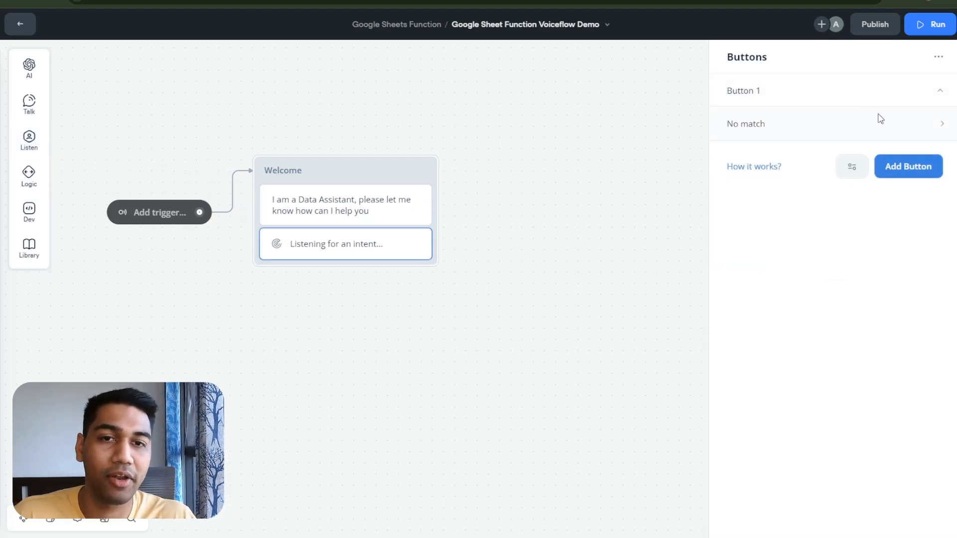
click(877, 124)
click(733, 58)
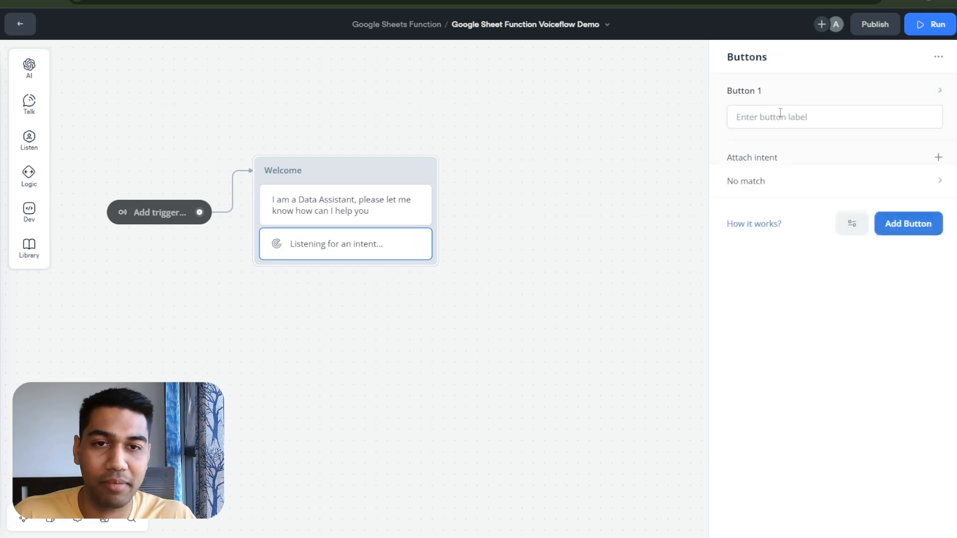
click(779, 123)
text(Ge)
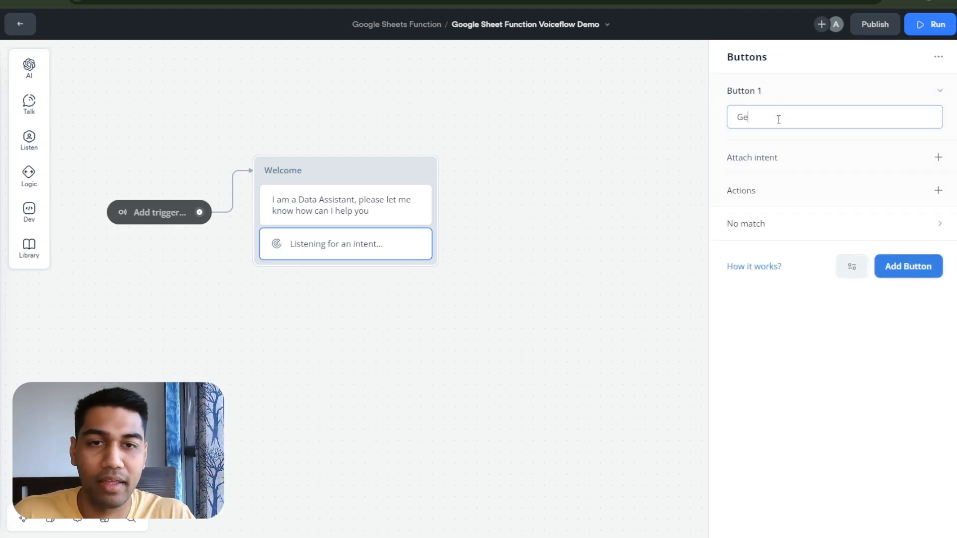
text(t Electronics )
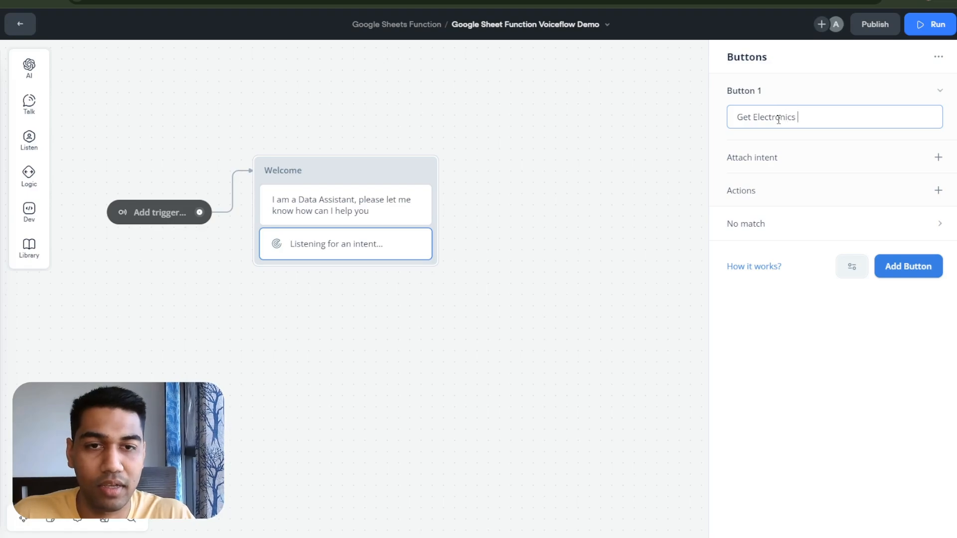
text(Data)
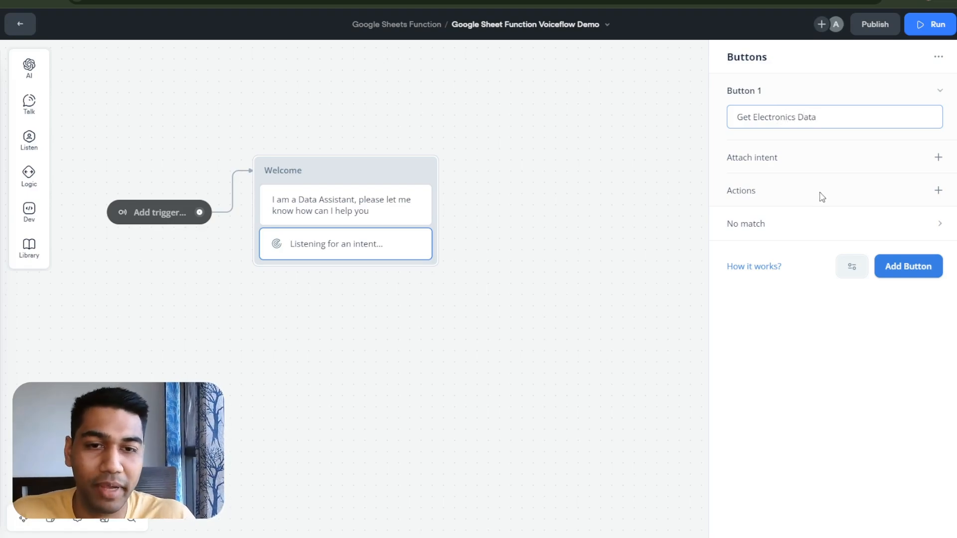
Add a second button labelled "Get Retail Data" to the Buttons step.
click(900, 277)
text(Get Re)
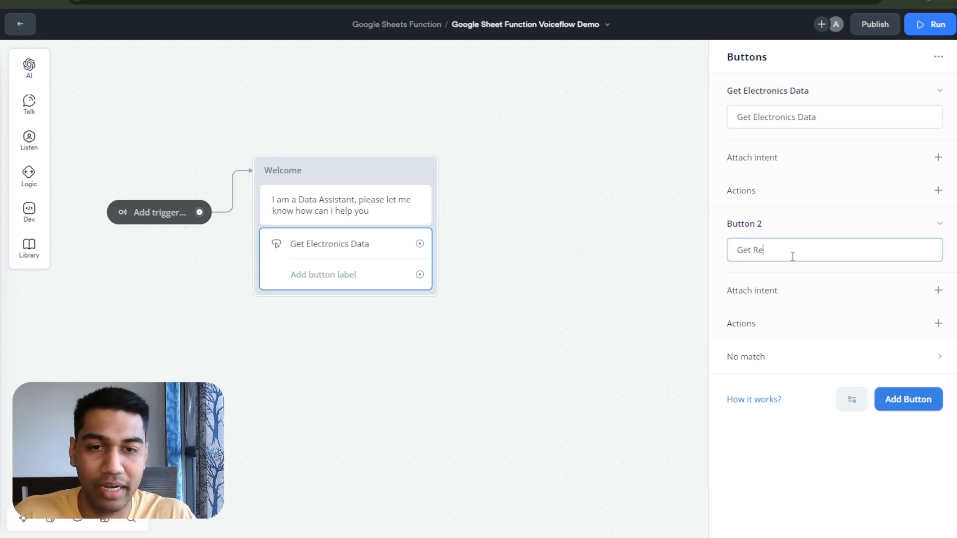
text(tail Data)
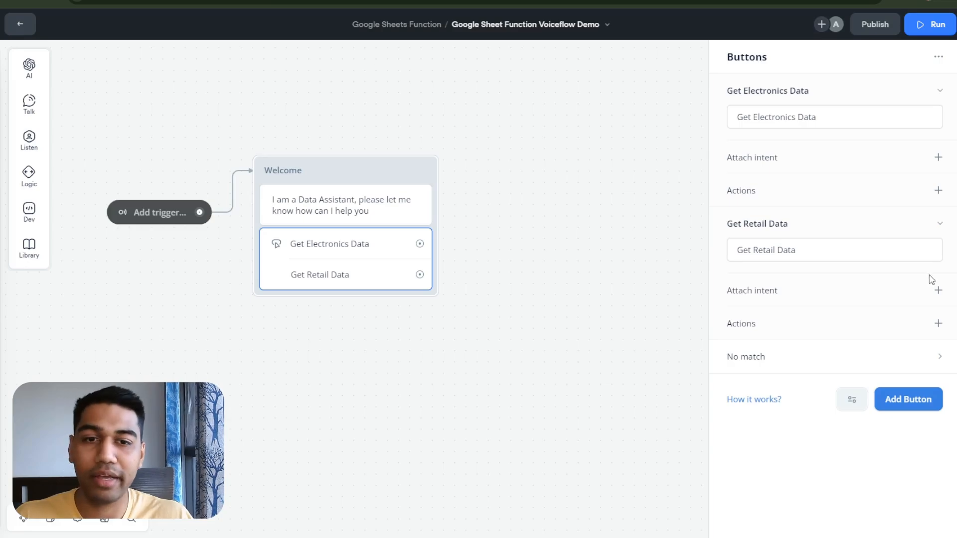
Add a No match path to the Welcome block's Buttons step.
click(816, 355)
click(805, 130)
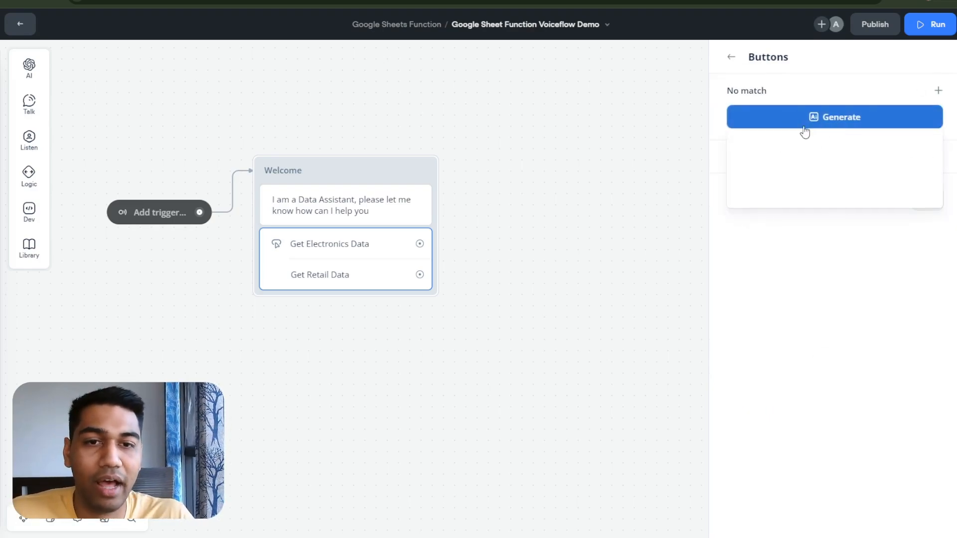
click(939, 158)
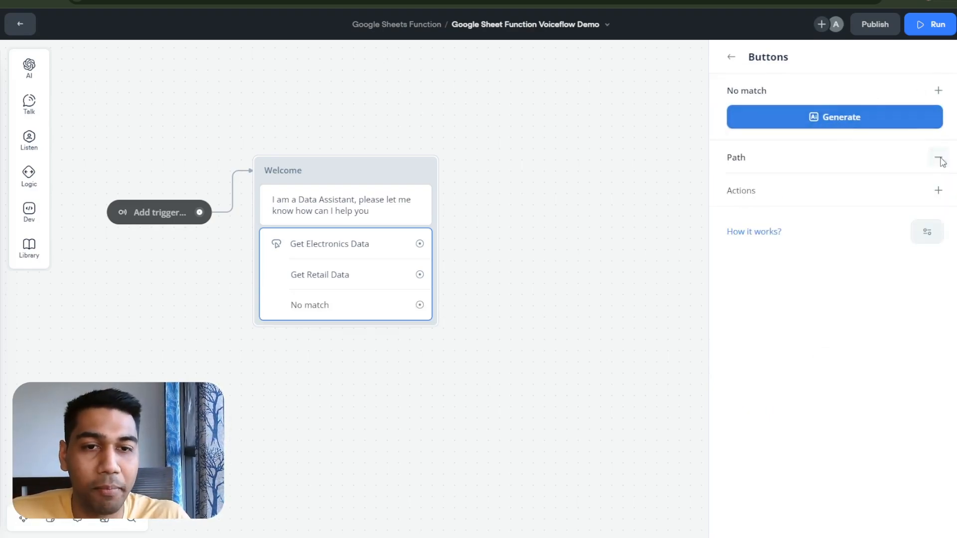
click(559, 225)
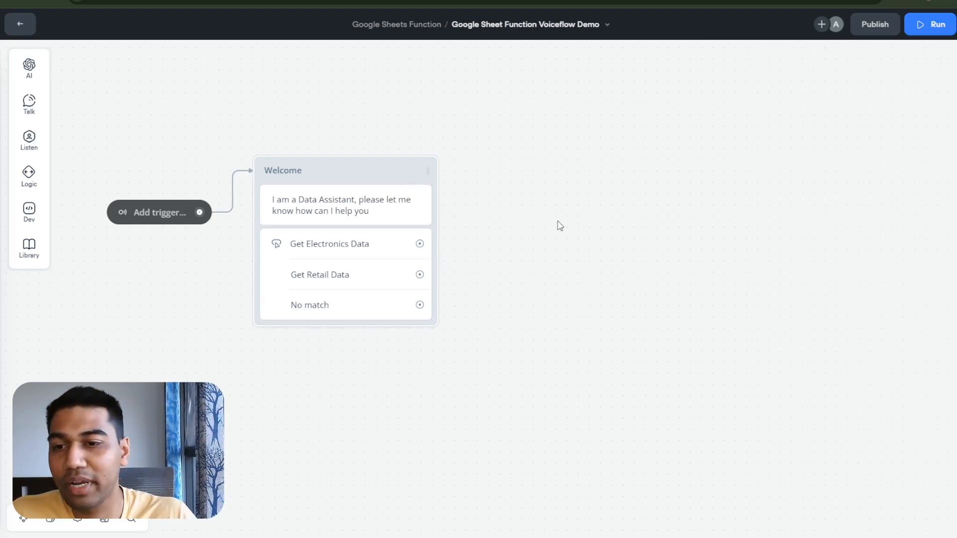
drag(589, 271, 574, 246)
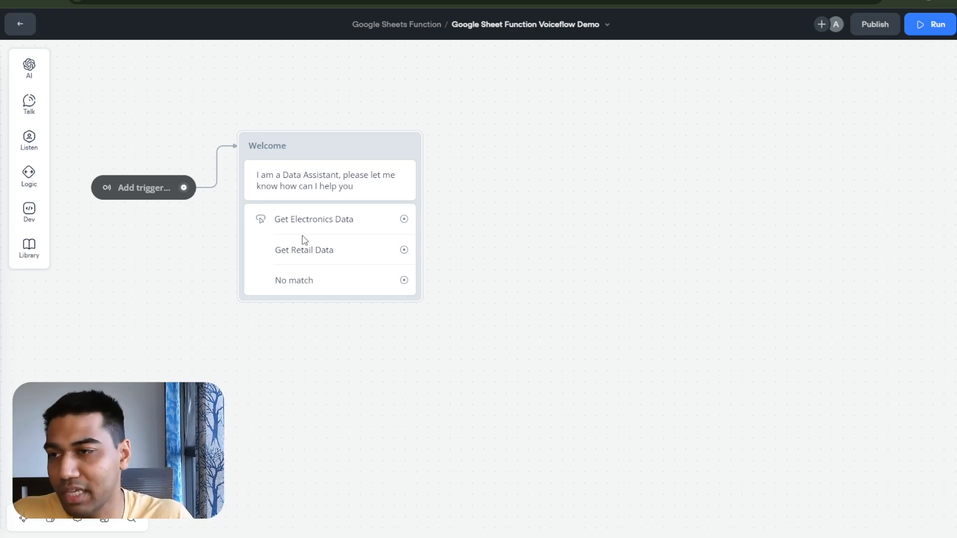
Place a Set AI step in a new block beside Welcome and connect the No match path to it.
mouse_move(14, 78)
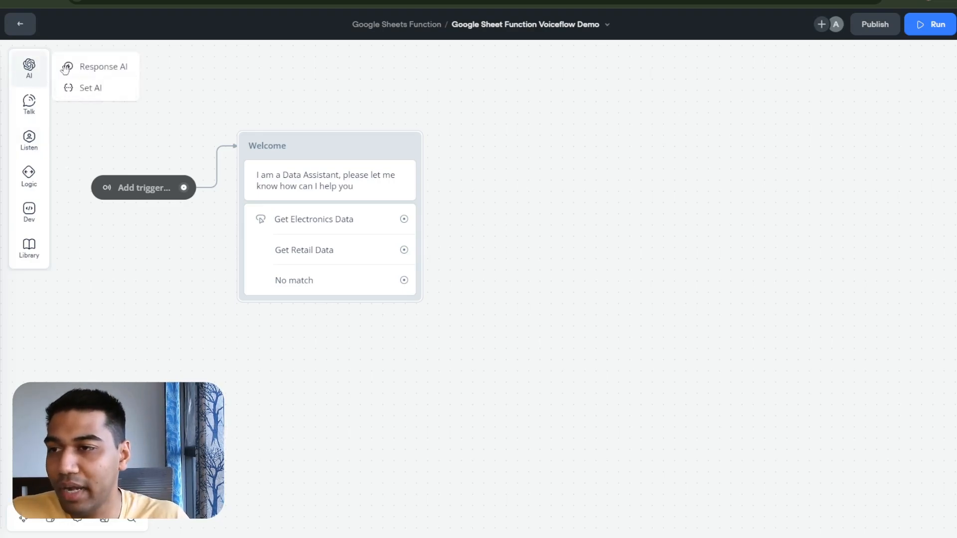
drag(100, 87, 610, 277)
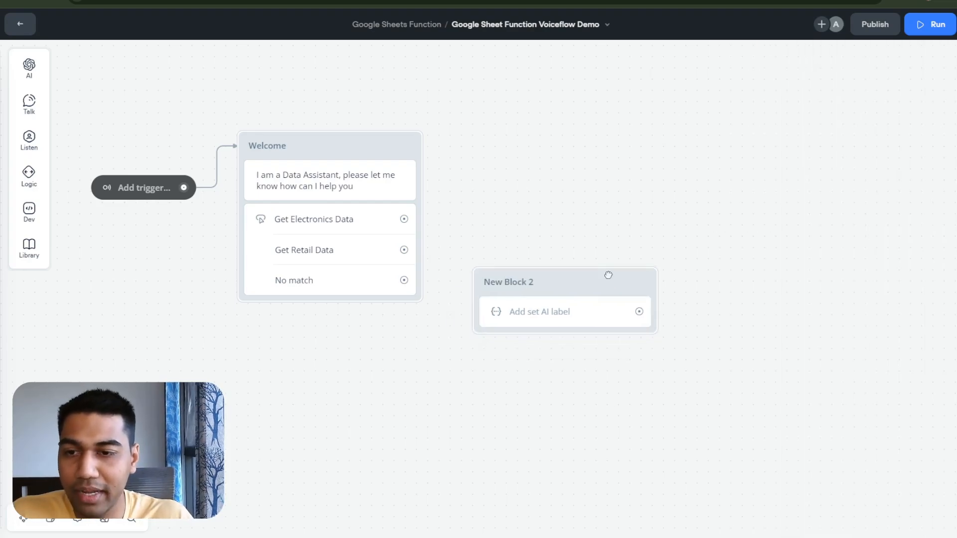
drag(405, 280, 481, 282)
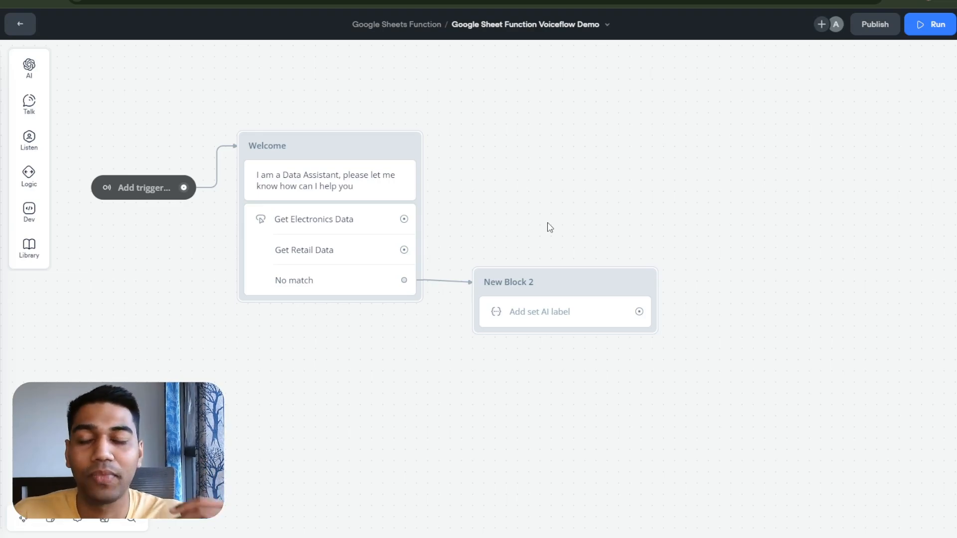
scroll(573, 207, right, 4)
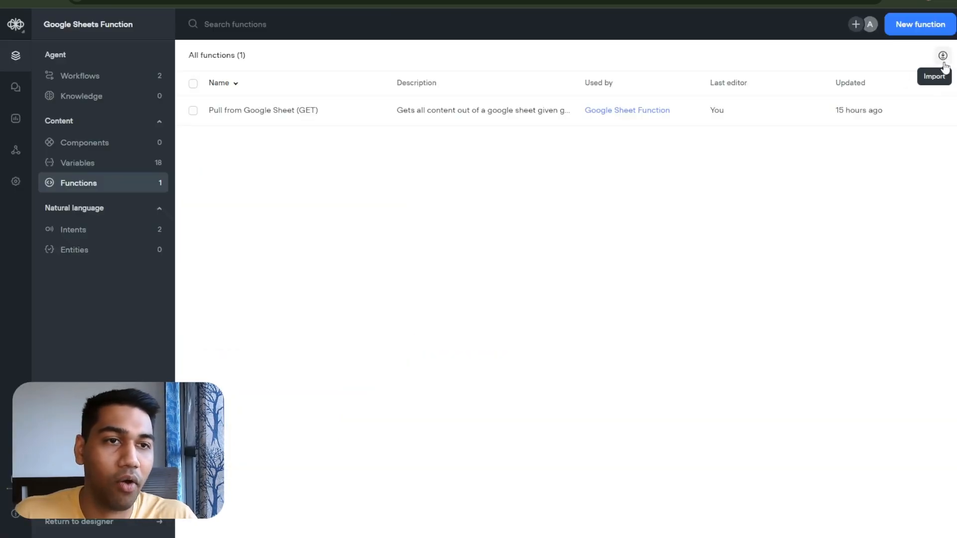
Check the function import dialog without importing anything and open the Pull from Google Sheet (GET) function to view its code and variables.
click(941, 58)
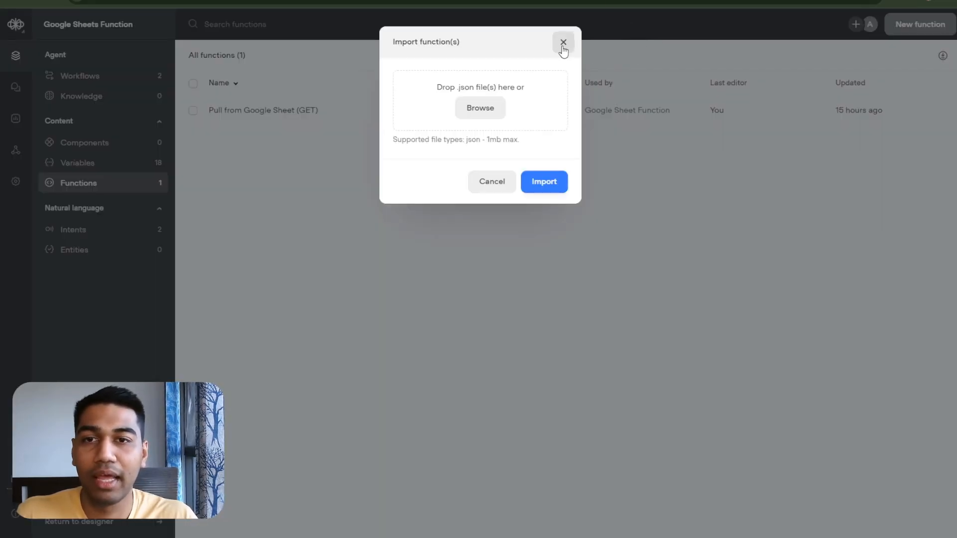
click(562, 42)
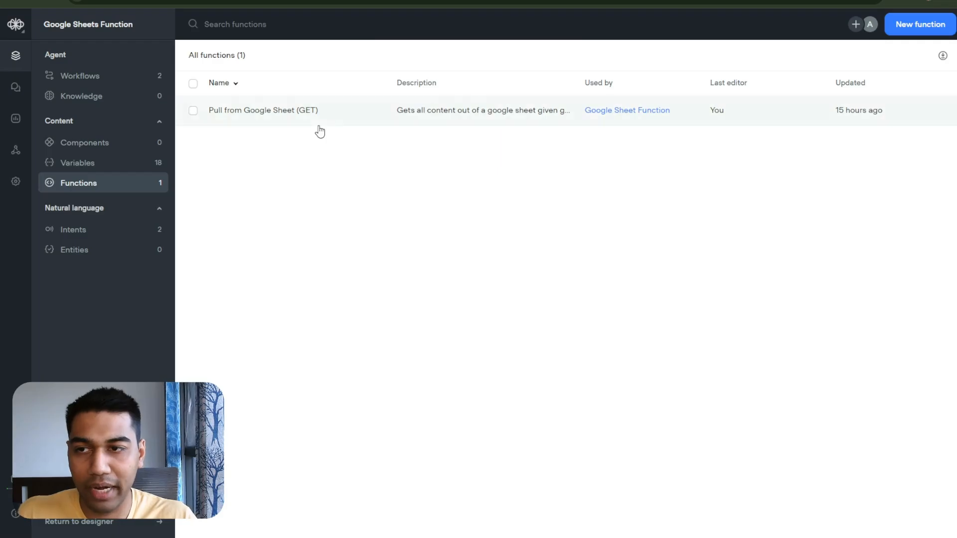
click(307, 115)
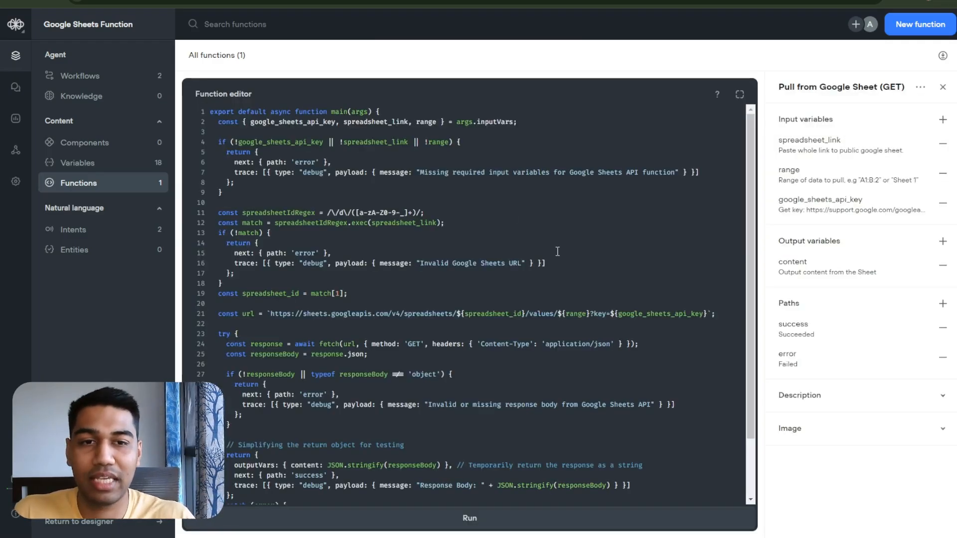
Read through the function's code, then check the general access setting of the Sales Data Voiceflow Demo spreadsheet in Google Sheets.
scroll(557, 251, down, 3)
scroll(594, 216, up, 3)
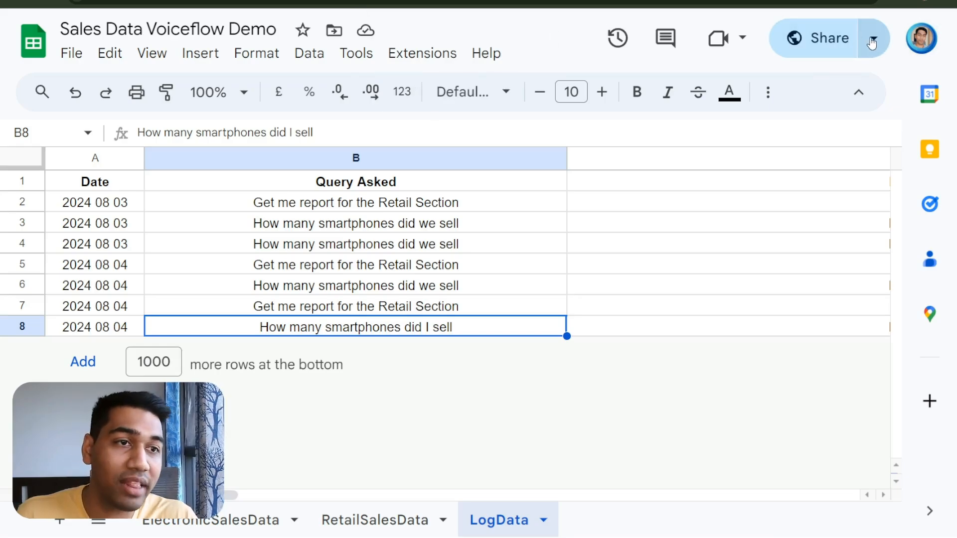
click(873, 40)
click(822, 38)
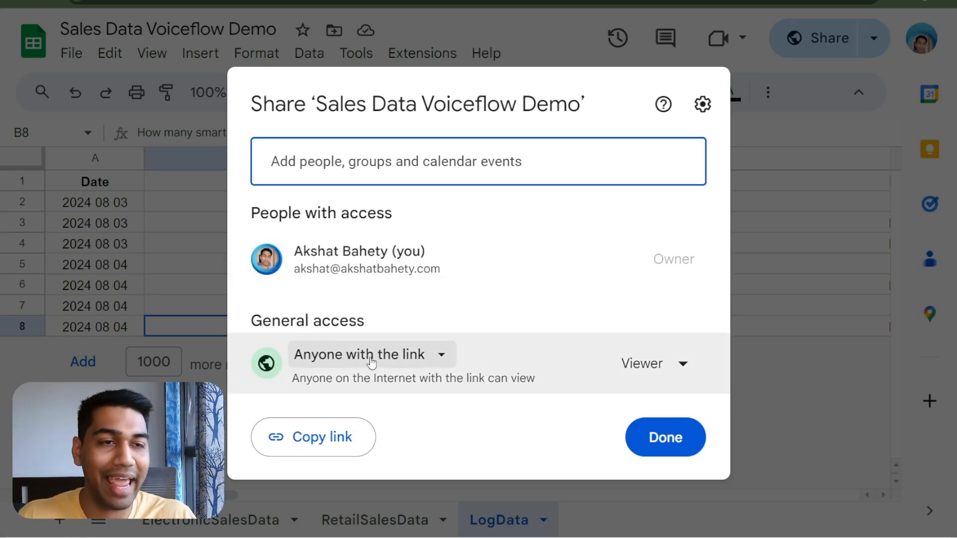
click(656, 451)
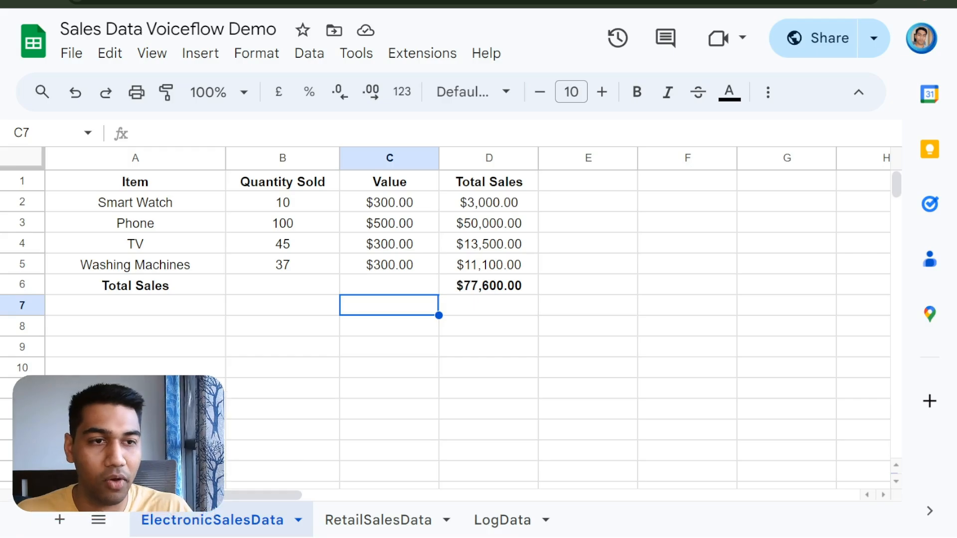
Examine the ElectronicSalesData and RetailSalesData sheets, including their names and sales tables.
click(388, 409)
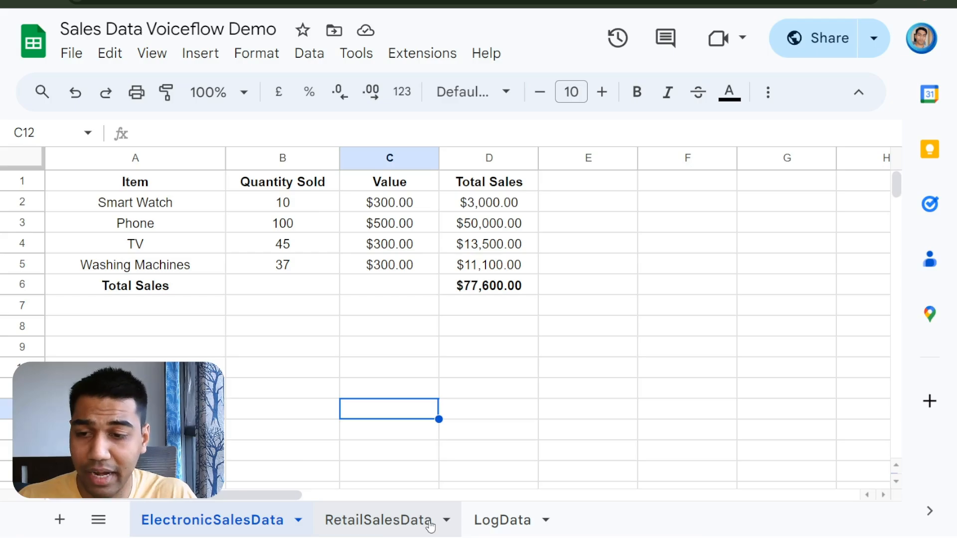
click(402, 520)
click(403, 521)
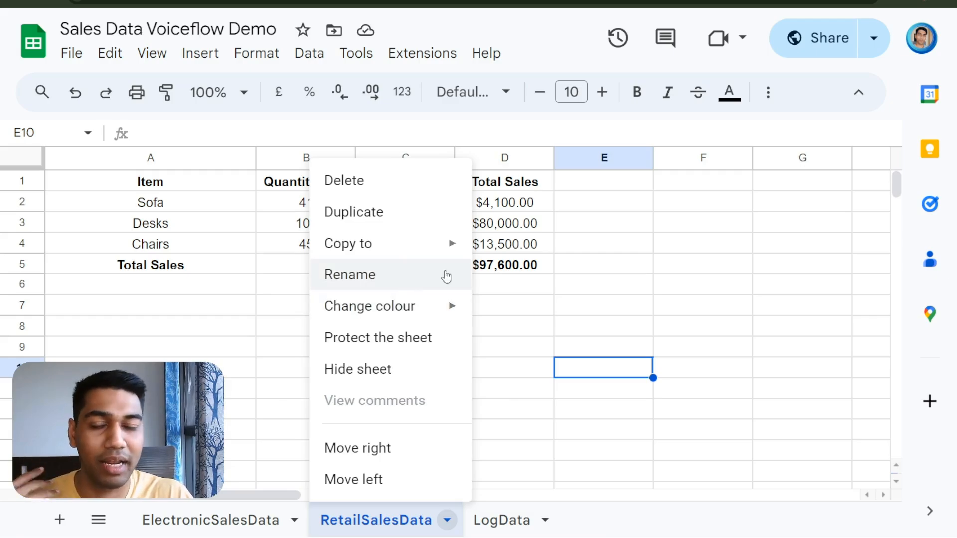
click(575, 300)
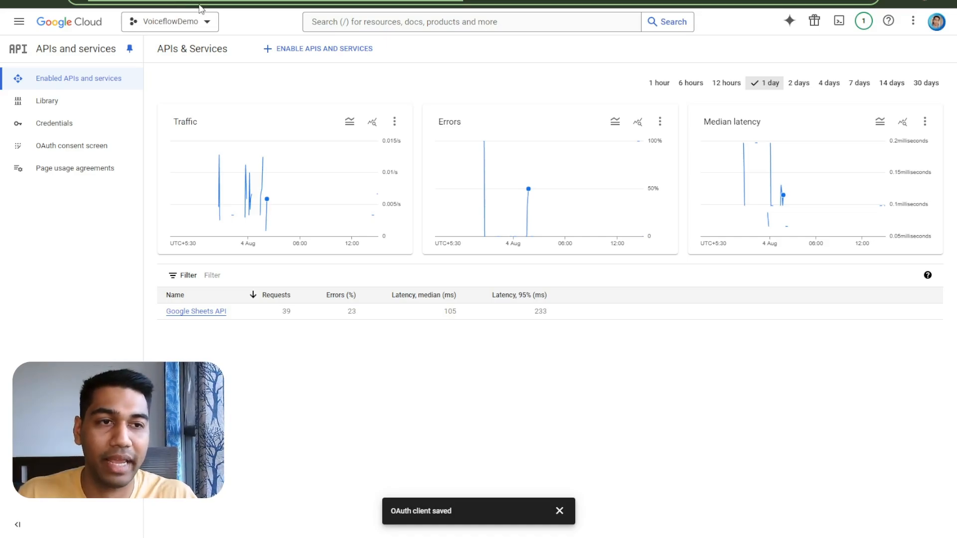
click(184, 28)
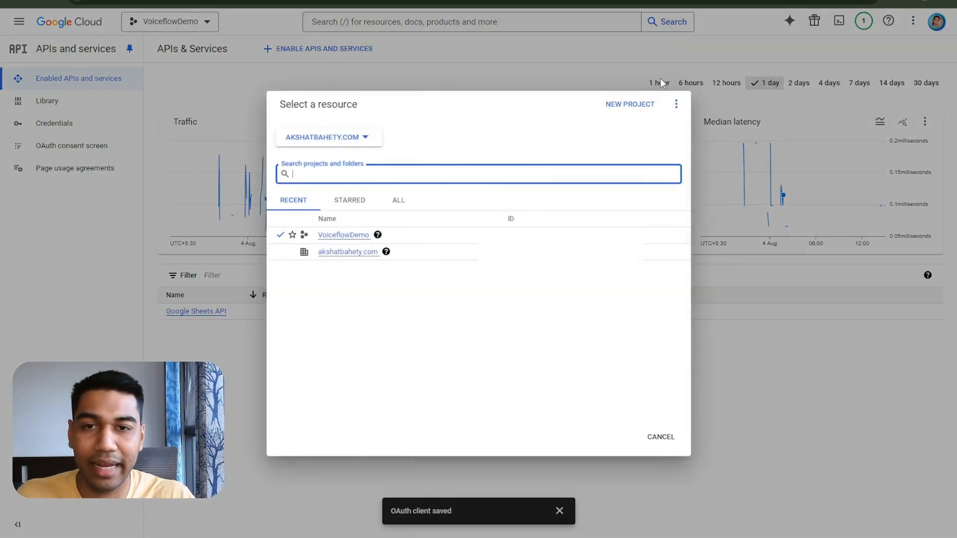
click(642, 105)
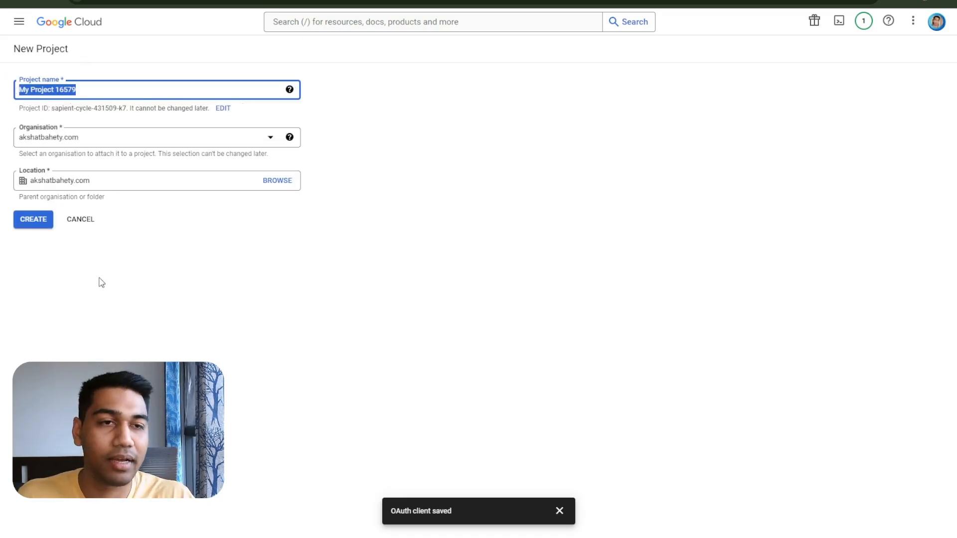
click(88, 218)
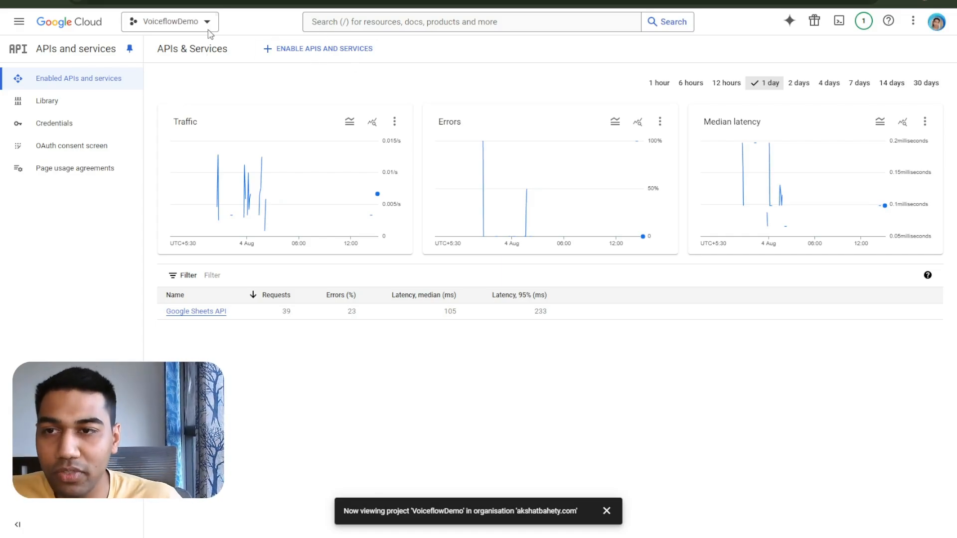
Find the Google Sheets API in the Google Cloud API Library and check whether it is enabled for the VoiceflowDemo project.
click(328, 51)
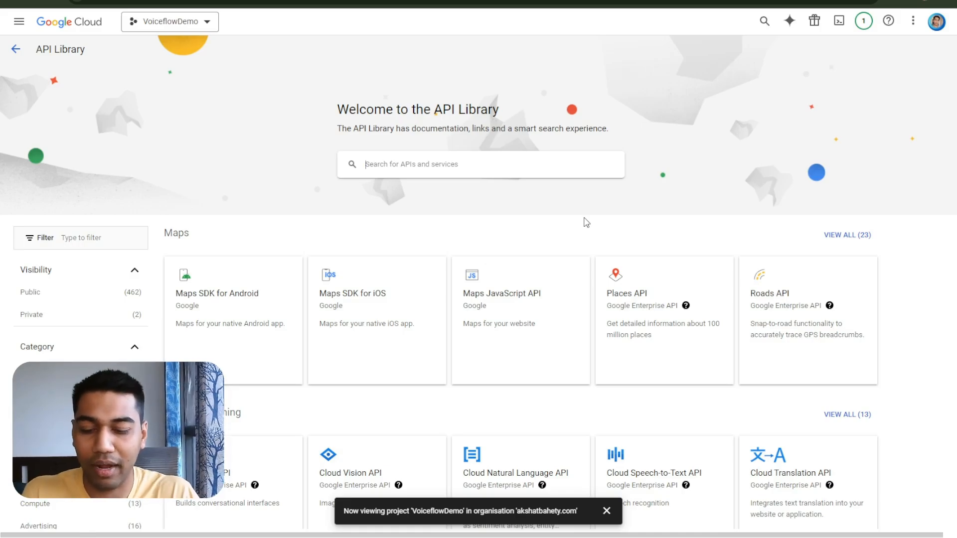
text(Google Sheet)
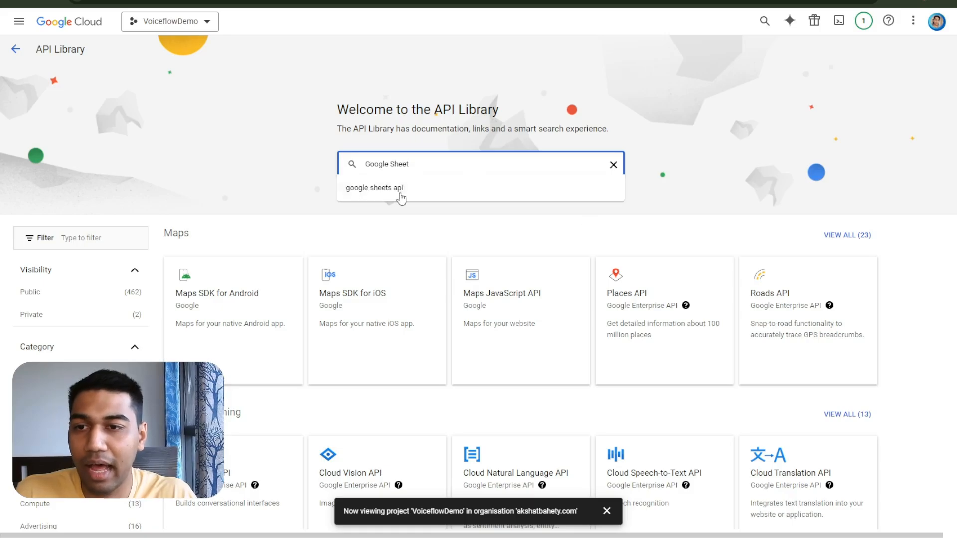
click(397, 198)
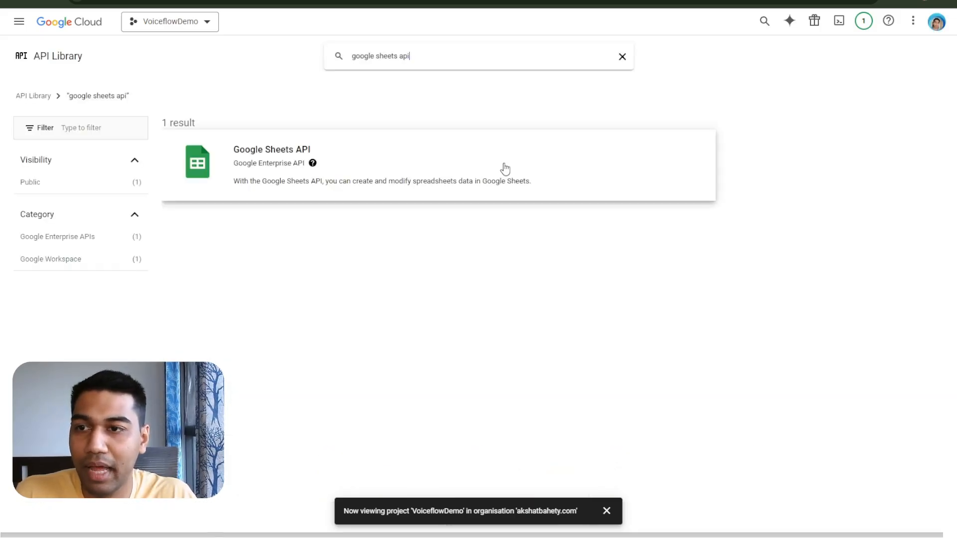
click(278, 184)
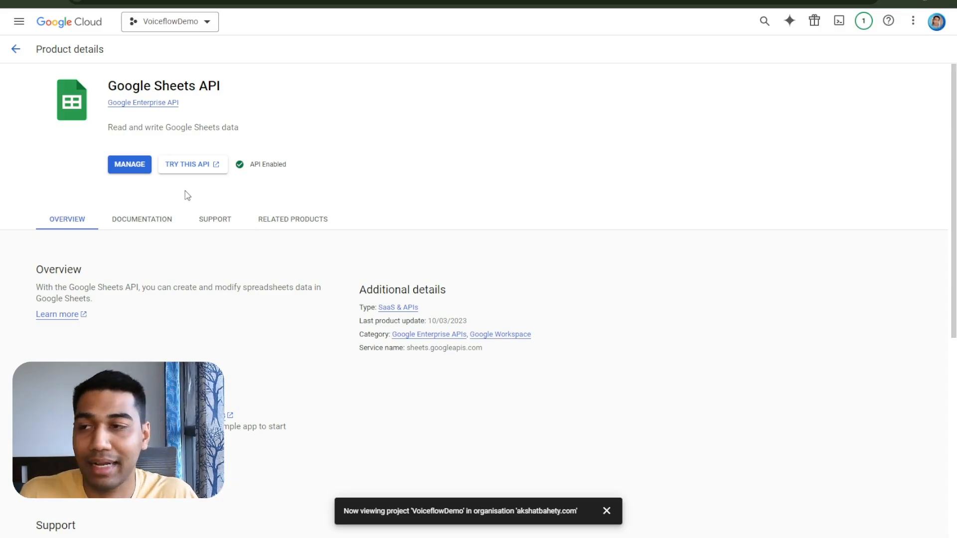
click(16, 49)
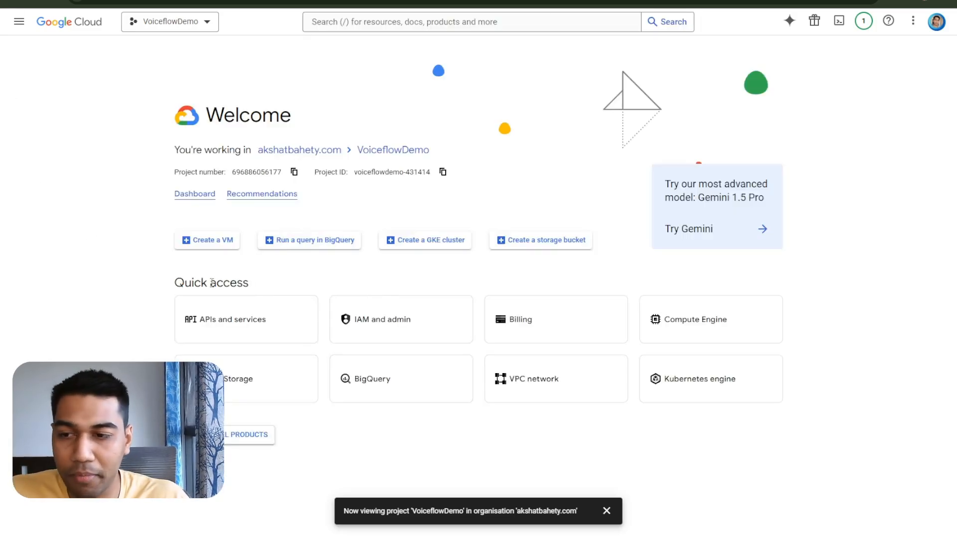
Create a new API key in the VoiceflowDemo project's credentials and copy it.
click(232, 320)
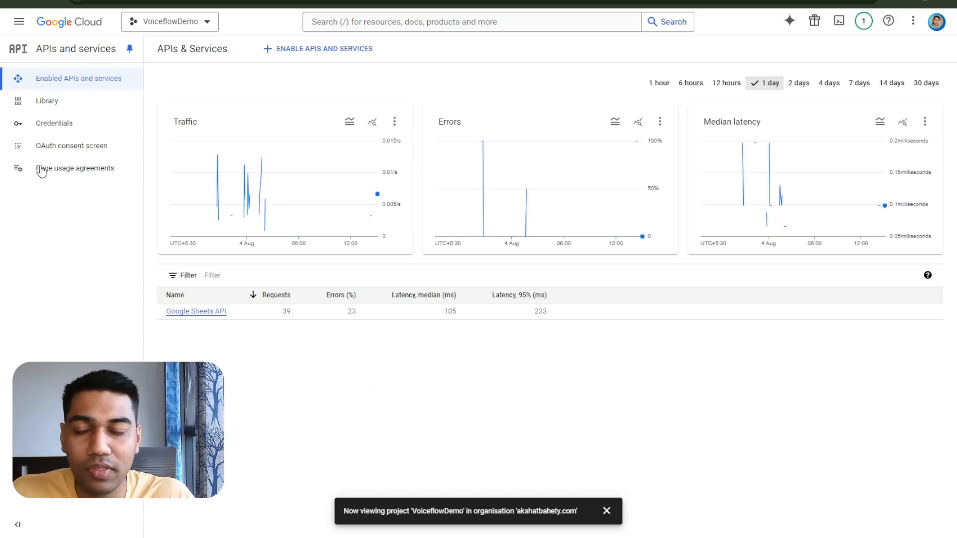
click(63, 128)
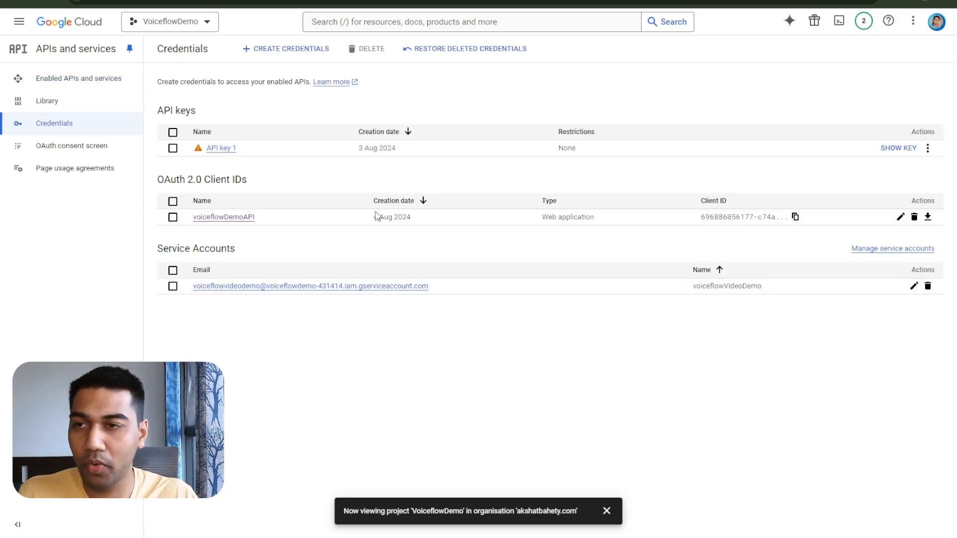
click(259, 50)
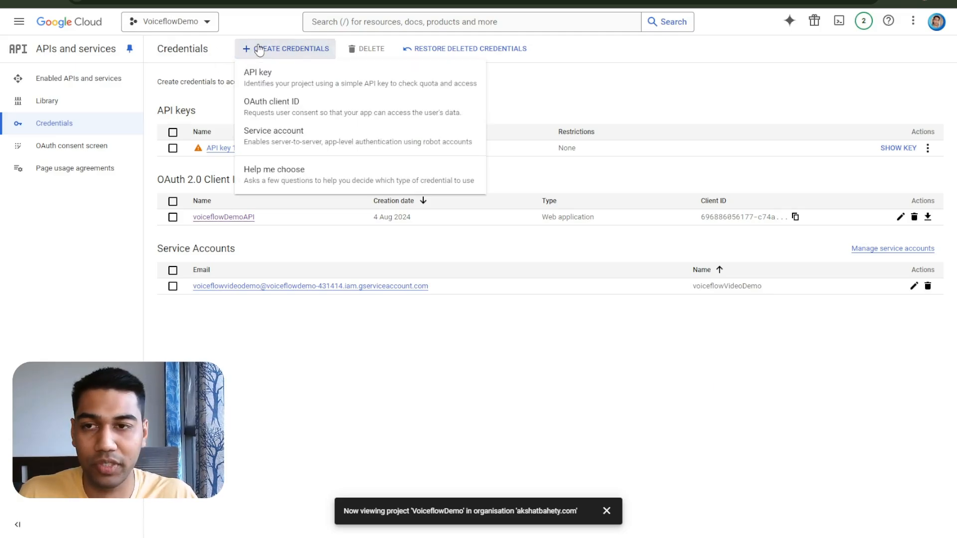
click(295, 84)
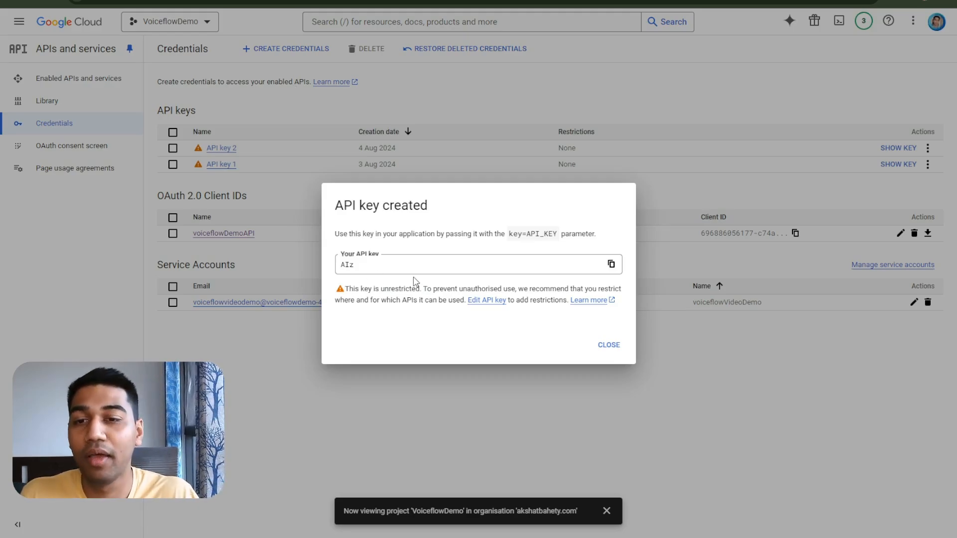
click(612, 269)
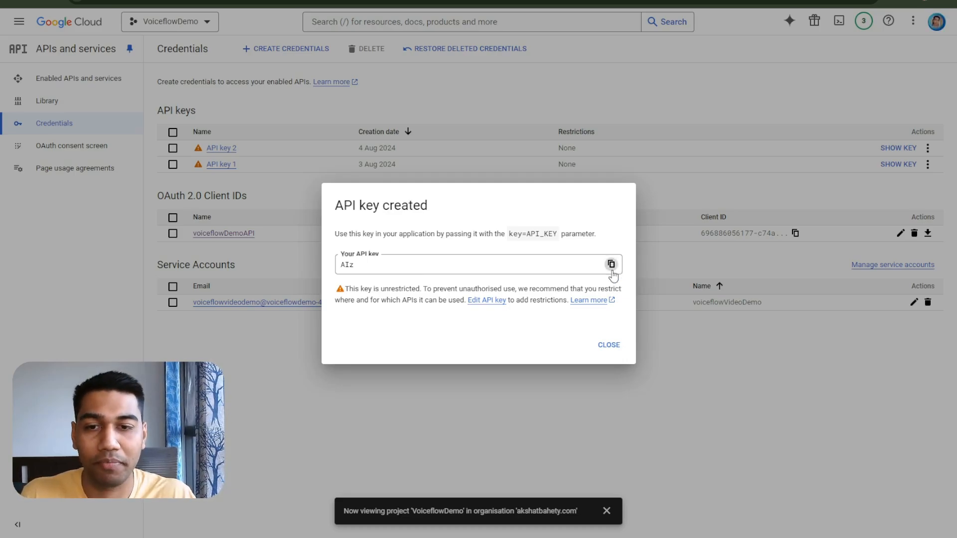
click(609, 345)
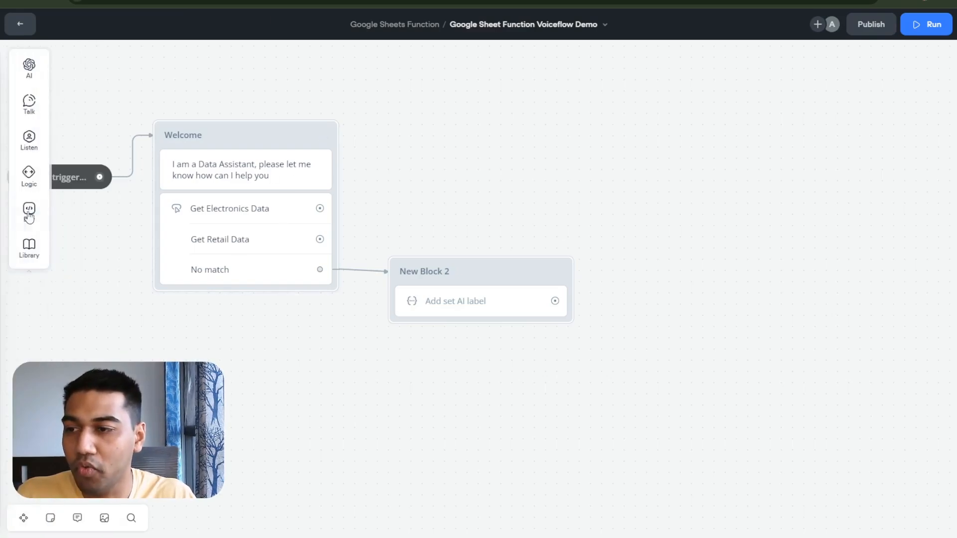
In Voiceflow, place a Function step in a new block beyond the Set AI block and assign it Pull from Google Sheet (GET).
mouse_move(31, 217)
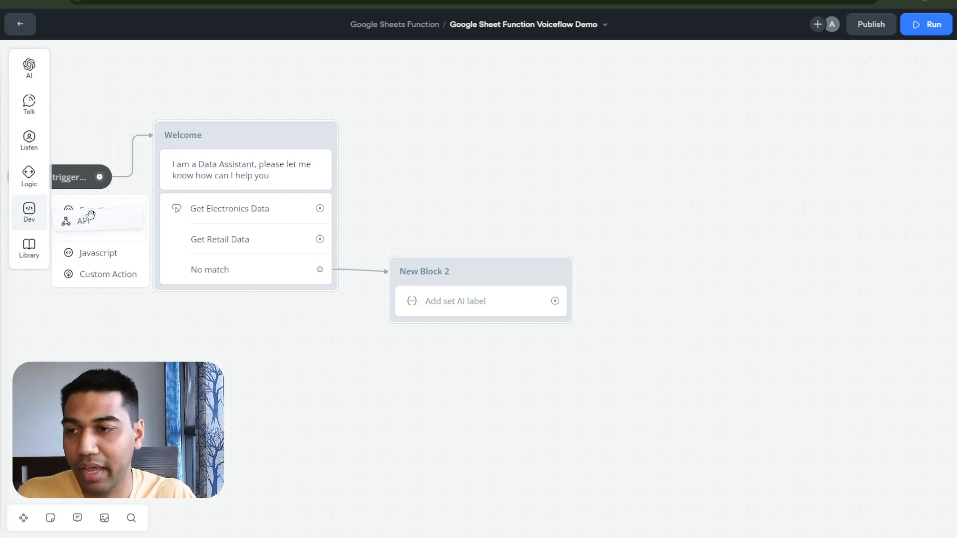
drag(70, 208, 802, 295)
click(857, 93)
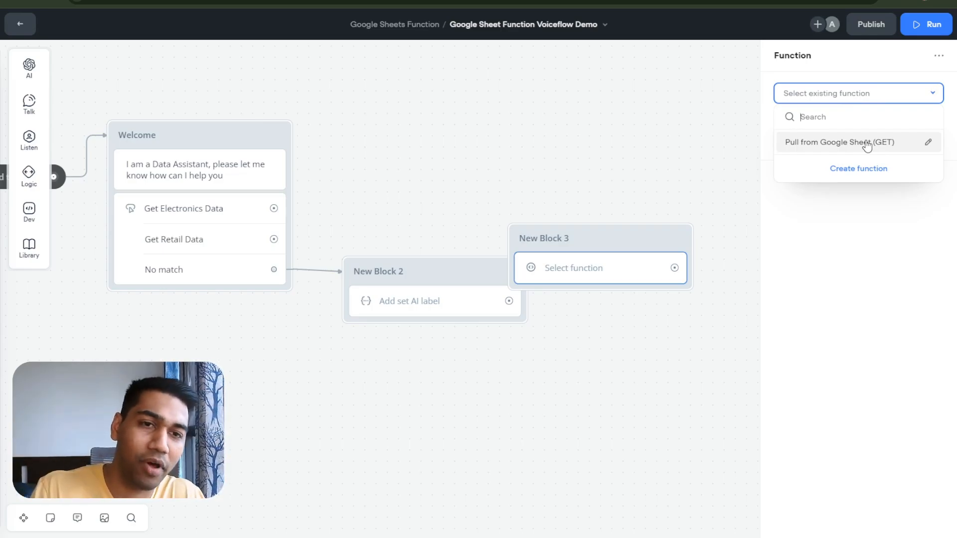
click(868, 145)
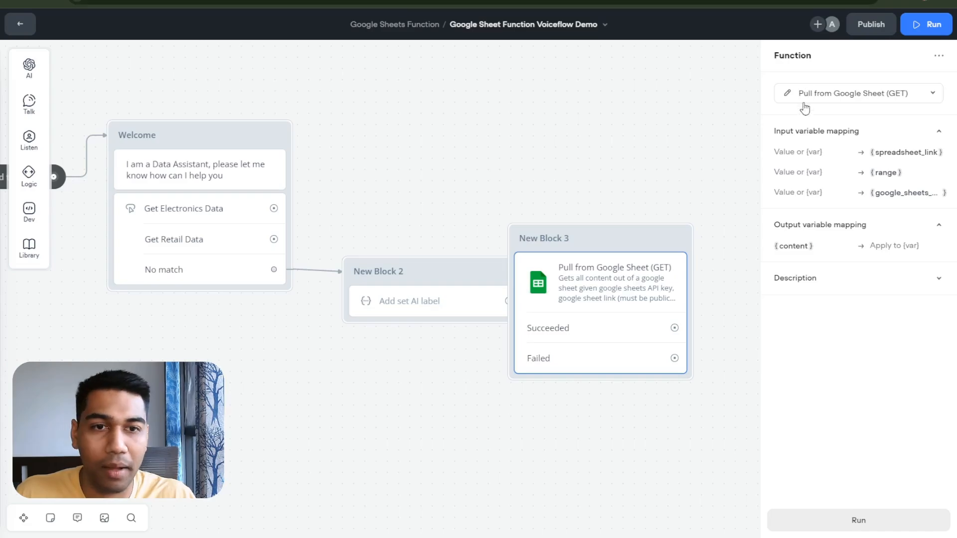
Map the spreadsheet's link to spreadsheet_link and paste the API key into the Google Sheets API key input, giving the function block more room.
click(817, 152)
key(ctrl+v)
click(813, 175)
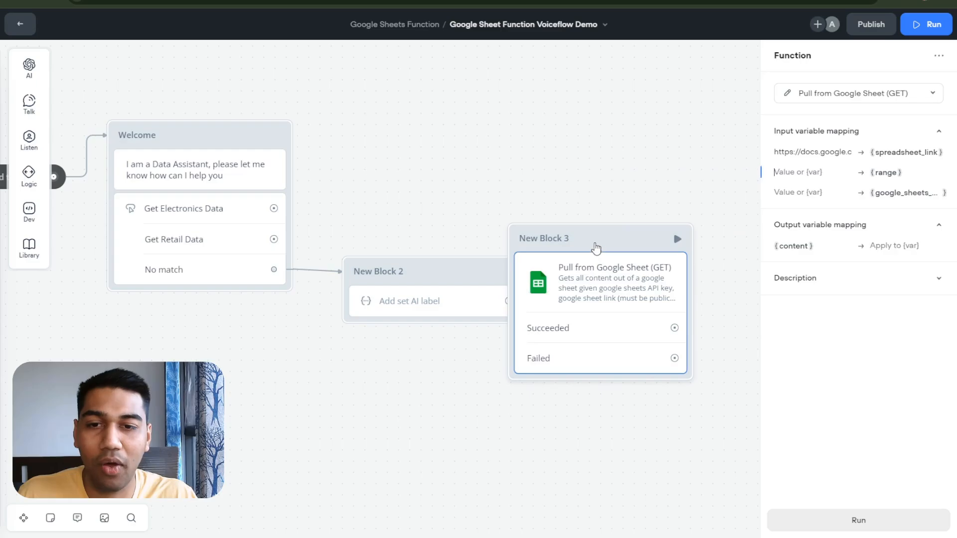
drag(618, 244, 714, 210)
click(708, 245)
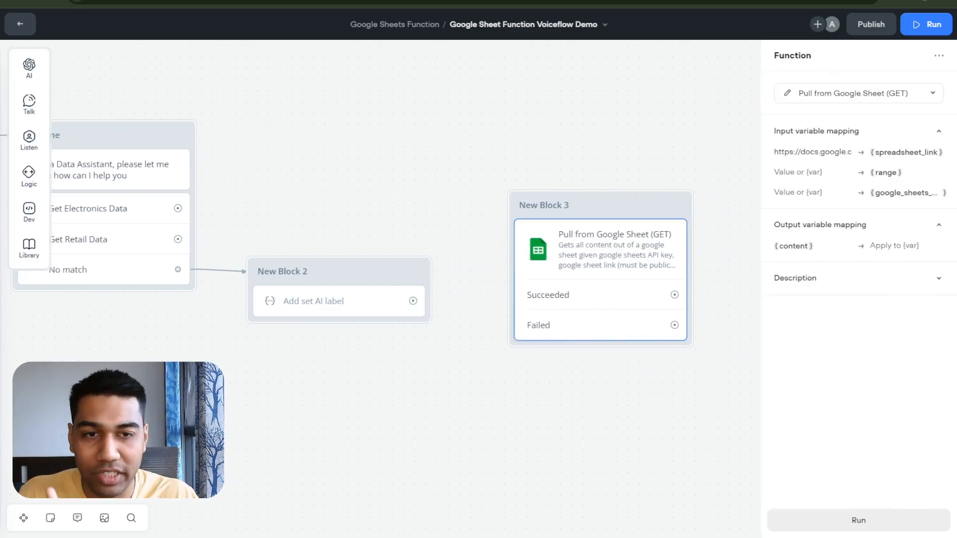
click(823, 192)
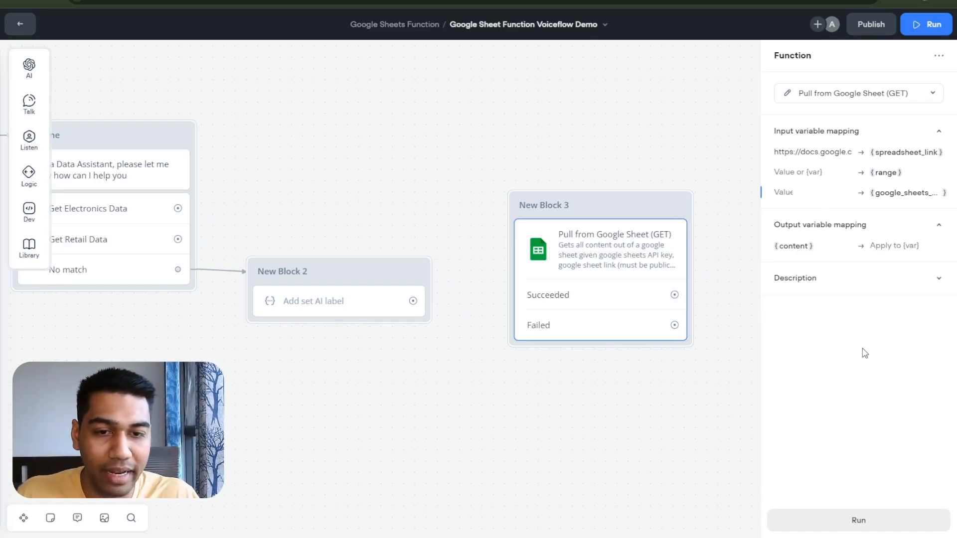
key(ctrl+v)
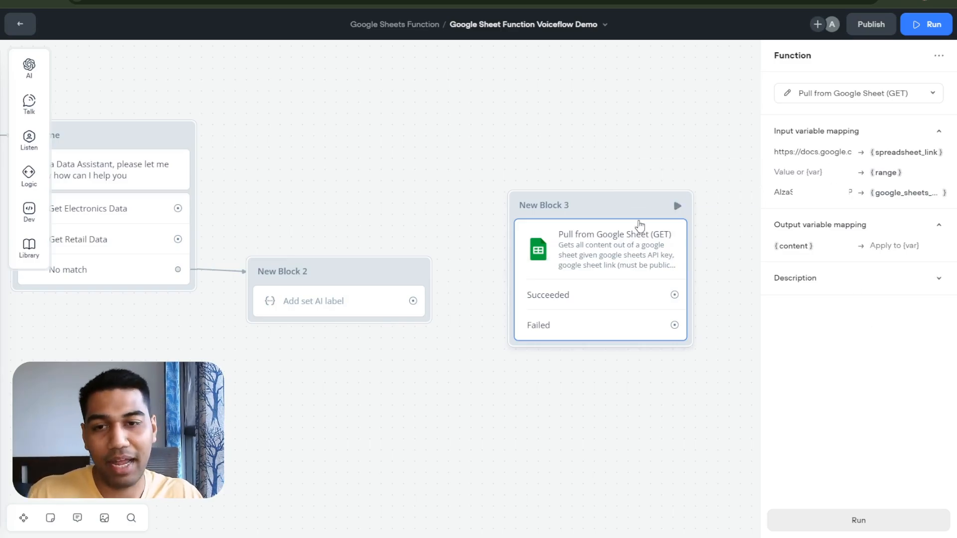
Move the function block farther up and connect both Get Electronics Data and Get Retail Data to it.
drag(633, 200, 680, 139)
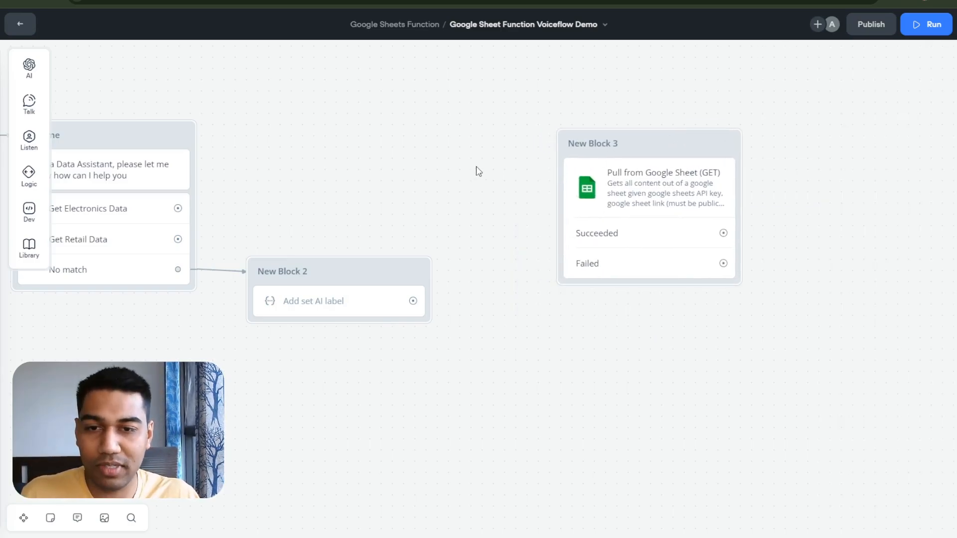
drag(477, 172, 532, 169)
drag(233, 205, 617, 141)
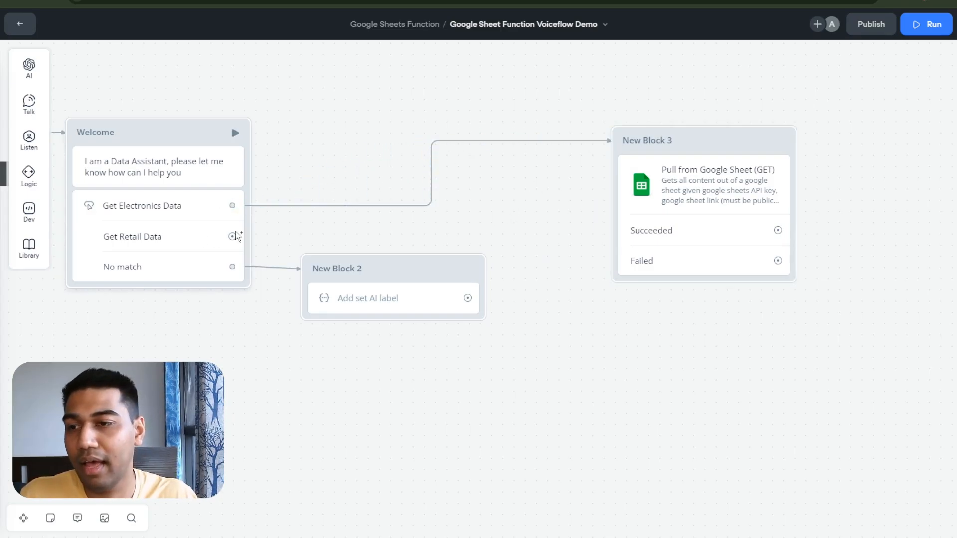
drag(253, 238, 617, 144)
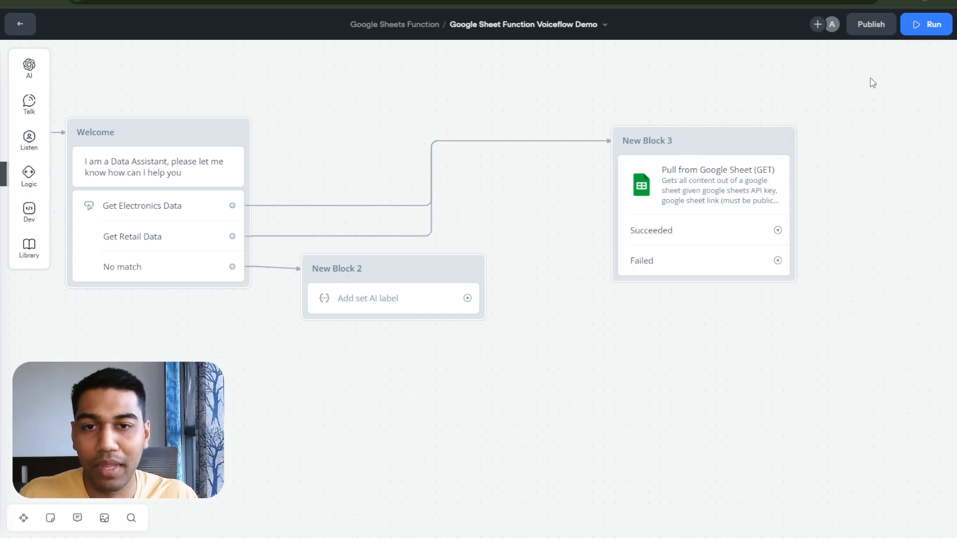
Check the function's range input against the RetailSalesData and ElectronicSalesData sheet names in Google Sheets.
click(731, 200)
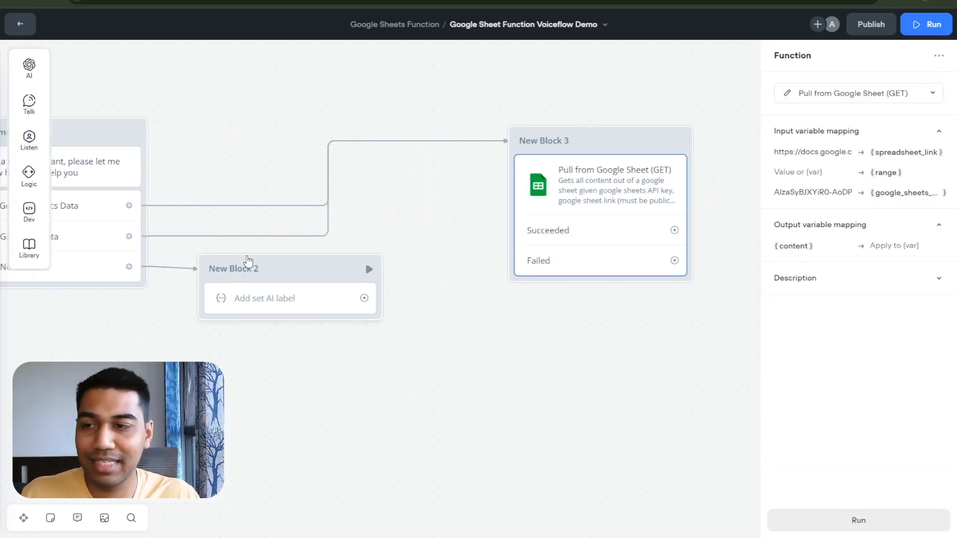
click(299, 1)
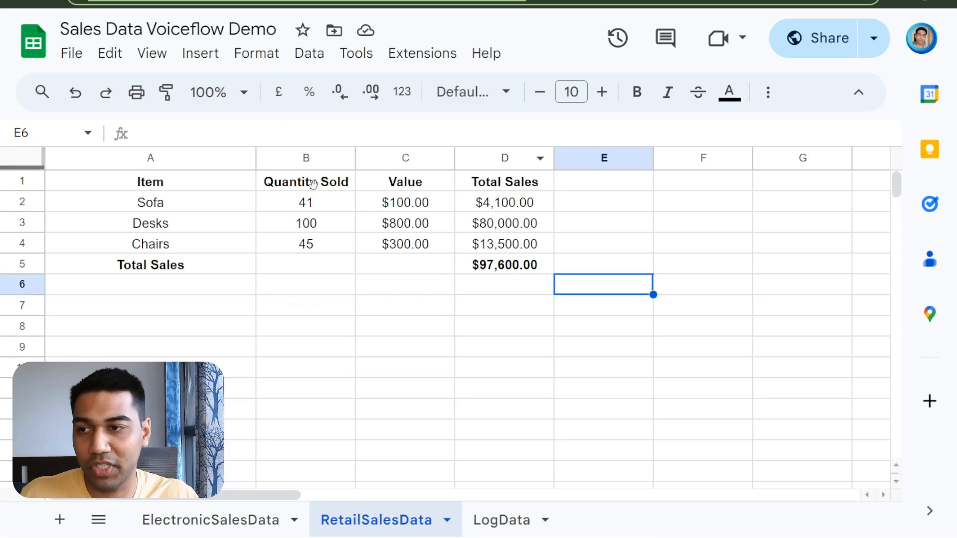
click(193, 534)
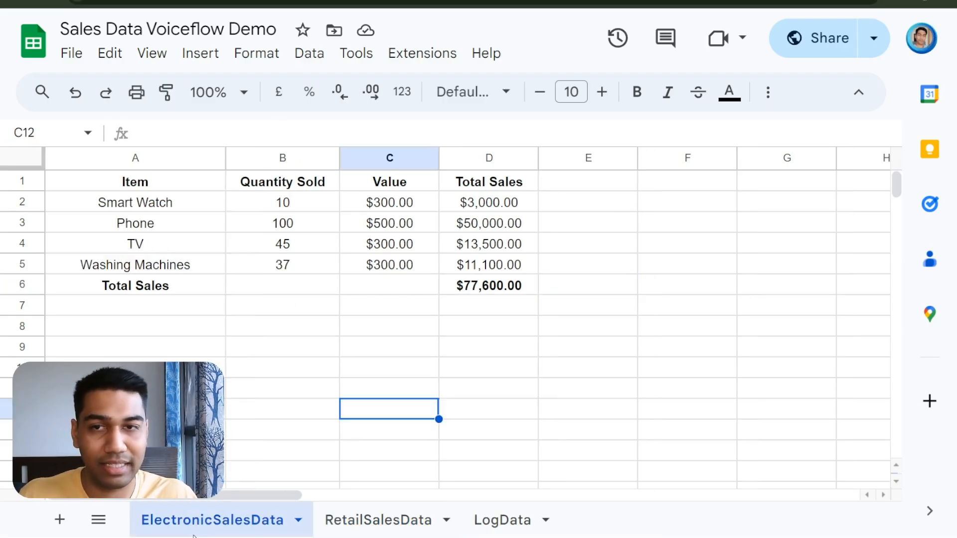
In Voiceflow, add a Set variable action to the Get Electronics Data button of the Welcome block.
click(224, 1)
drag(199, 111, 264, 99)
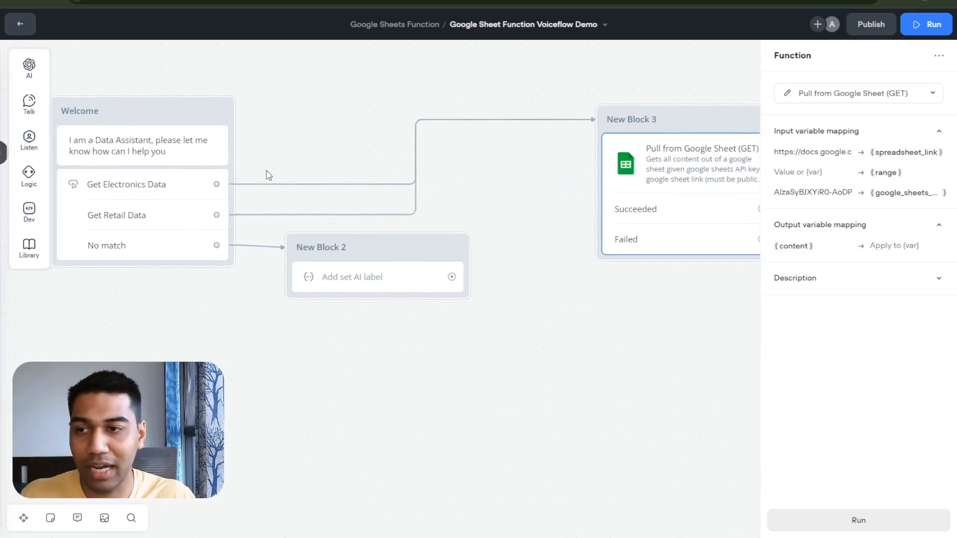
click(123, 190)
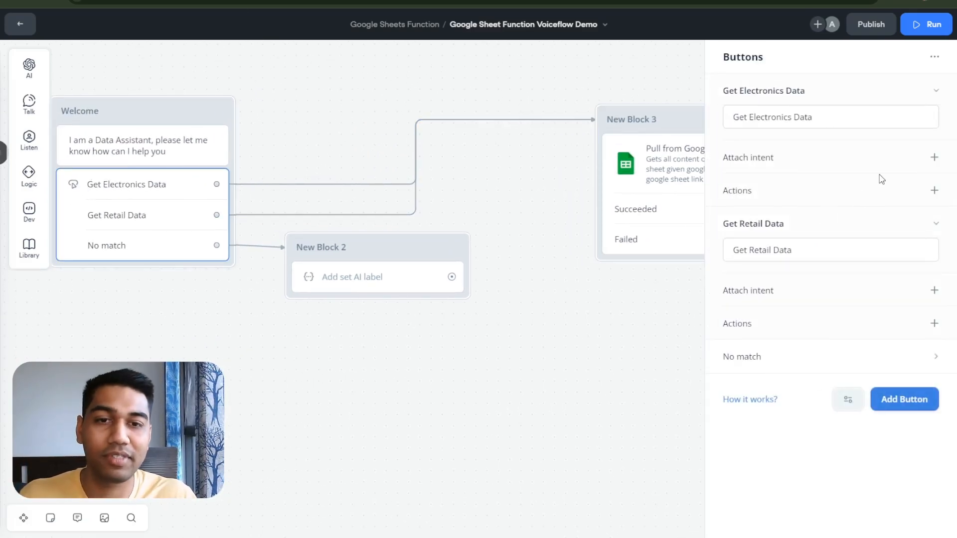
click(932, 196)
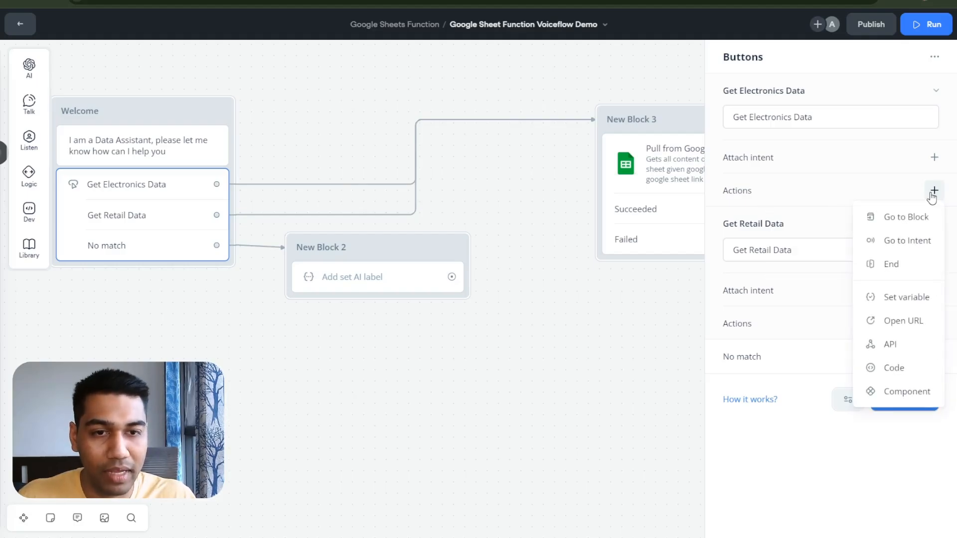
click(905, 300)
click(836, 92)
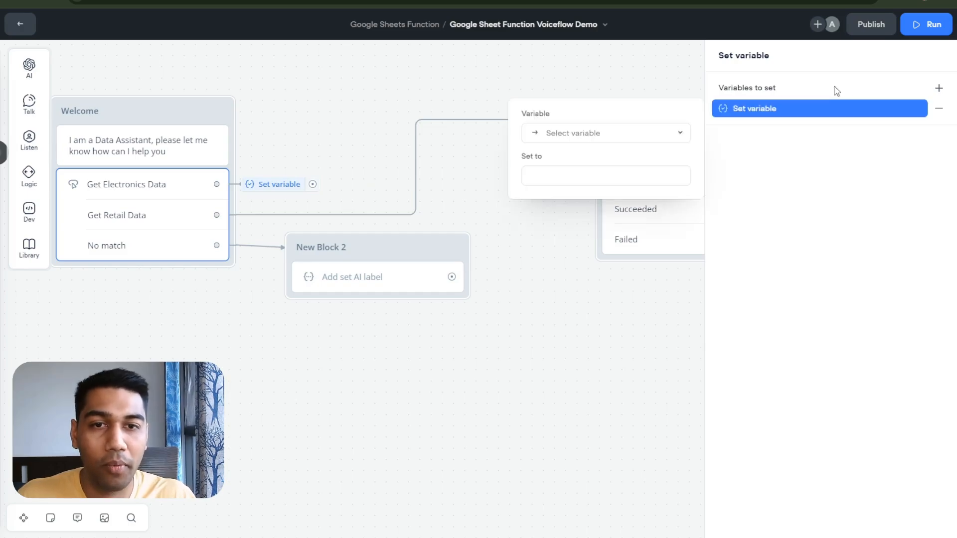
click(585, 136)
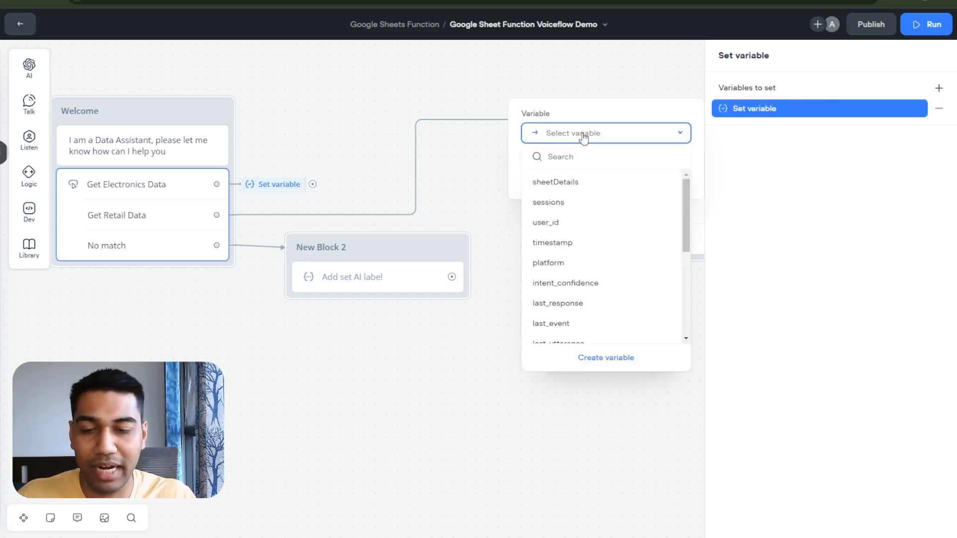
text(shee)
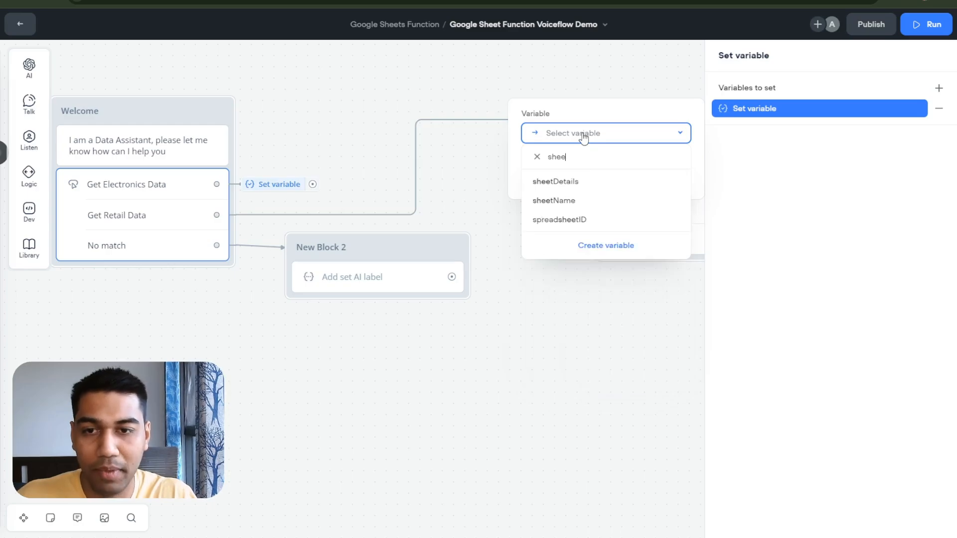
text(t)
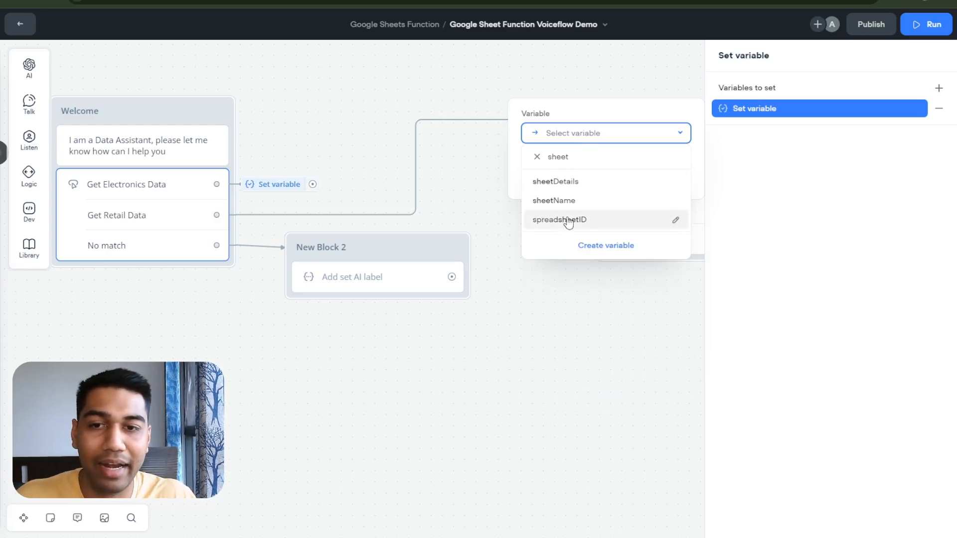
click(616, 247)
click(460, 252)
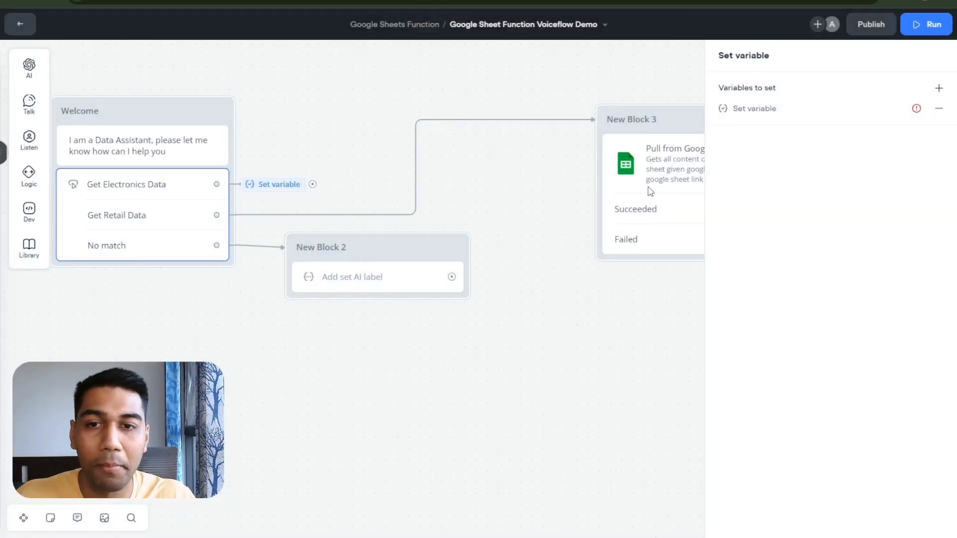
Choose sheetName as the variable for the Get Electronics Data button's Set variable action.
click(769, 111)
click(583, 133)
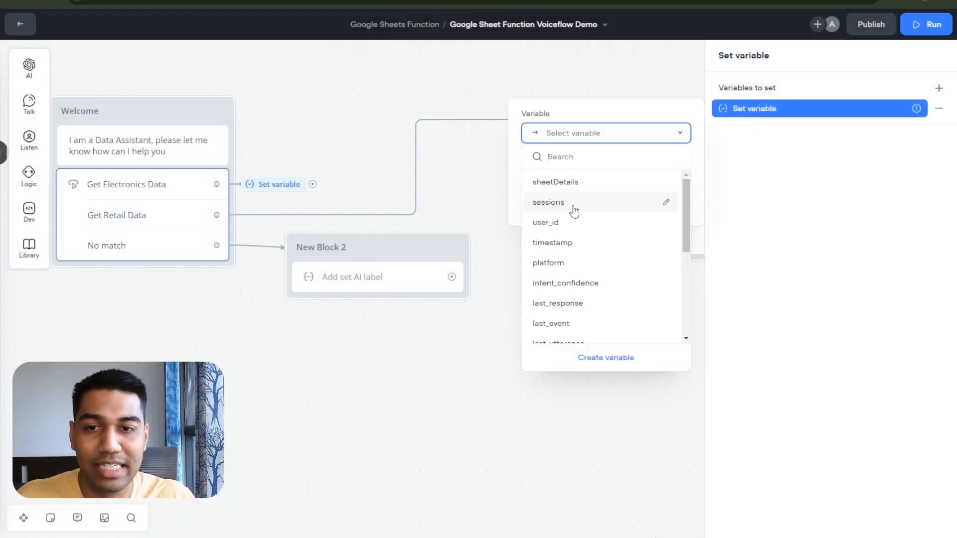
text(shee)
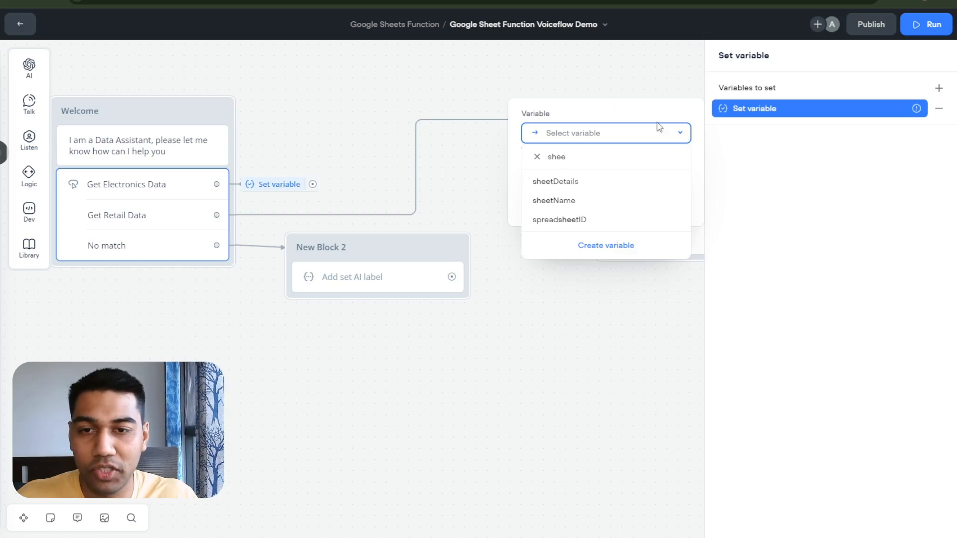
click(565, 202)
click(556, 181)
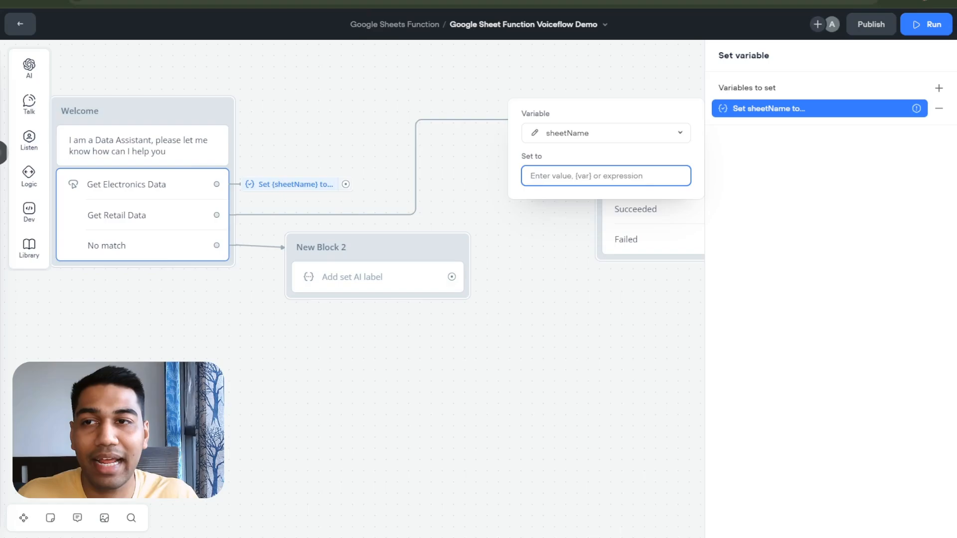
Set sheetName to "ElectronicSalesData" in quotes, copying the sheet's name from Google Sheets, and connect the action to the Google Sheet function block in Voiceflow.
key(ctrl+Tab)
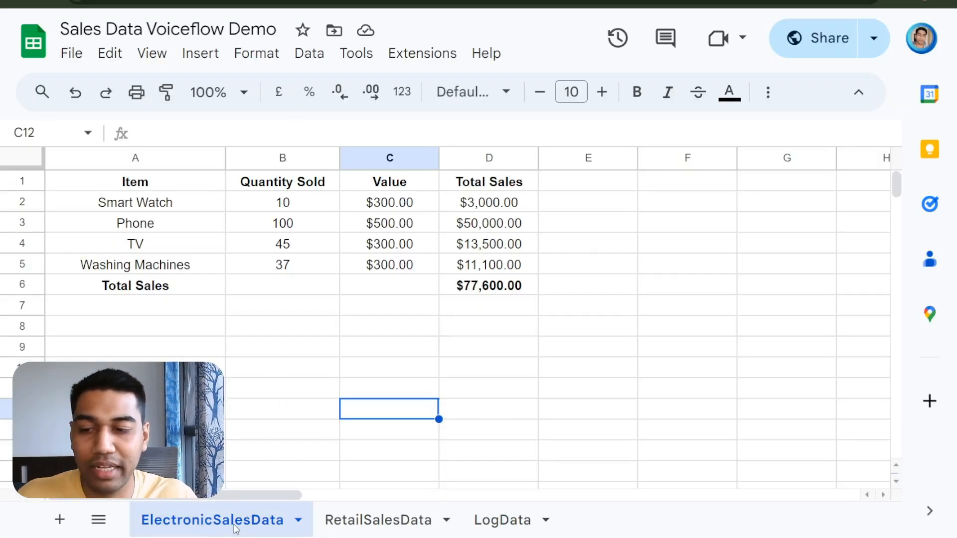
double_click(239, 508)
key(ctrl+c)
key(ctrl+shift+Tab)
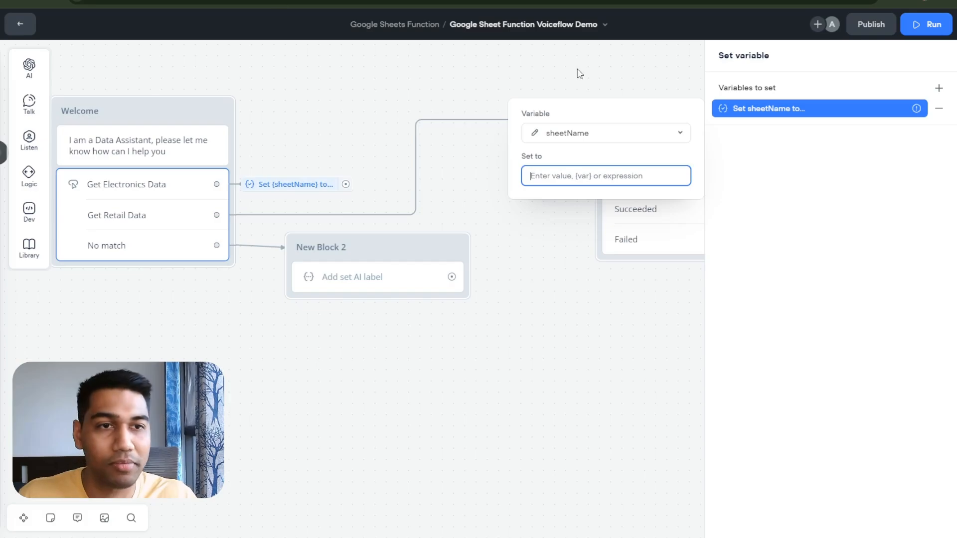
click(591, 171)
key(ctrl+v)
key(ctrl+a)
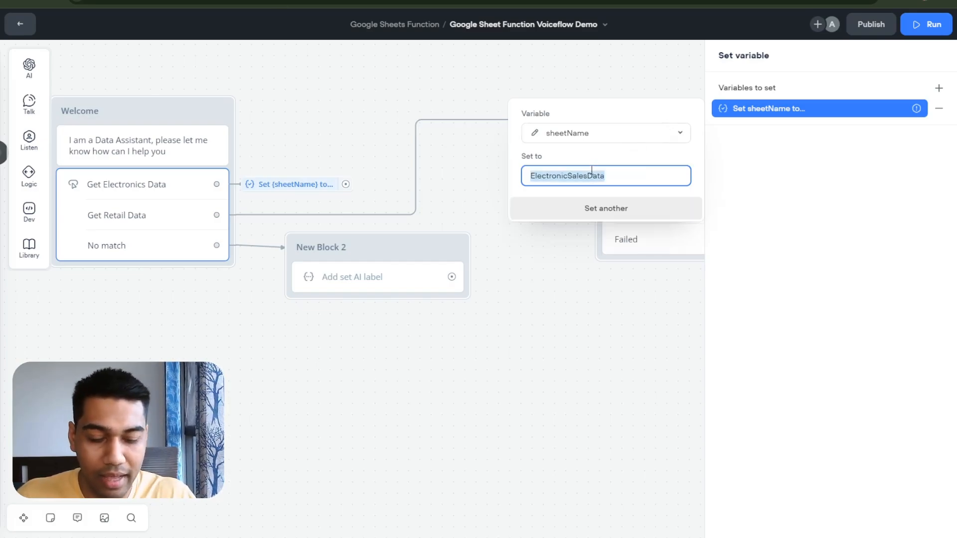
text(1)
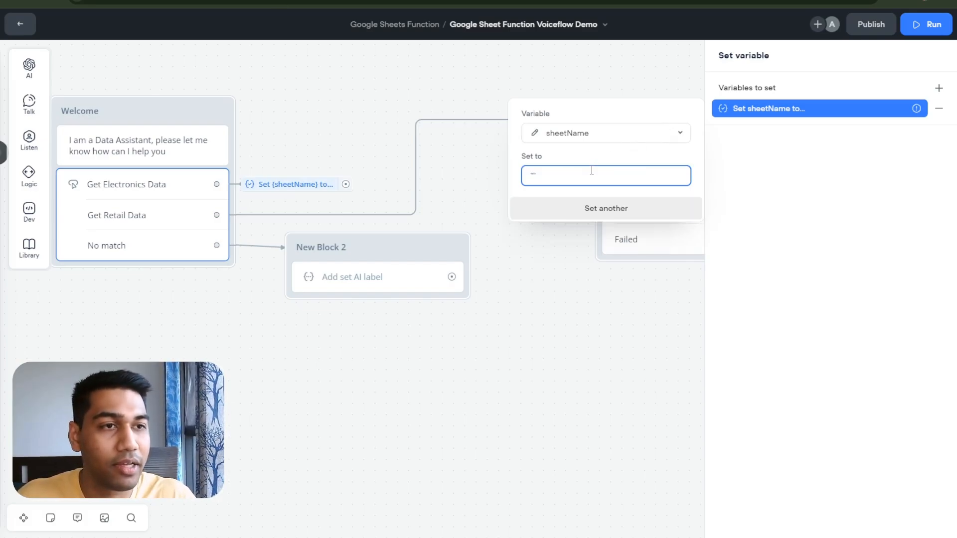
key(ctrl+v)
text(")
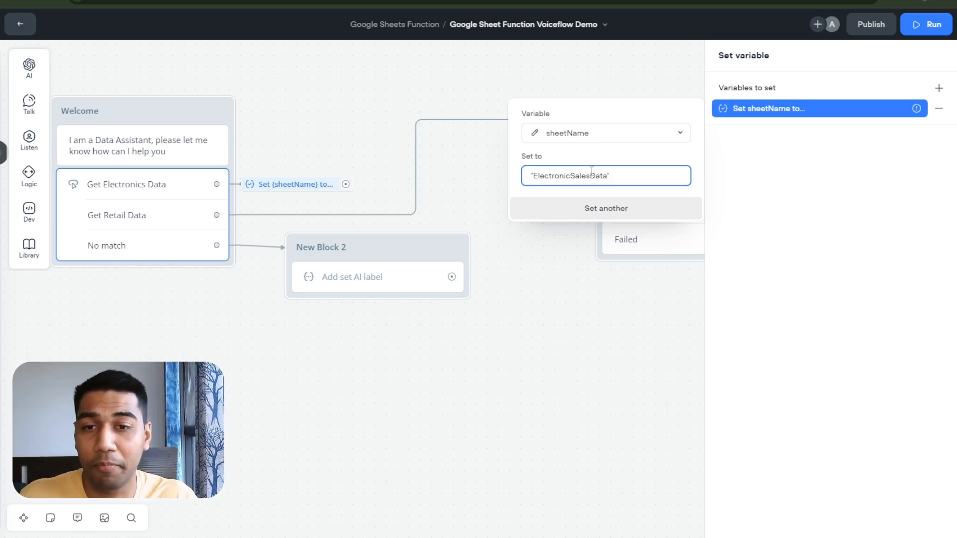
click(590, 371)
drag(384, 184, 600, 124)
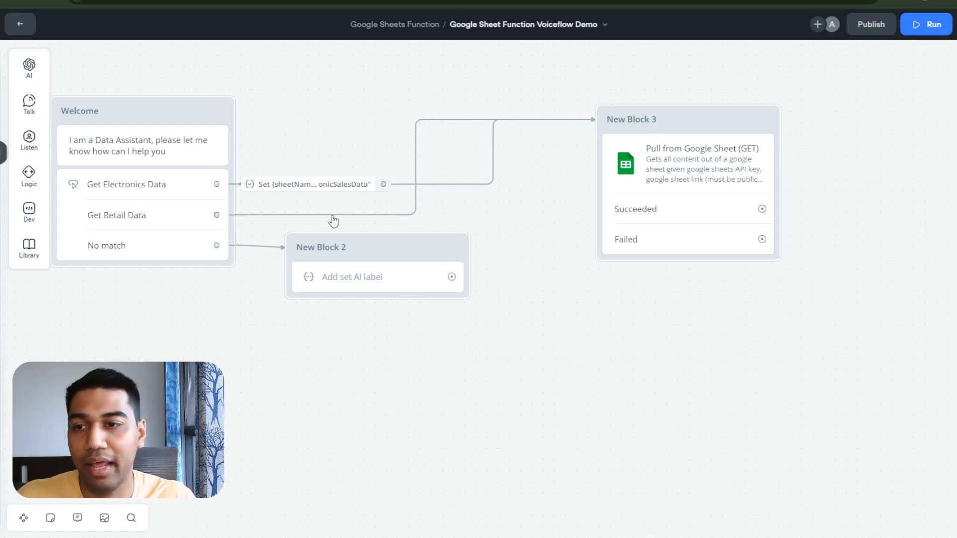
Add a Set variable action to the Get Retail Data button and choose sheetName as its variable.
click(195, 205)
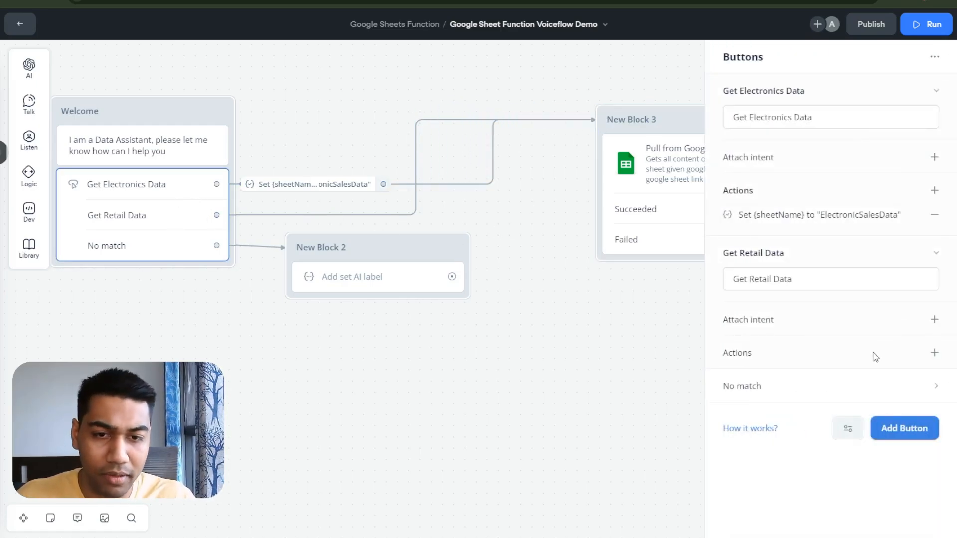
click(935, 352)
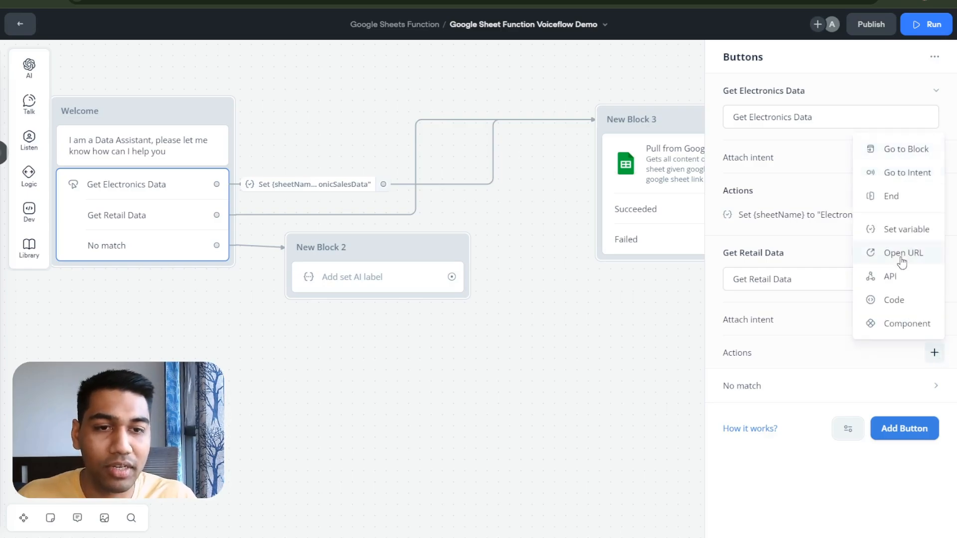
click(897, 231)
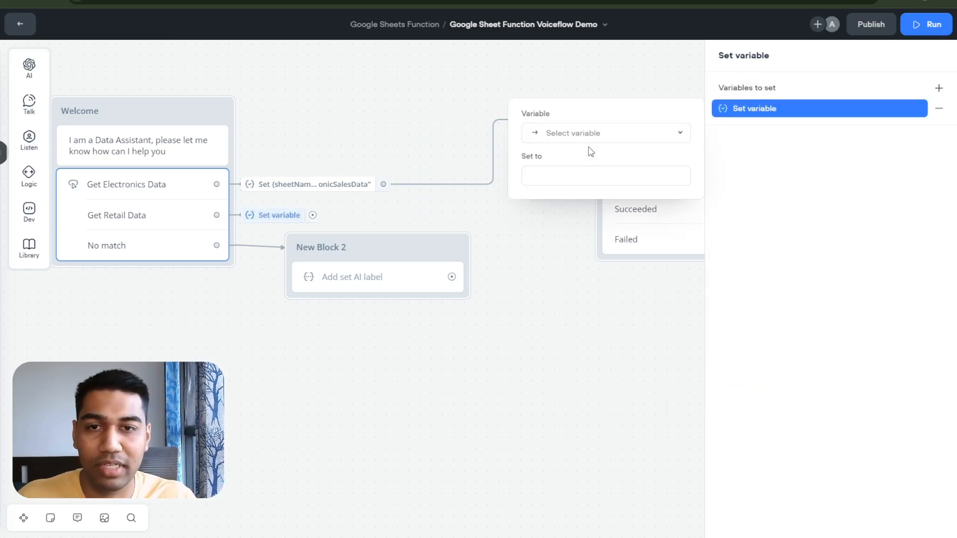
click(569, 138)
text(shee)
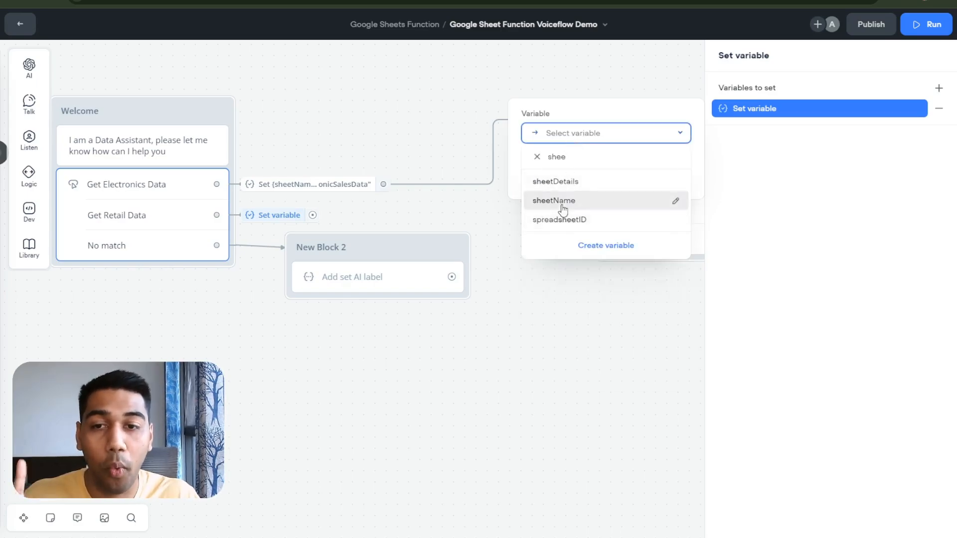
click(563, 208)
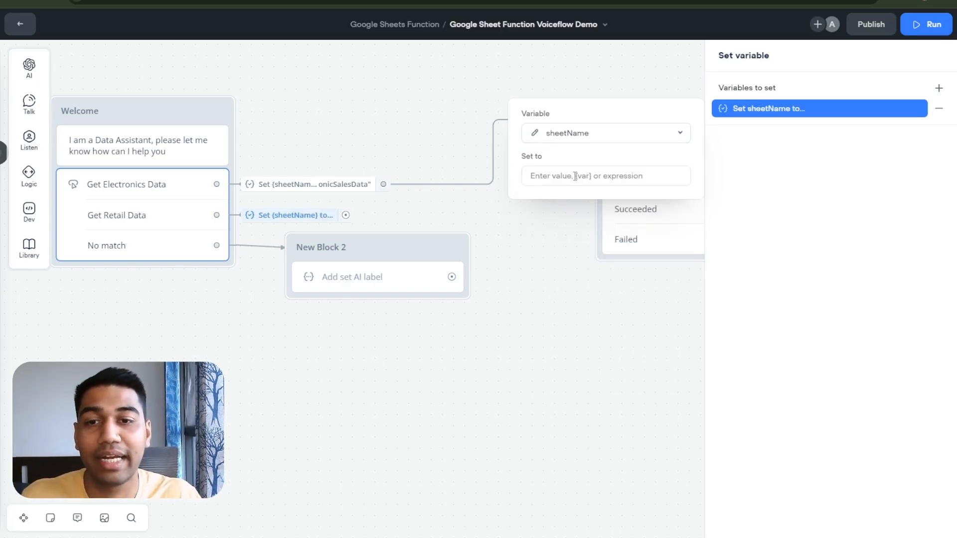
Set the retail action's sheetName to "RetailSalesData" in quotes, copied from Google Sheets, and connect the action to the function block in Voiceflow.
key(alt+Tab)
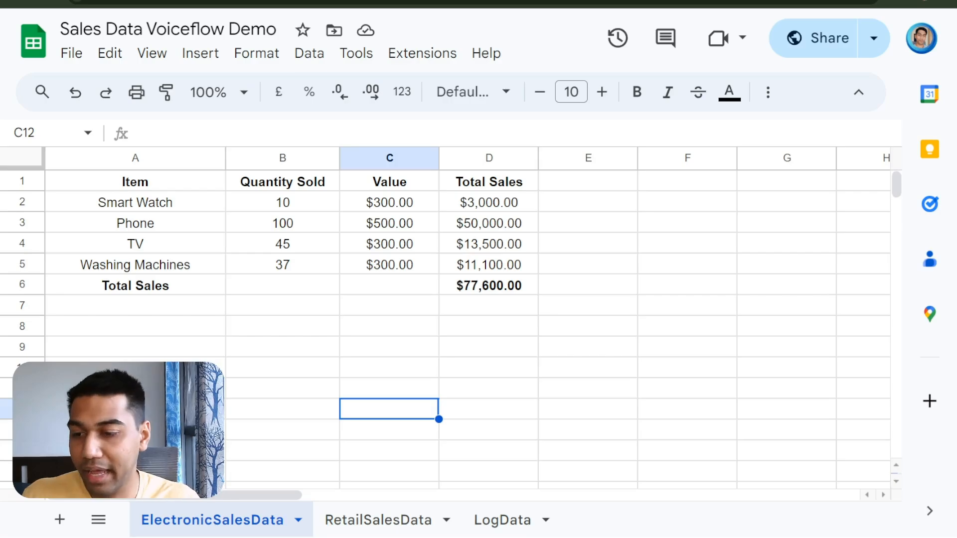
click(399, 525)
double_click(397, 528)
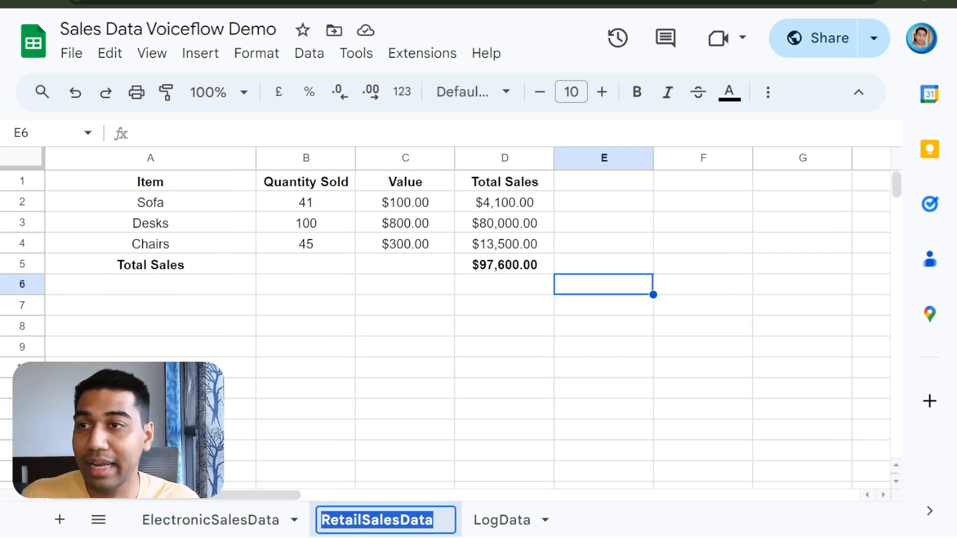
key(alt+Tab)
text(")
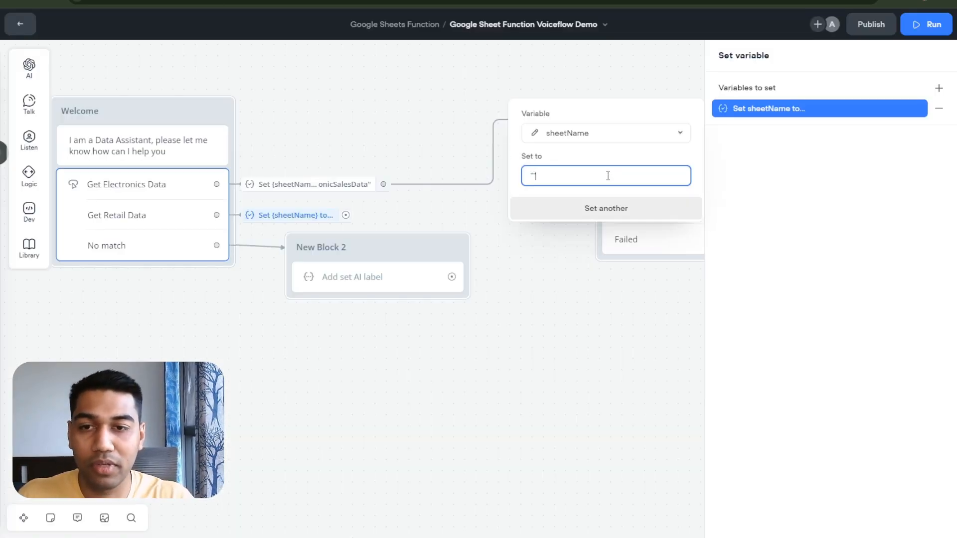
key(ctrl+v)
text(")
click(610, 324)
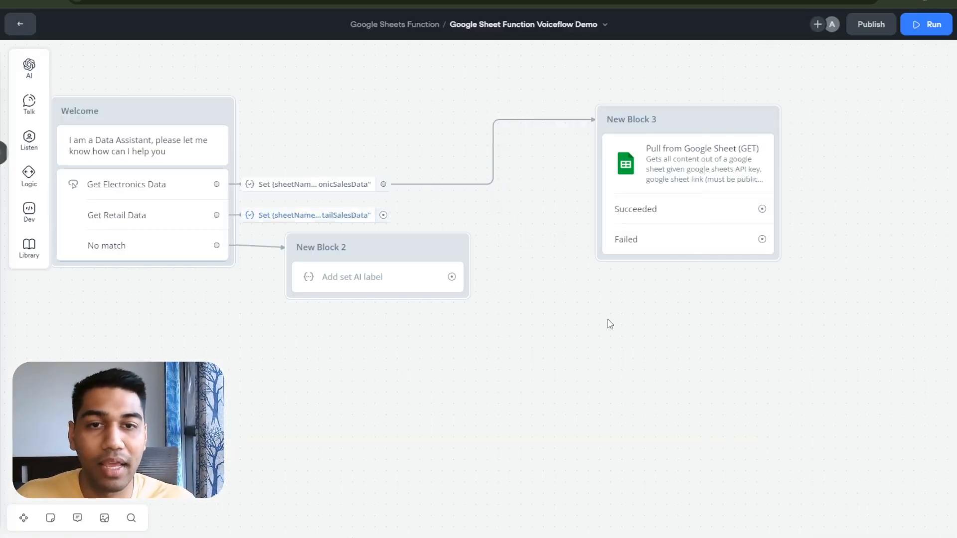
drag(384, 215, 619, 119)
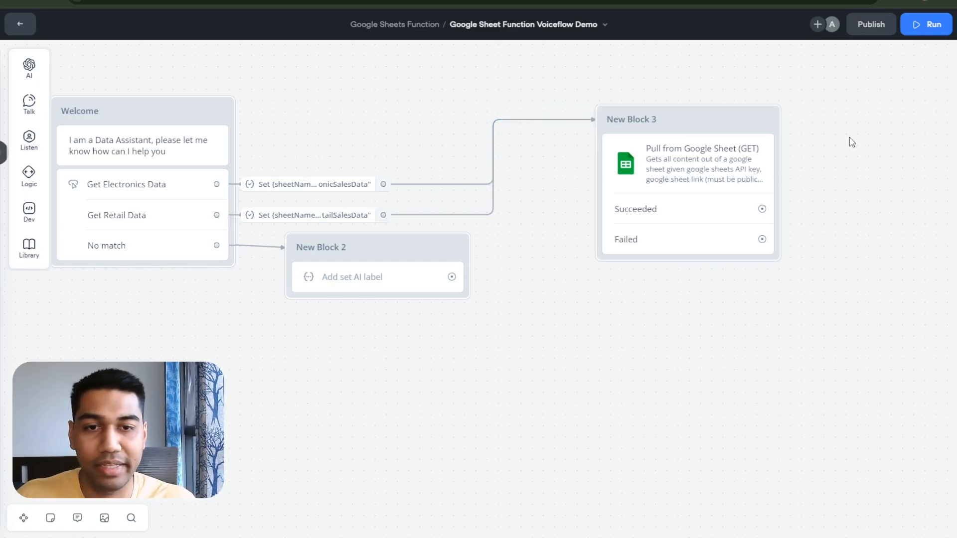
Map the {sheetName} variable to the range input of the Pull from Google Sheet (GET) function.
click(650, 169)
click(801, 172)
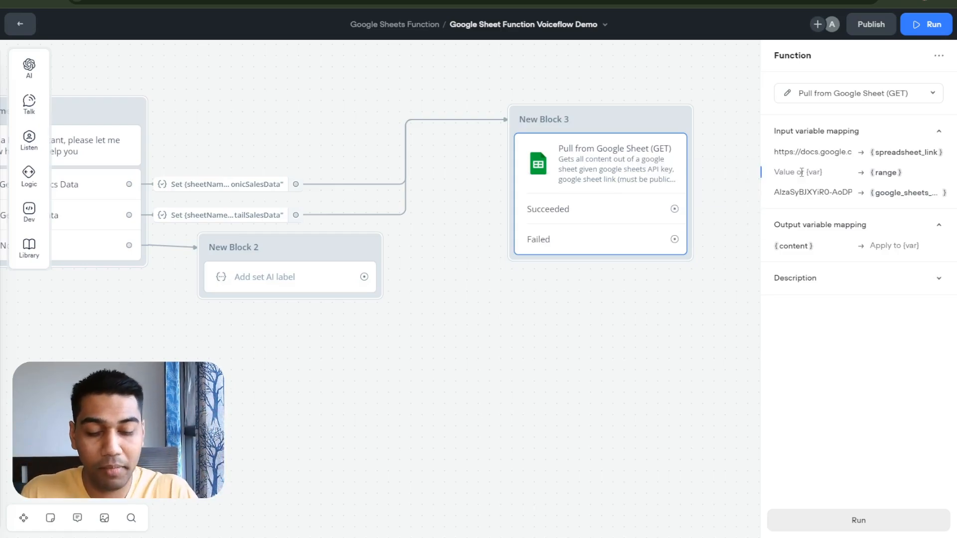
text({shee)
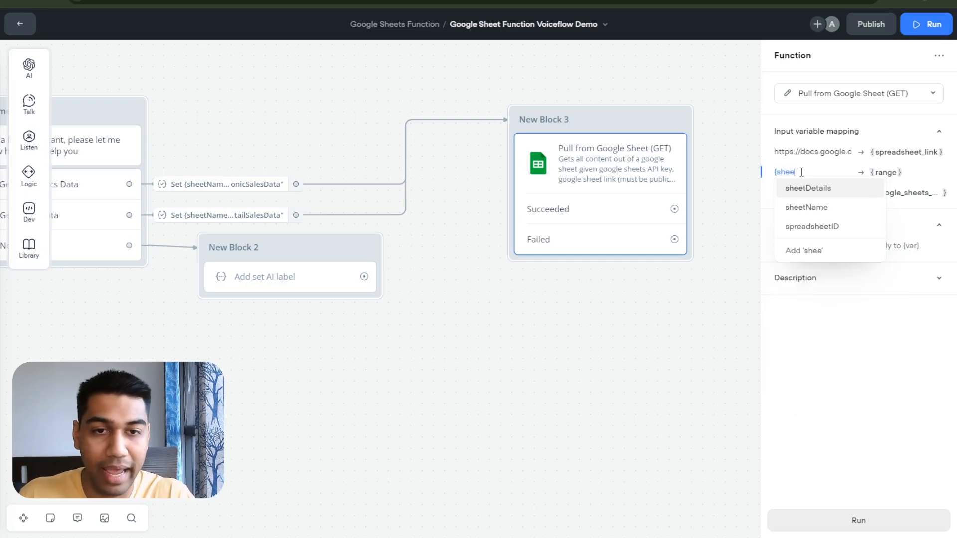
click(803, 208)
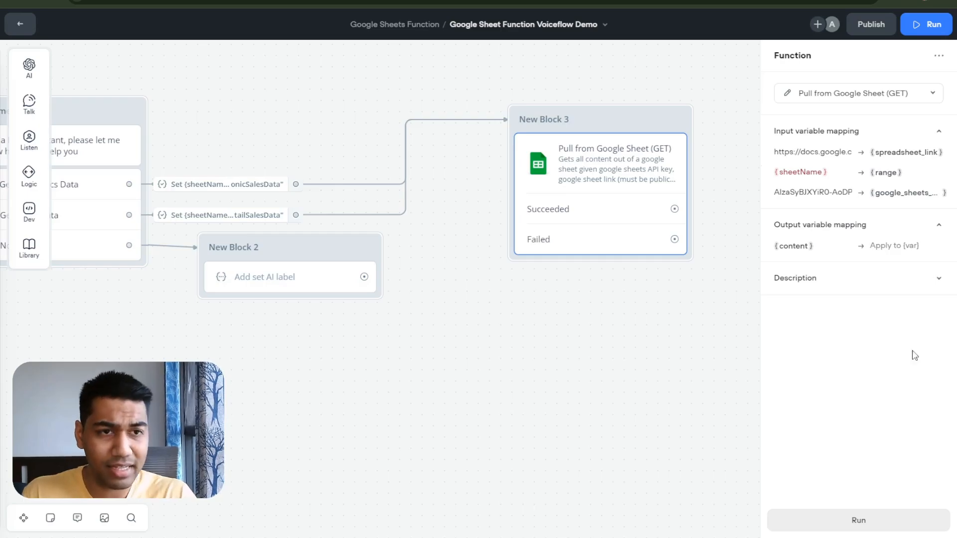
Map the function's content output to the {sheetDetails} variable and close the function's settings.
click(916, 244)
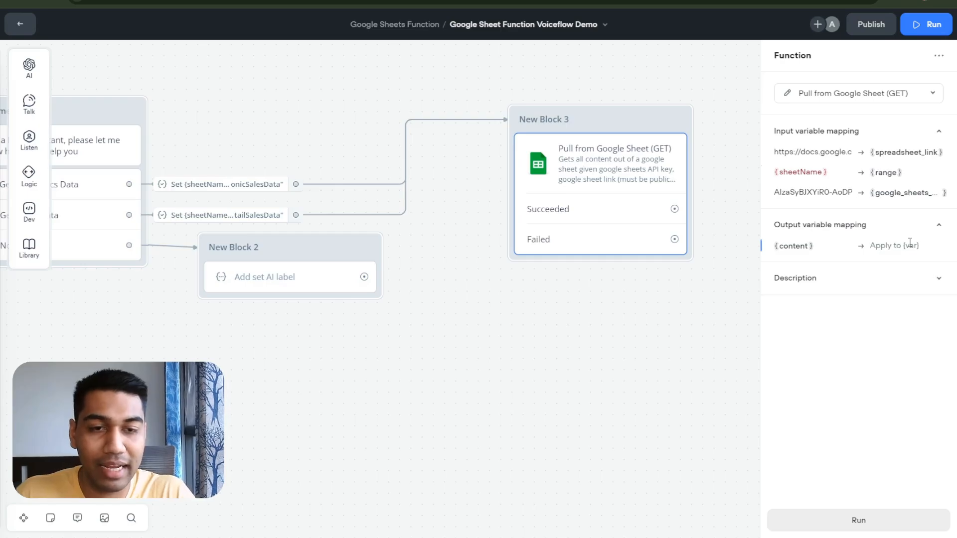
text({)
scroll(847, 339, down, 5)
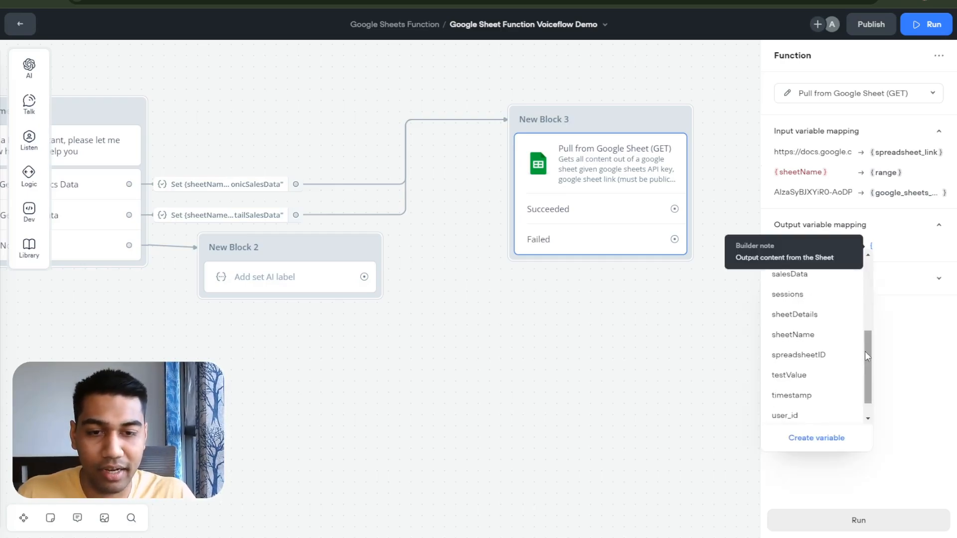
click(831, 294)
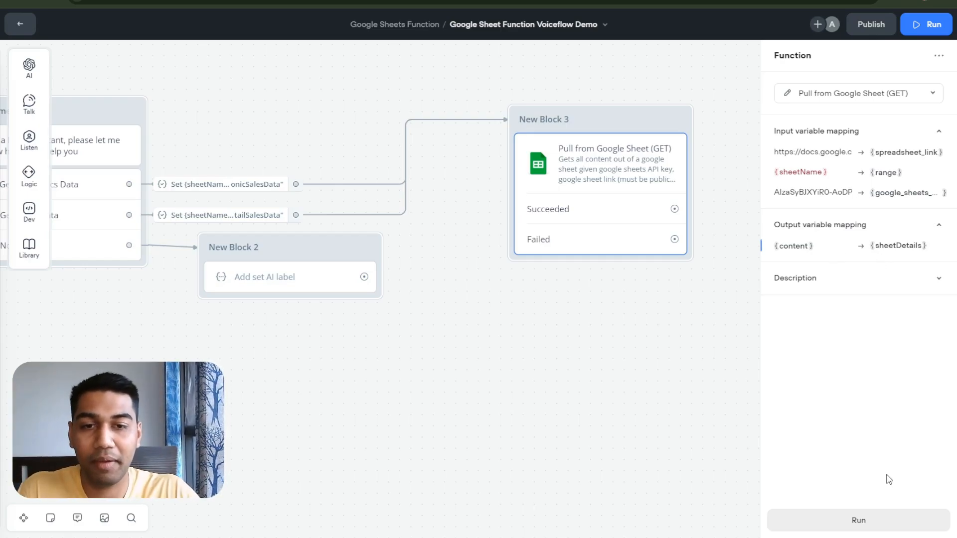
click(652, 401)
Move New Block 2 lower on the canvas, beneath the Set actions, and give it the red color theme.
drag(534, 359, 763, 324)
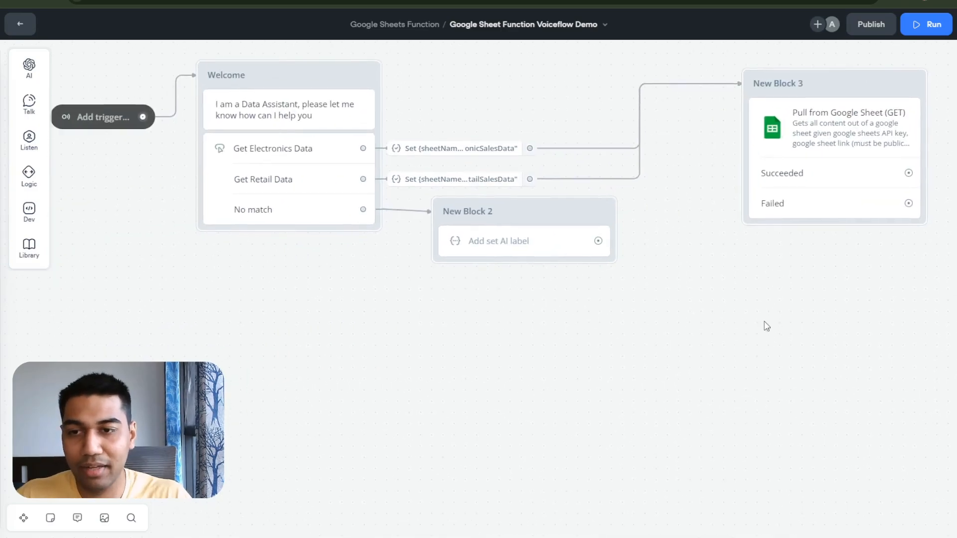
drag(566, 214, 528, 288)
right_click(527, 287)
mouse_move(598, 302)
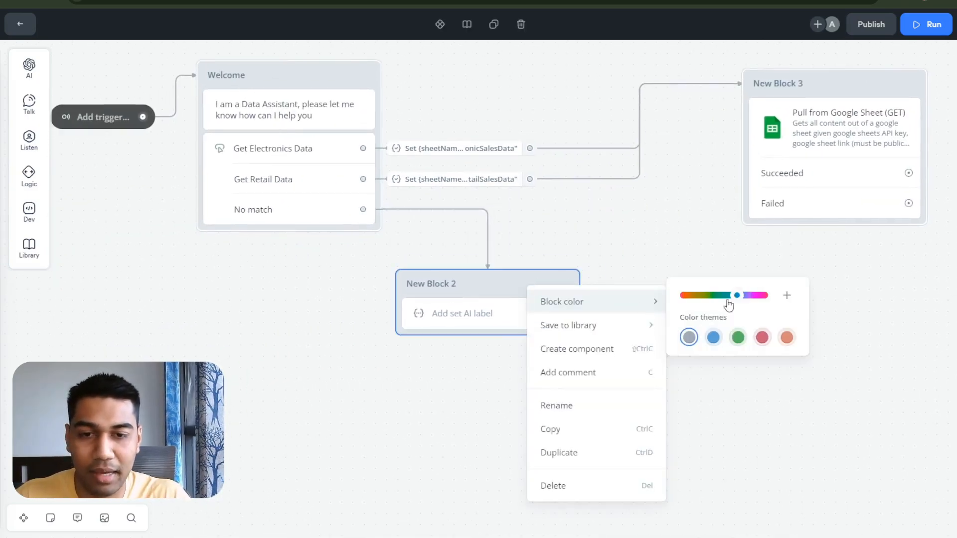
click(762, 337)
Rename the red block as "Get Sheet Name".
double_click(436, 284)
text(G)
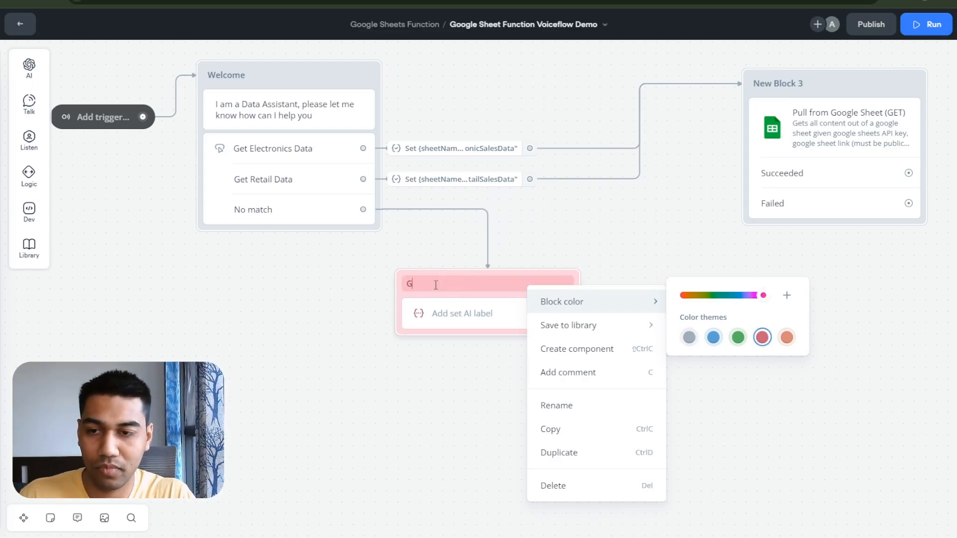
text(et Sheet Name)
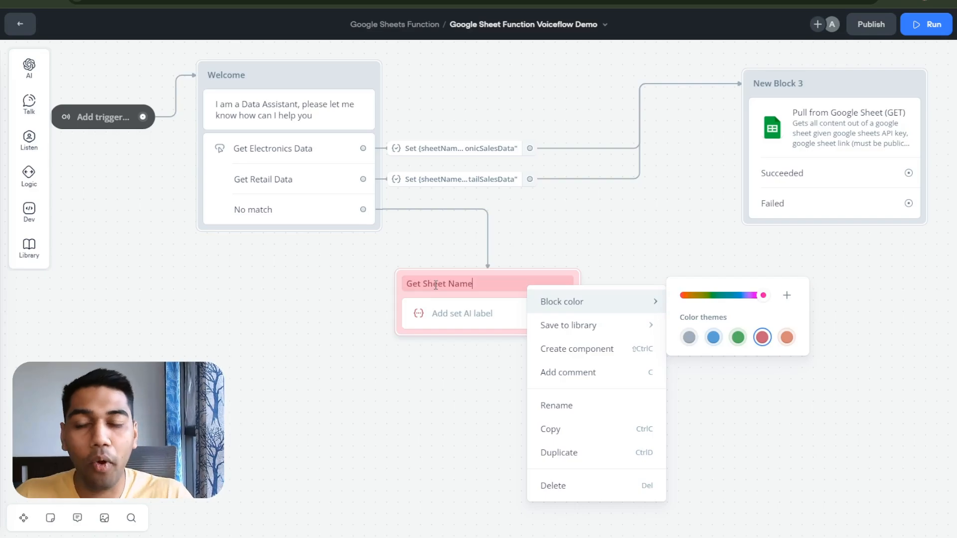
click(637, 204)
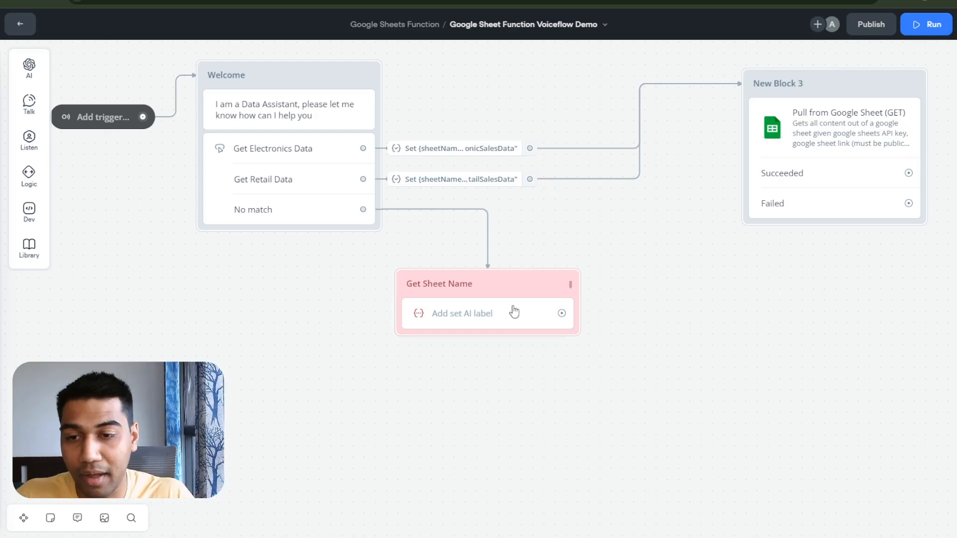
Label the Set AI step in the Get Sheet Name block "Get Sheet Details".
click(480, 325)
click(817, 98)
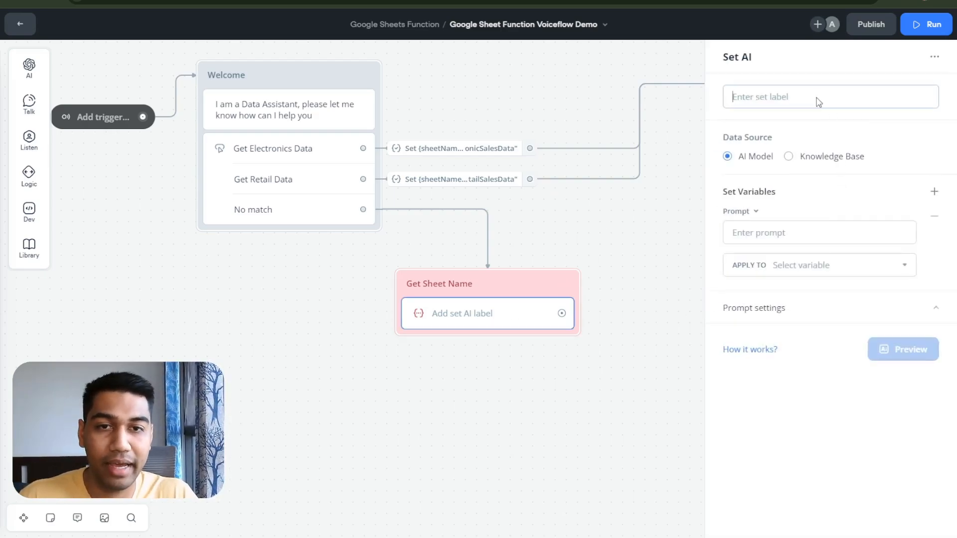
text(Get She)
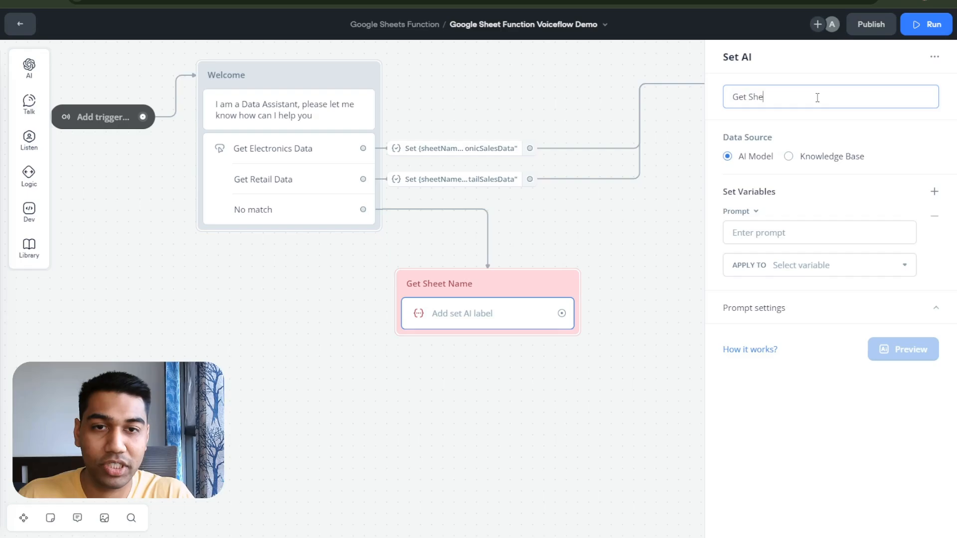
text(et Details)
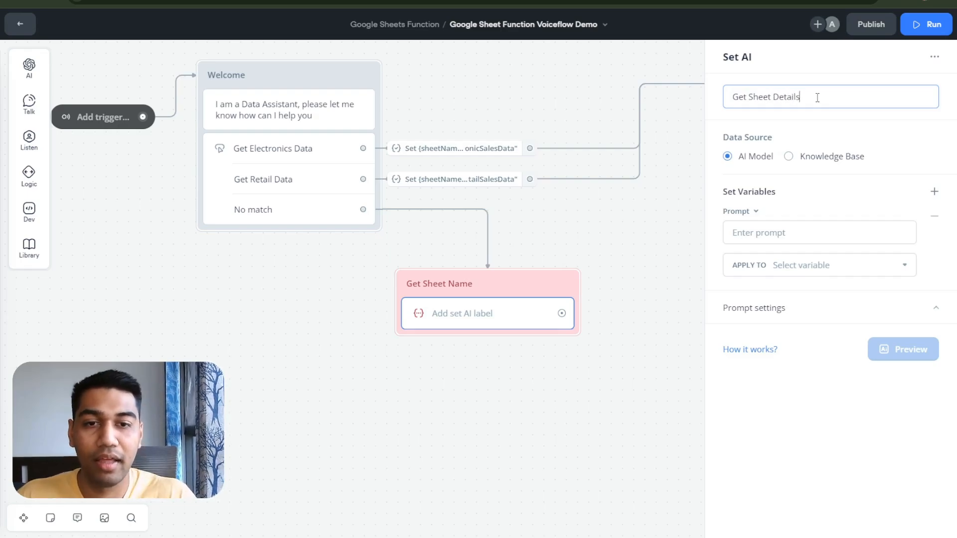
Enter a prompt that checks {last_utterance} for the requested data and replies with exactly the sheet name, including the smartphones example answered by ElectronicsSalesData.
click(774, 241)
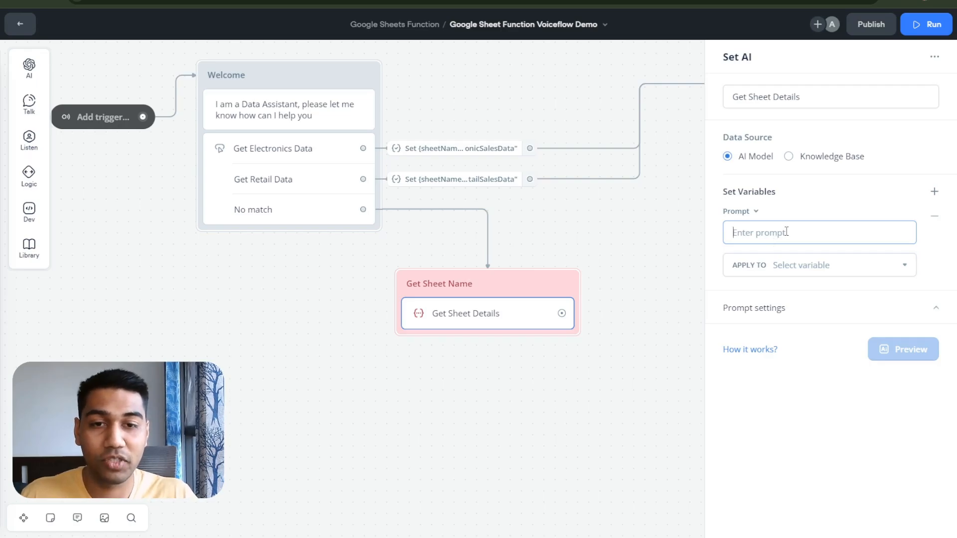
text(Check if the user is asking for a specific set of data in the - {last_utterance}   You have access to the following sheets -    based on the user query reply with exactly the sheet name  Example - User Query - "How many smartphones did we sell" Response - ElectronicsSalesData)
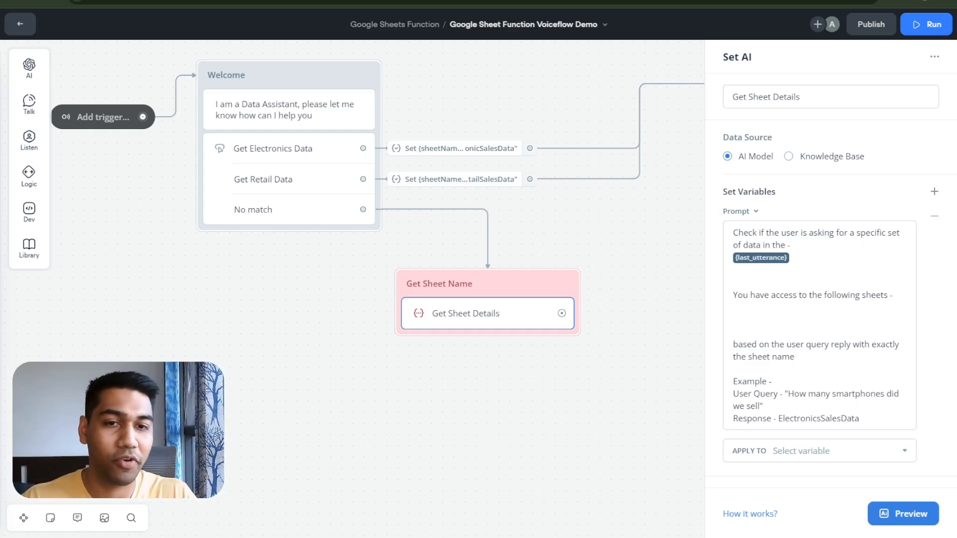
drag(792, 259, 734, 232)
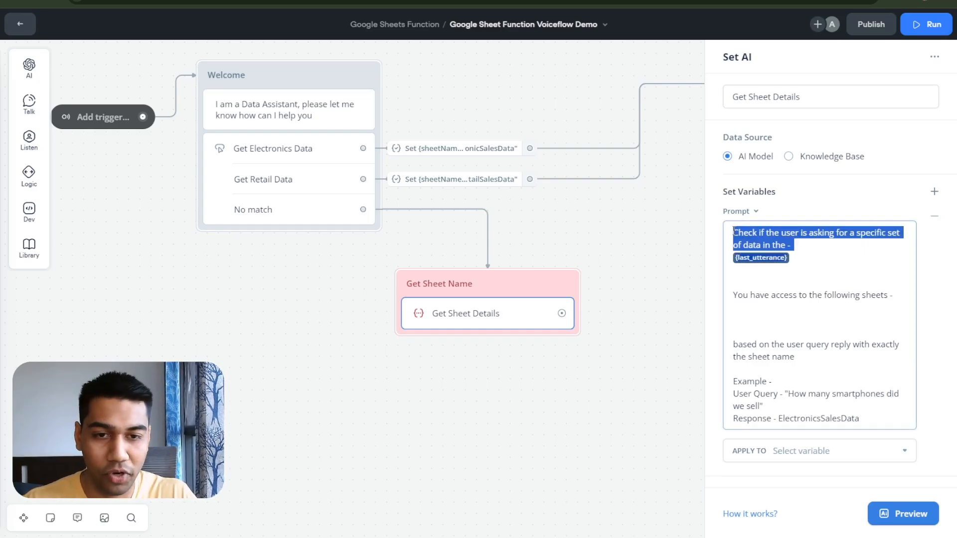
click(860, 304)
click(801, 318)
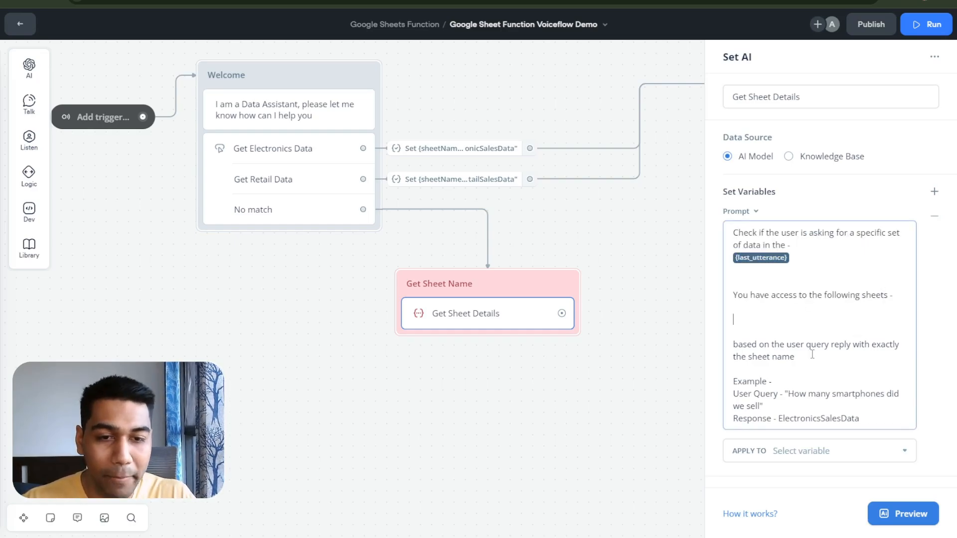
drag(802, 356, 791, 357)
click(870, 421)
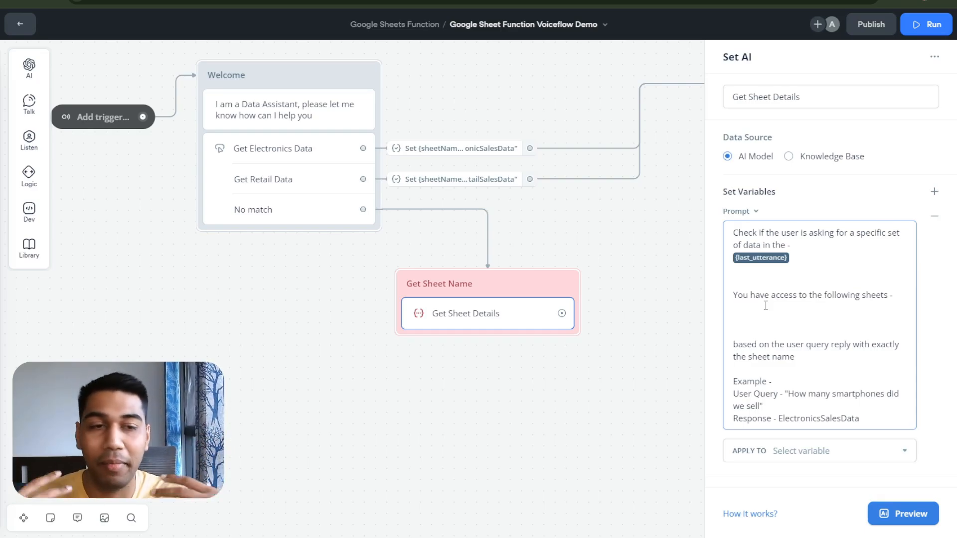
Insert {FileNames} under "You have access to the following sheets -" in the prompt and open the creation of that variable.
text({)
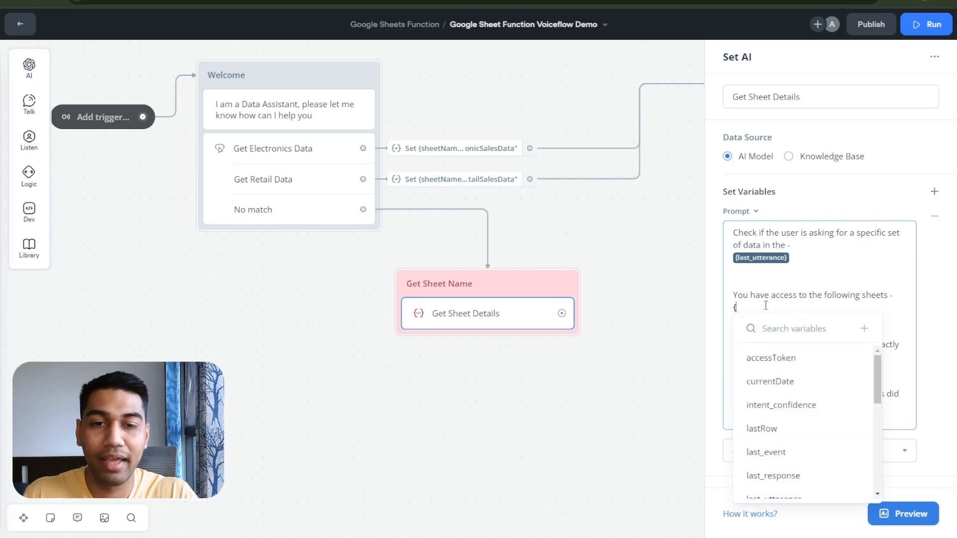
text(sheetNames)
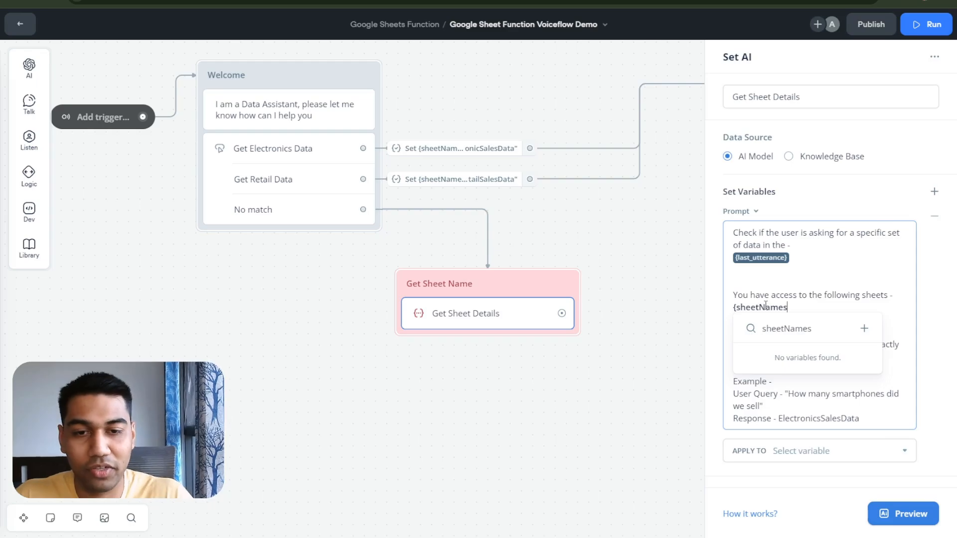
text(ile)
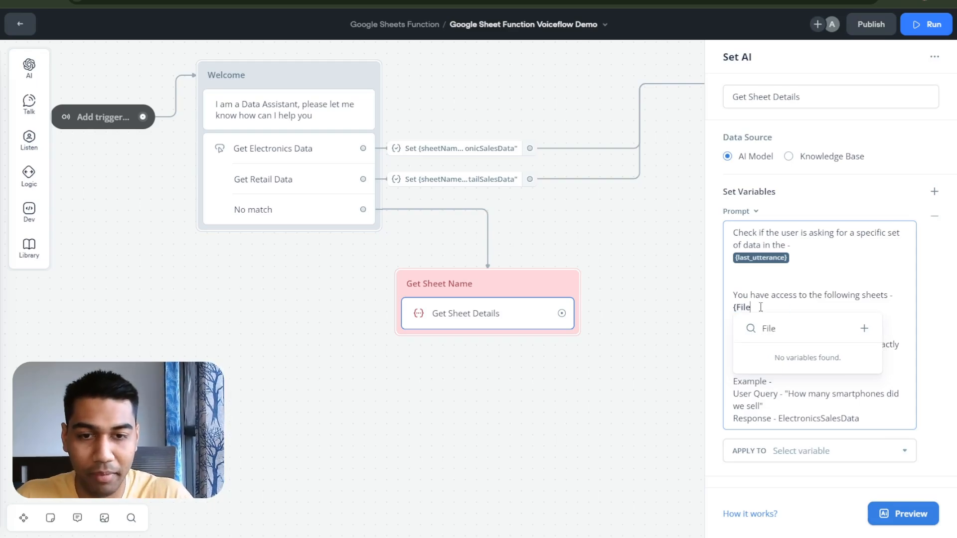
text(Names})
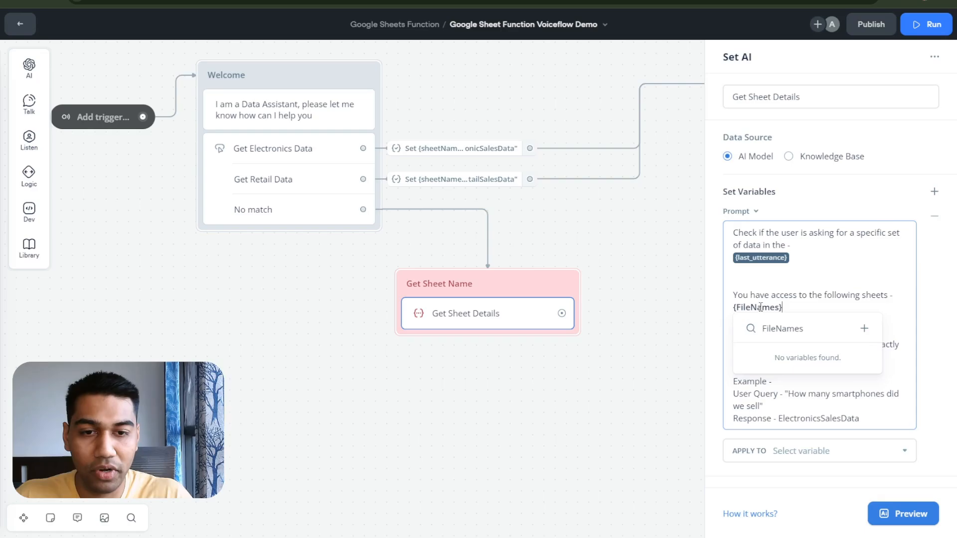
click(865, 329)
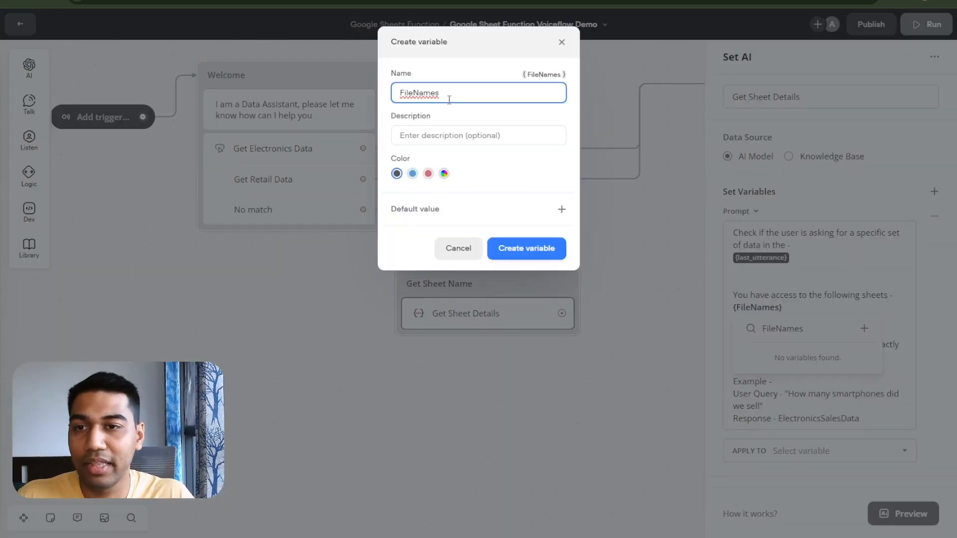
click(450, 135)
text(Electroni)
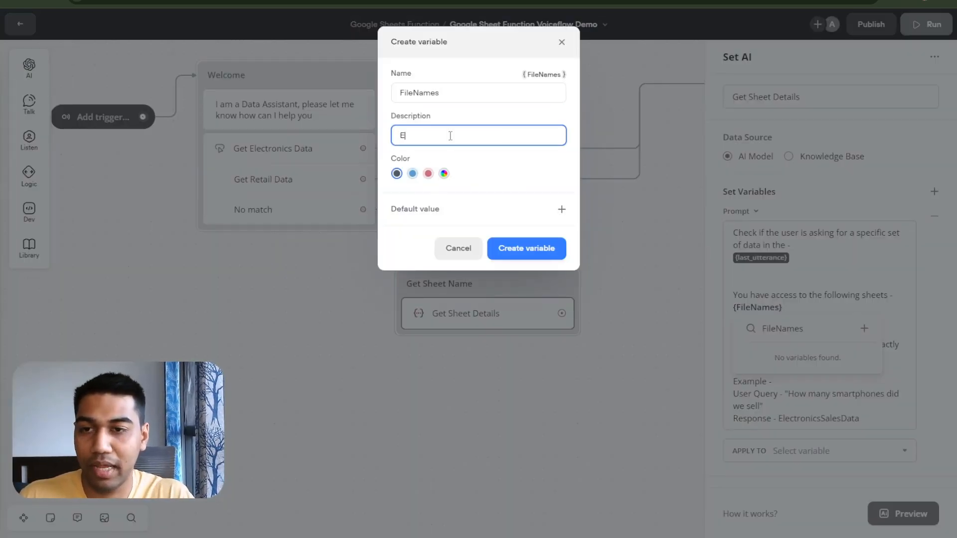
key(ctrl+a)
key(BackSpace)
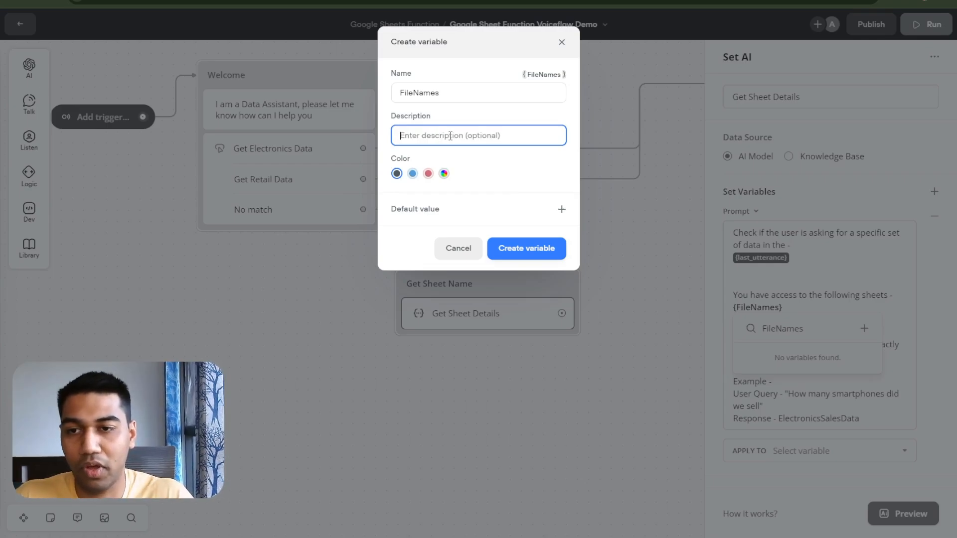
Give the FileNames variable the default value "ElectronicSalesData,RetailSalesData", checking the sheet names in Google Sheets, and create it in Voiceflow.
click(447, 208)
text(El)
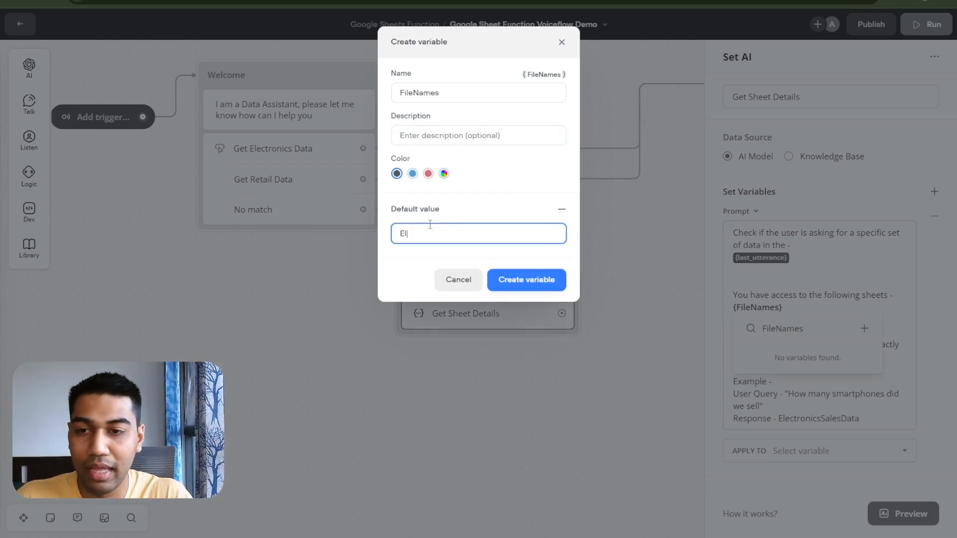
text(ectronicSales)
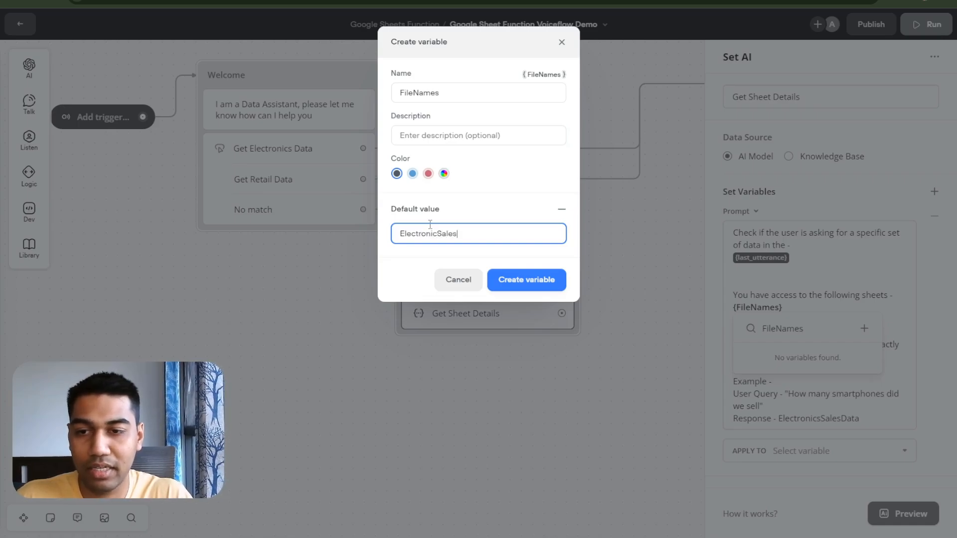
text(Data,RetailSalesData)
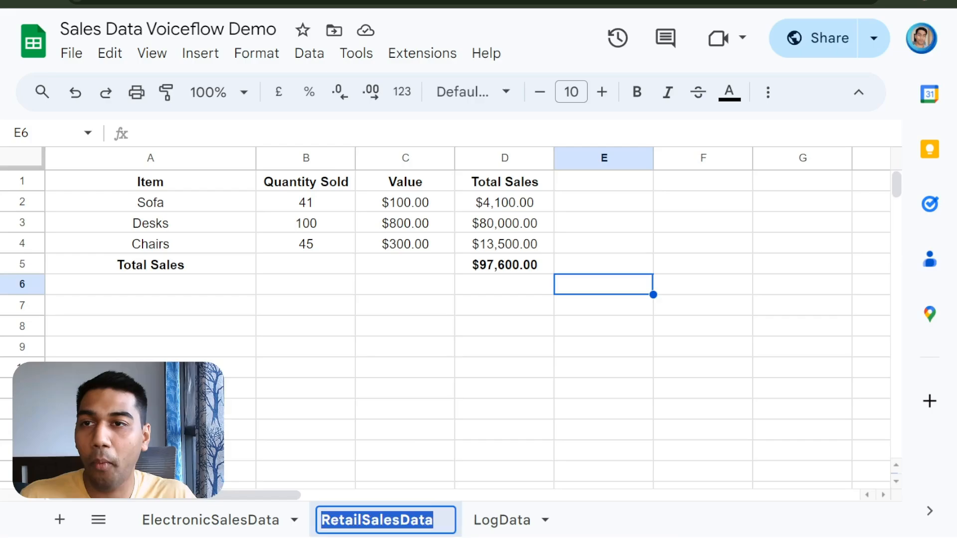
key(Return)
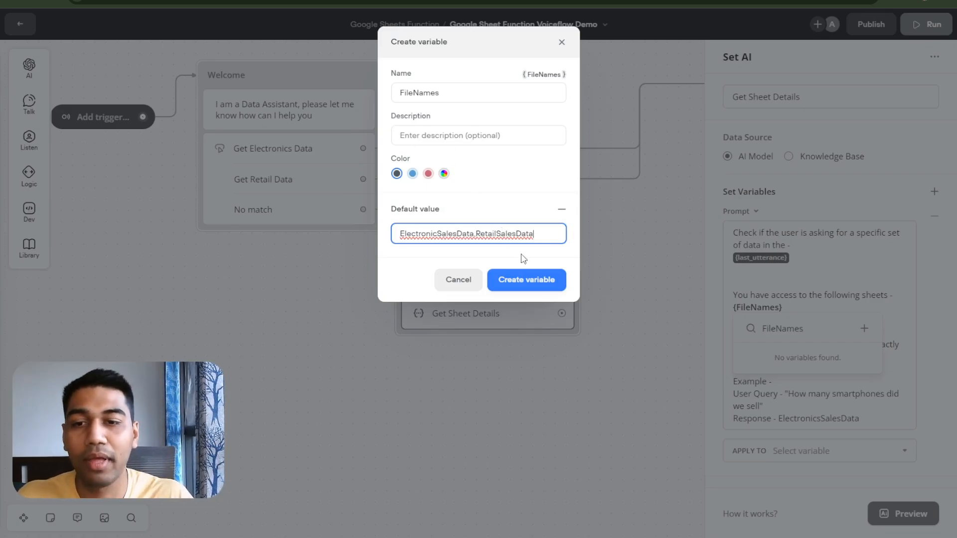
click(523, 281)
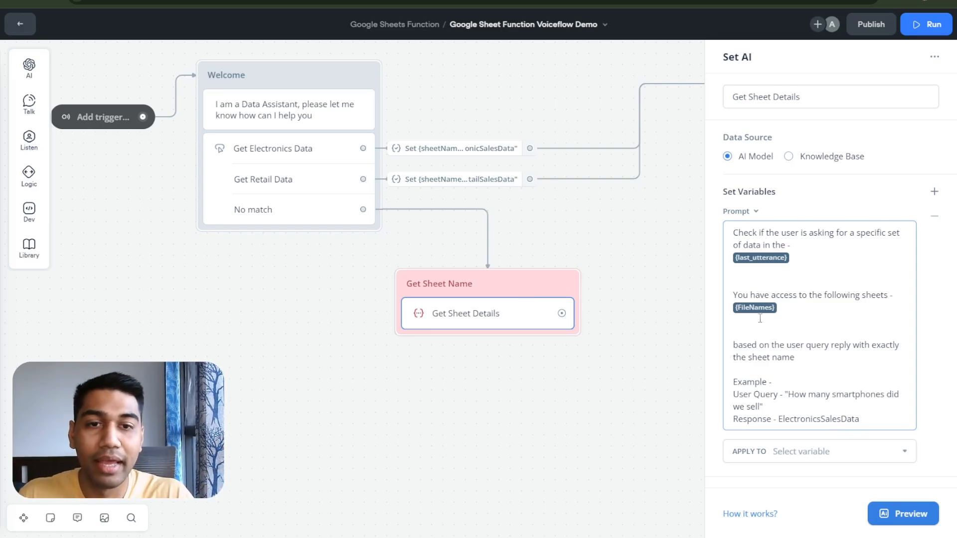
click(813, 452)
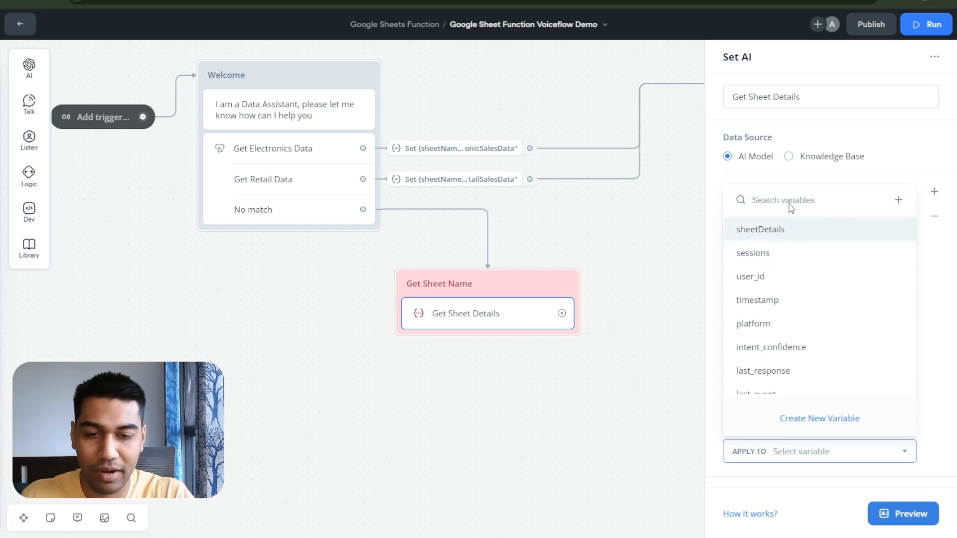
key(s)
drag(783, 280, 494, 164)
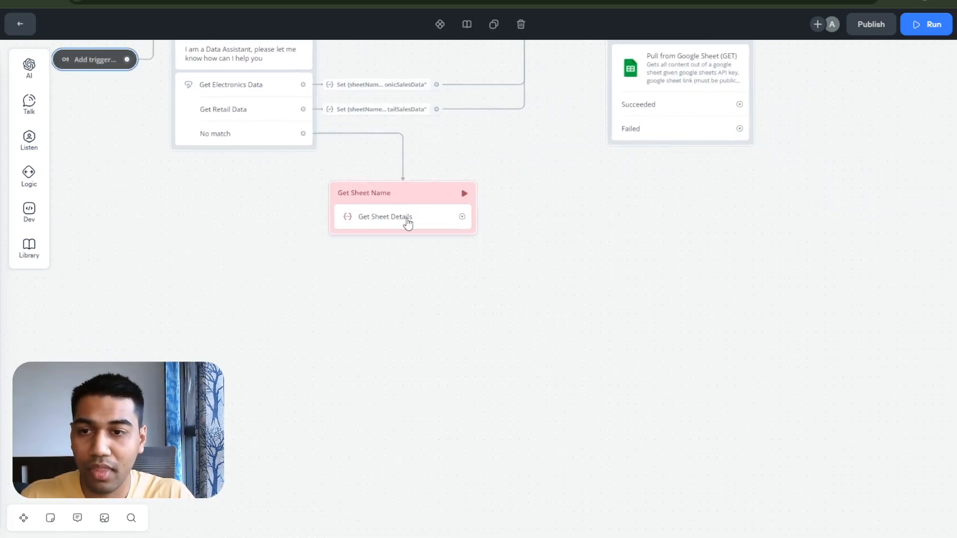
Apply the Get Sheet Details prompt to the {sheetName} variable and connect the step to the Pull from Google Sheet (GET) block.
click(444, 235)
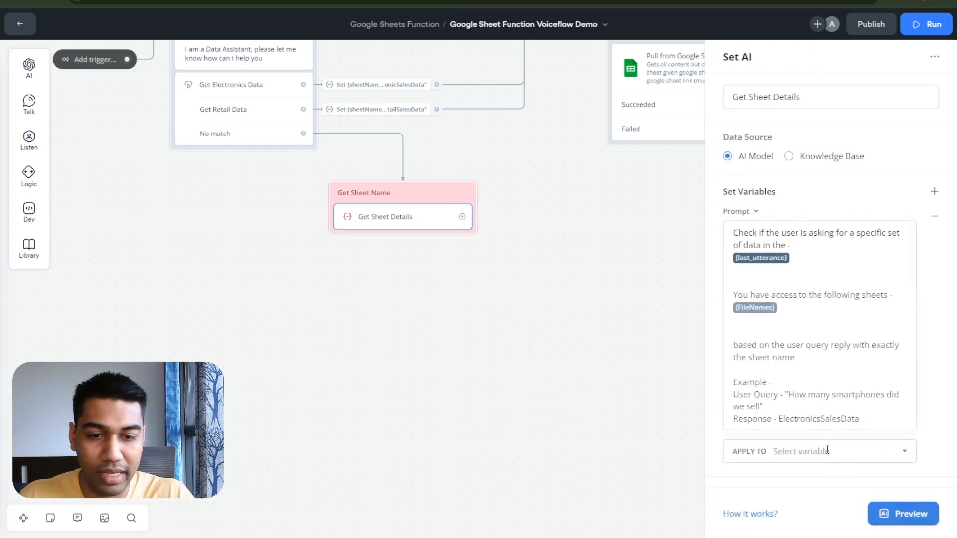
click(802, 451)
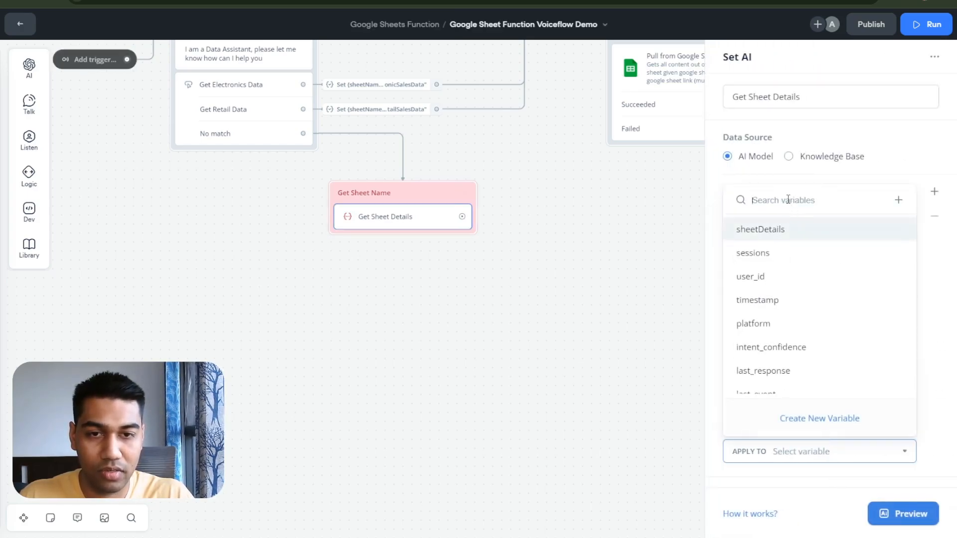
text(s)
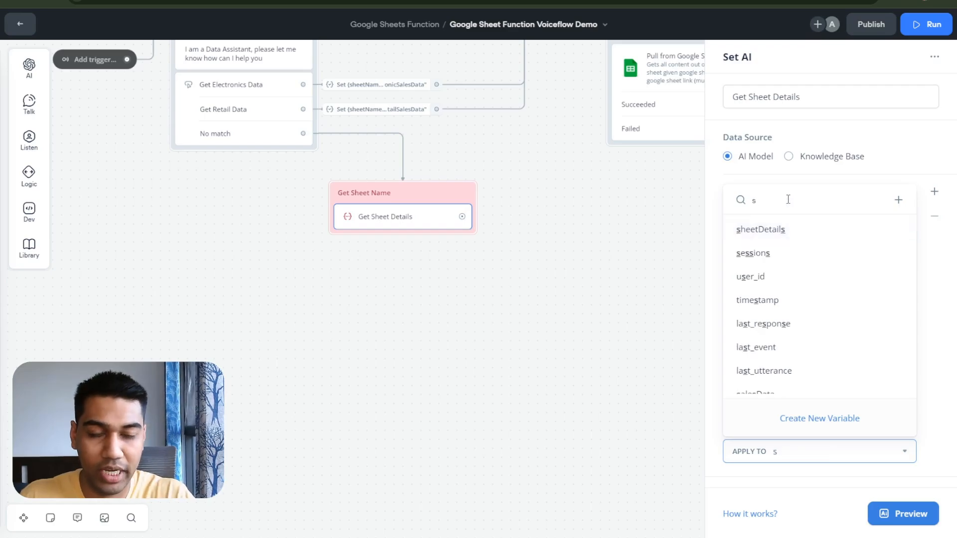
text(heet)
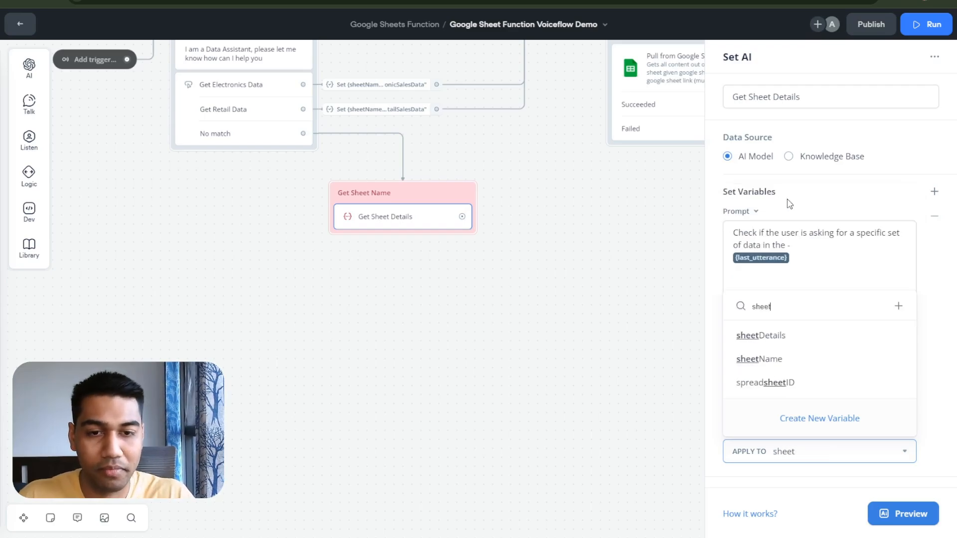
click(785, 363)
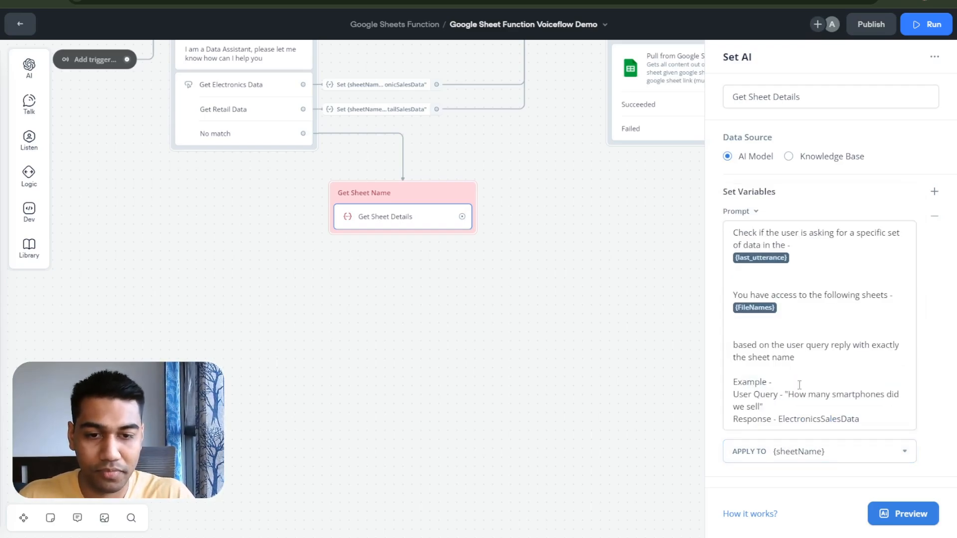
click(561, 272)
drag(465, 314, 643, 185)
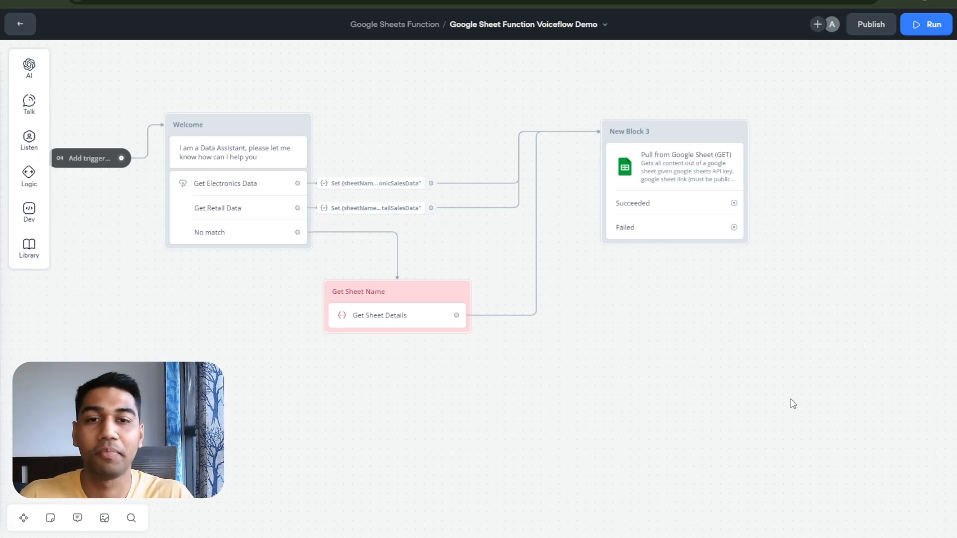
Add a Response AI step in a new block beside the Pull from Google Sheet (GET) block.
mouse_move(33, 106)
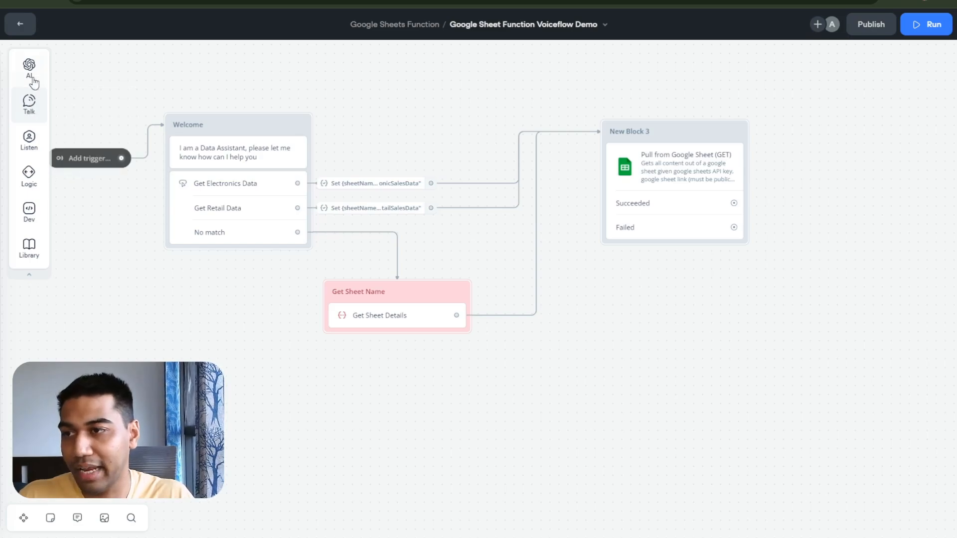
mouse_move(33, 76)
drag(88, 67, 844, 133)
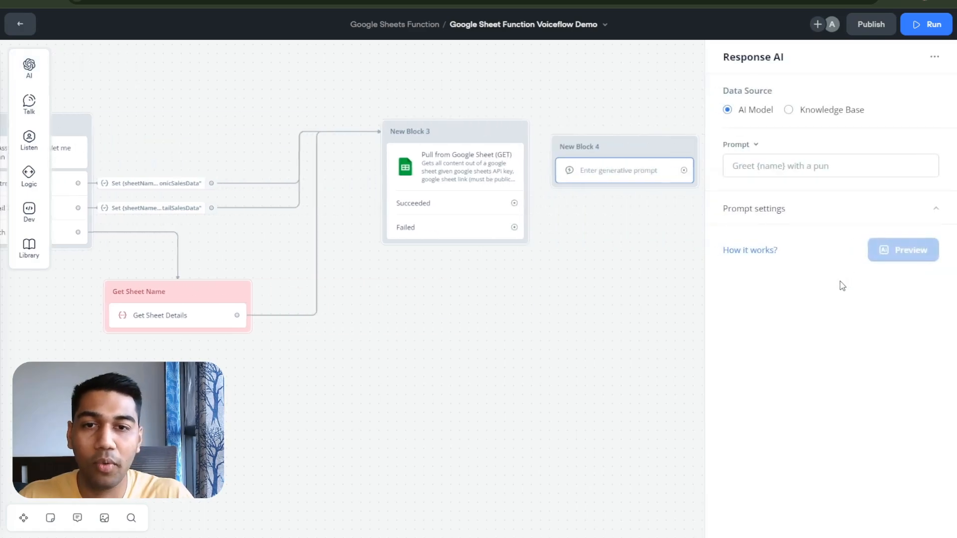
Connect the Succeeded path of the Pull from Google Sheet (GET) function to the new Response AI block.
drag(603, 301, 481, 315)
drag(533, 178, 546, 164)
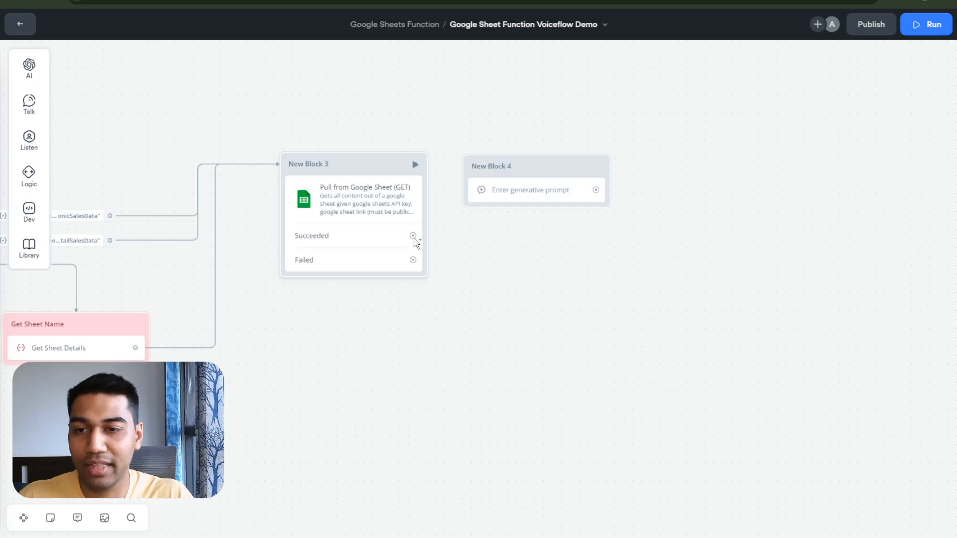
drag(412, 235, 475, 168)
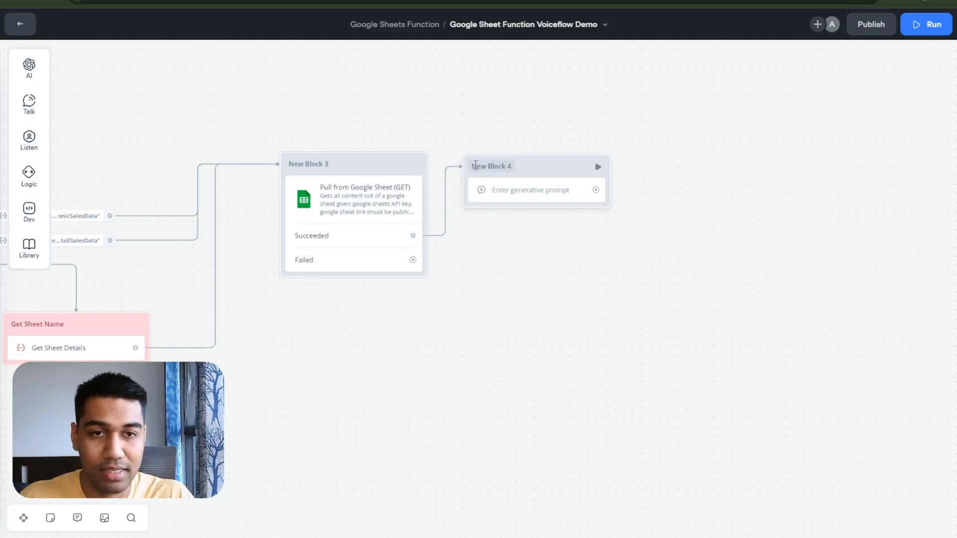
Write the Response AI prompt: answer with only the given data, as a report (Top Performing Product, Lowest Performing Product, Total Sales) or just the final answer.
click(505, 195)
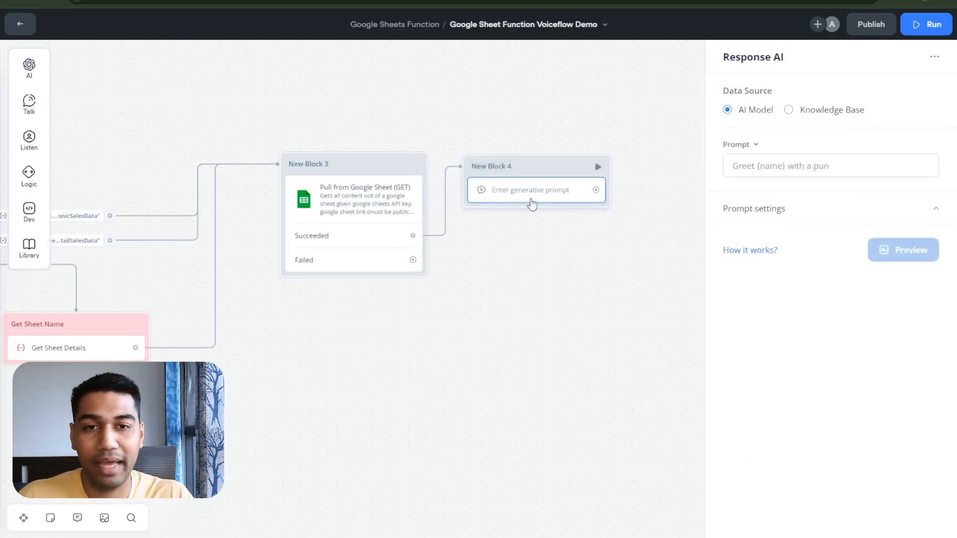
click(840, 160)
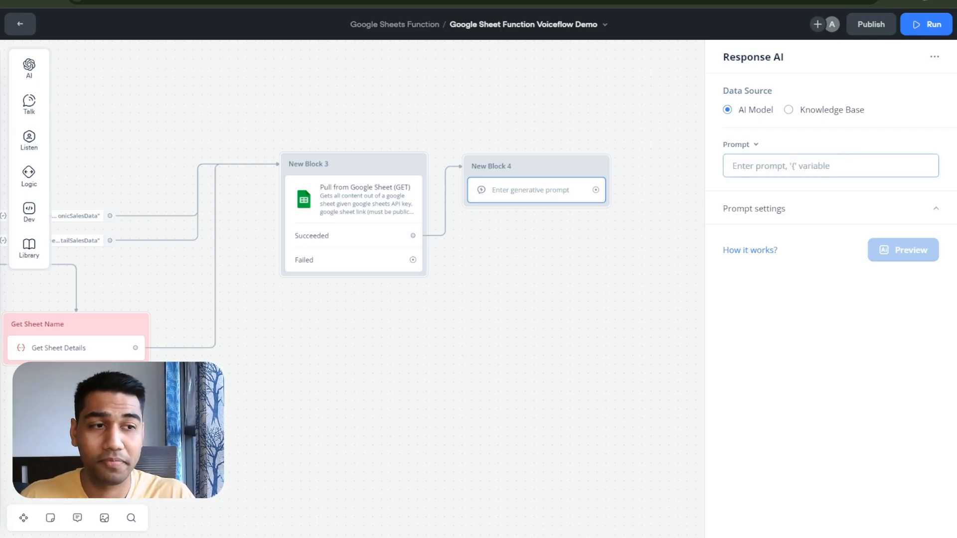
text(You have all the data requested by user present here    Based on the user query -   respond with either a detailed report or the answer to their question using the data present with you  If you are sharing a report respond in the following format with using data mentioned below  Top Performing Product Lowest Performing Product Total Sales  If you are just responding to a specific user query respond with just the final answer  Strictly just use the data mentioned)
click(833, 216)
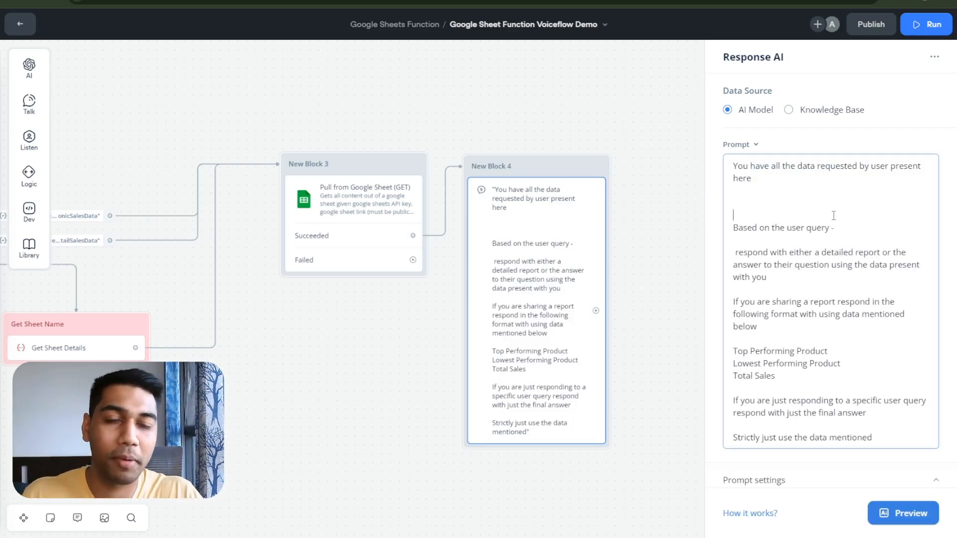
click(807, 193)
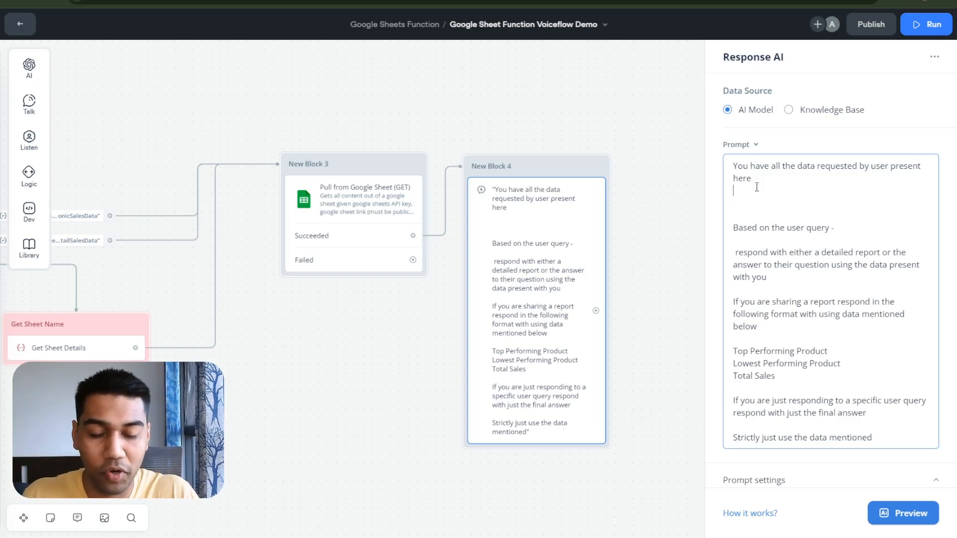
text({sales)
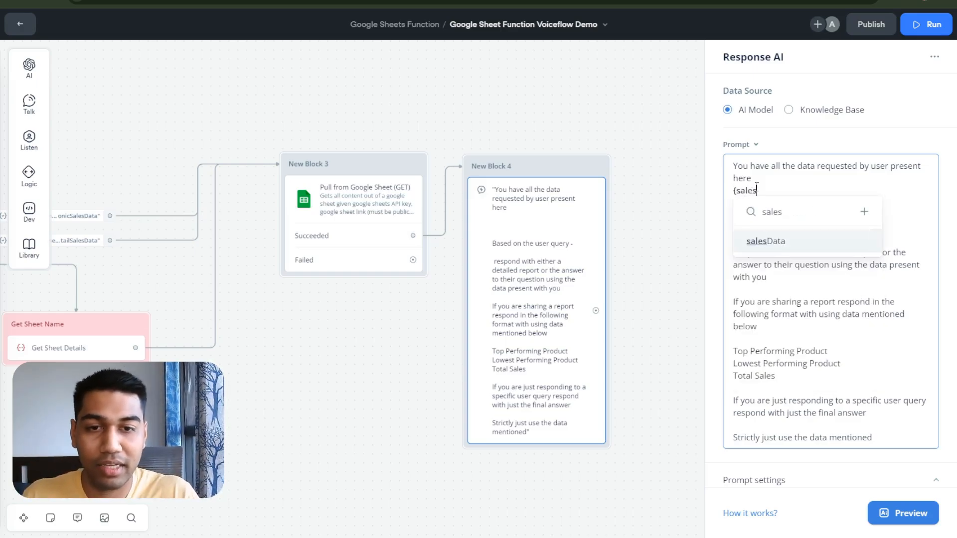
click(820, 243)
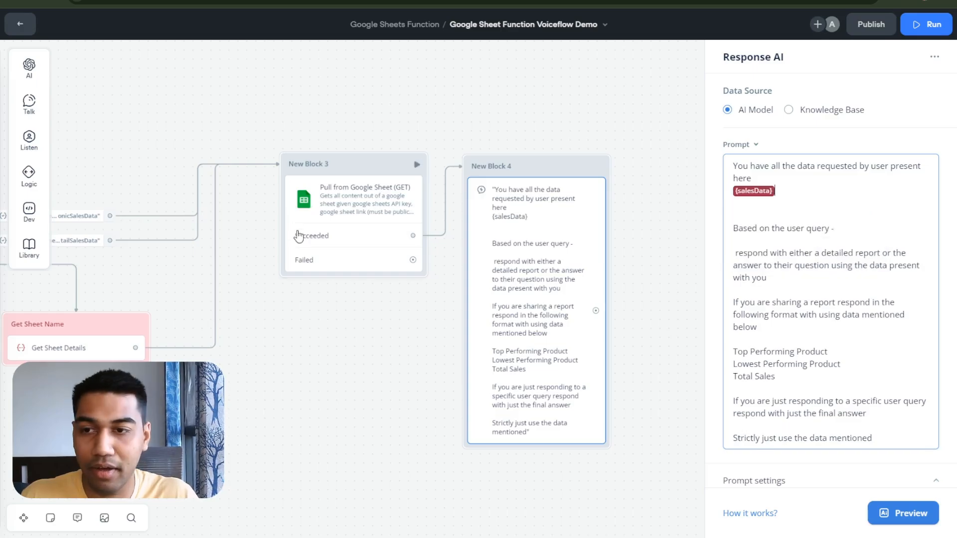
Review the opening line of the Response AI prompt and the variable mapping of the Pull from Google Sheet (GET) function.
click(335, 200)
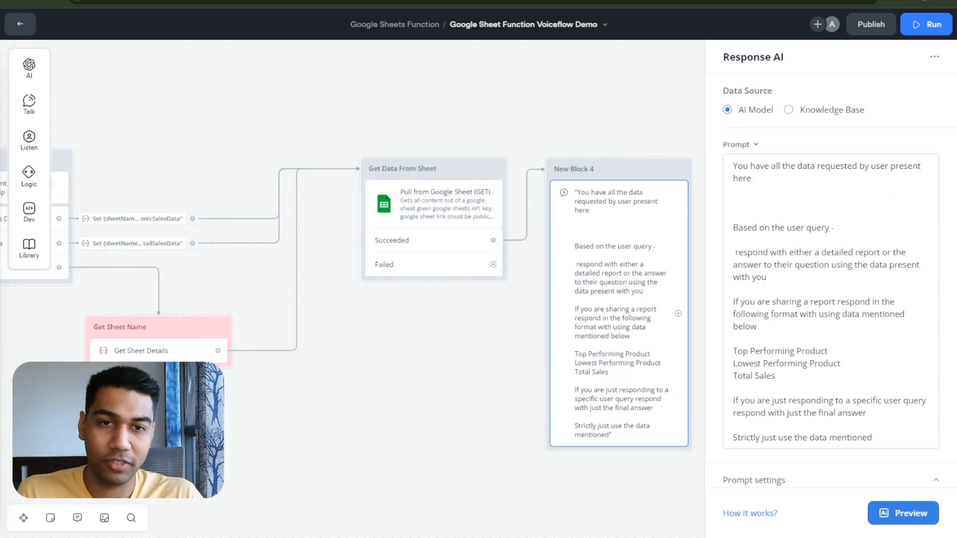
click(846, 198)
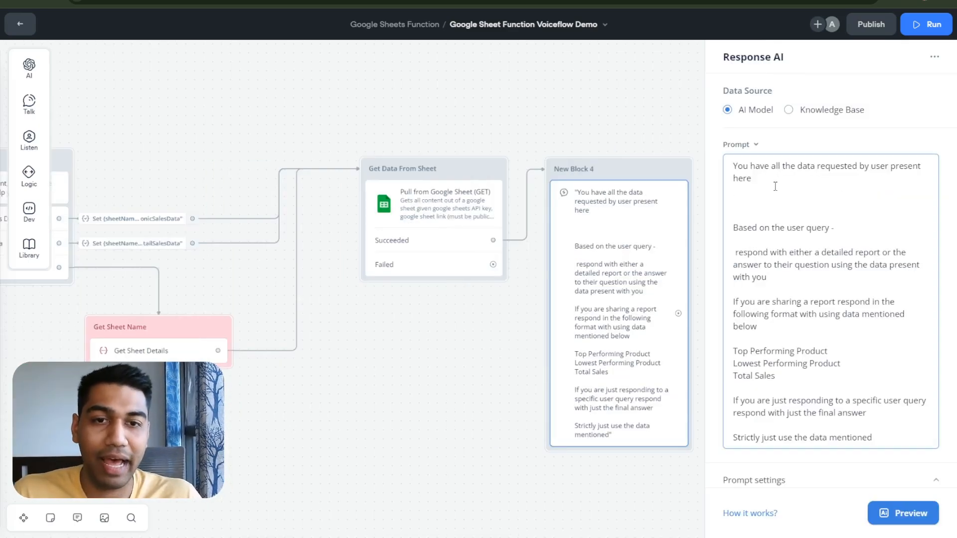
triple_click(755, 178)
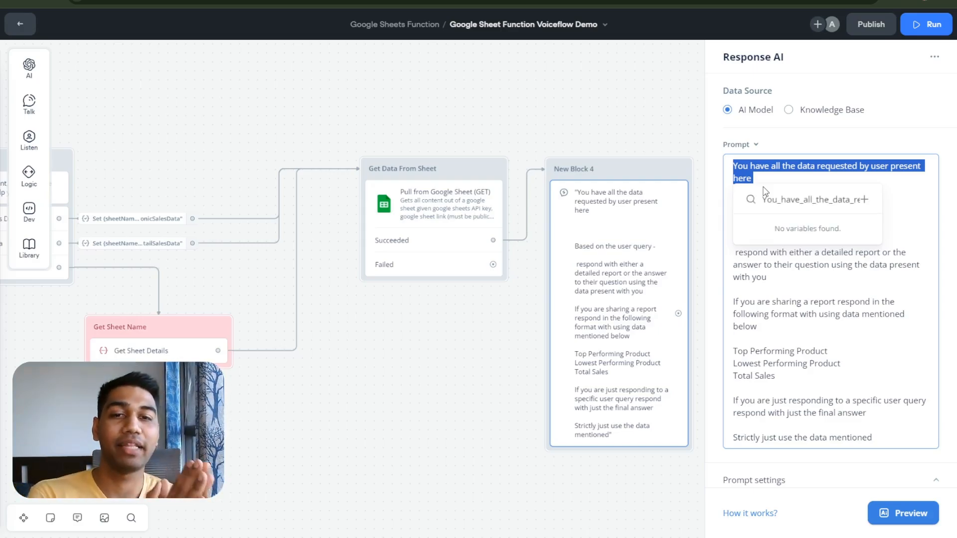
click(761, 189)
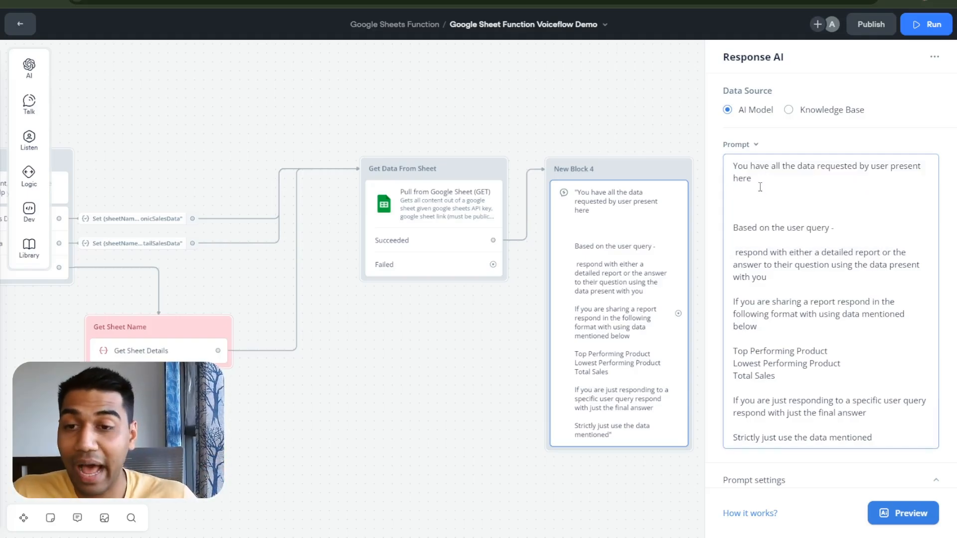
click(445, 232)
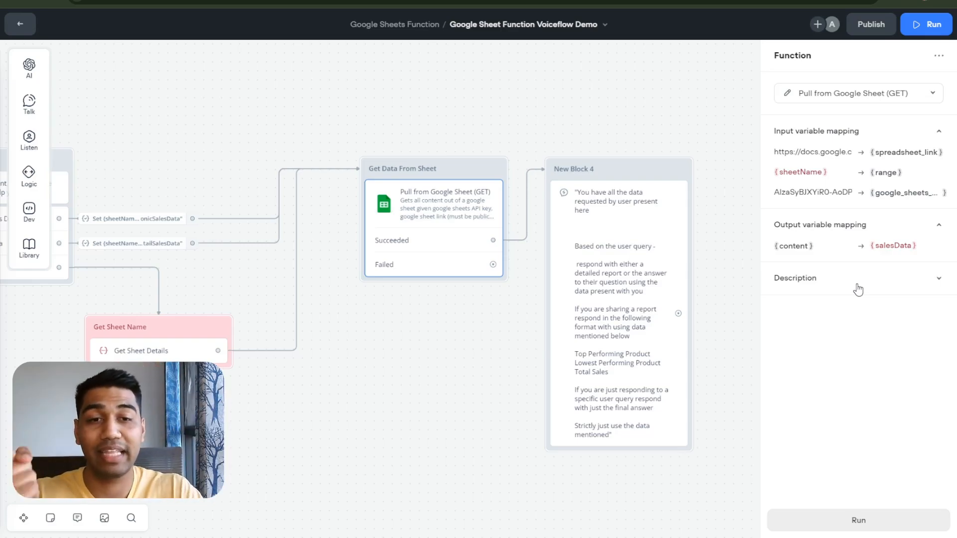
Insert the {salesData} variable below "You have all the data requested by user present here" in the Response AI prompt.
click(674, 216)
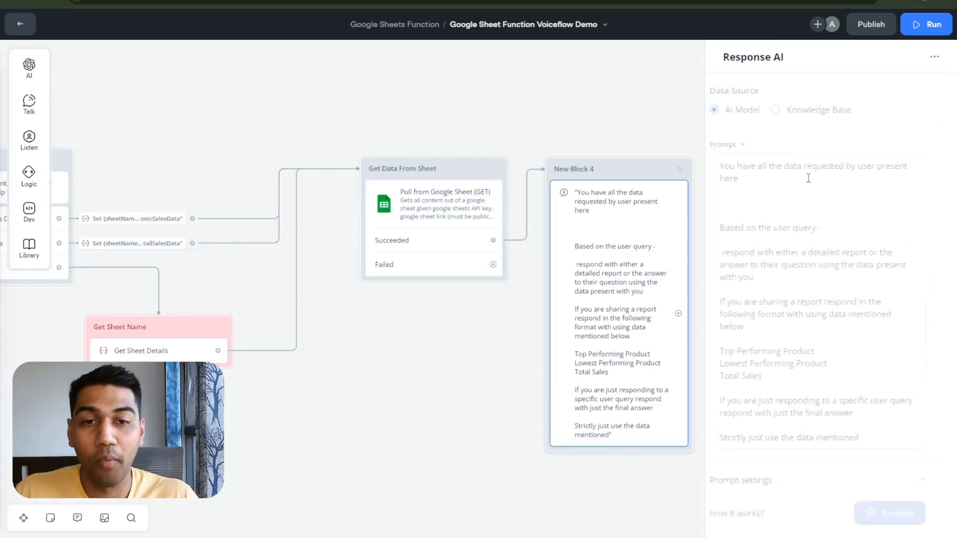
click(809, 193)
text({sales)
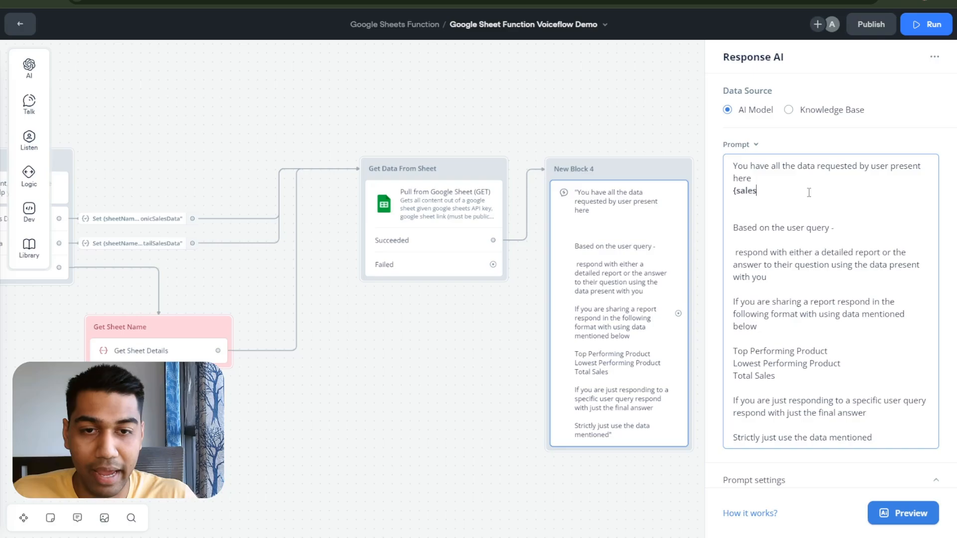
text(da)
key(Return)
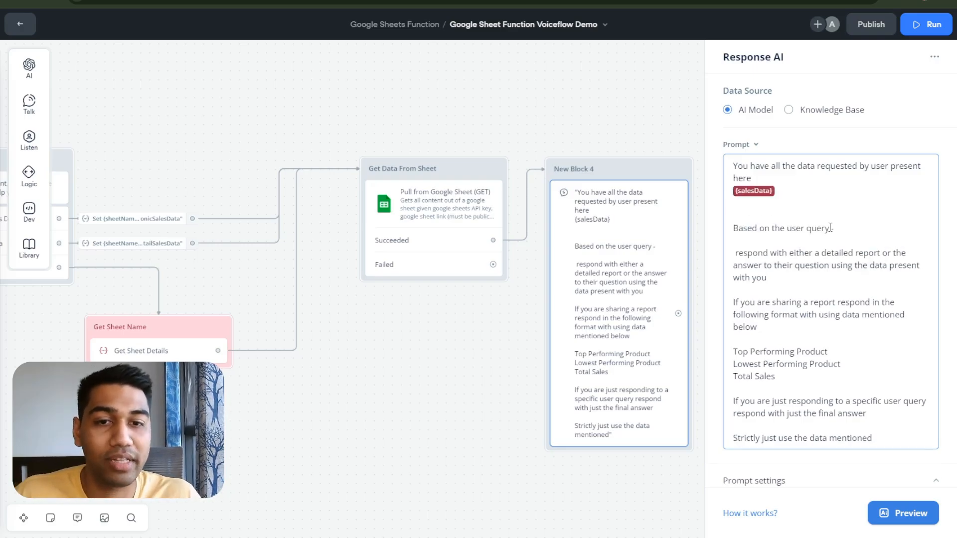
Insert the {last_utterance} variable below "Based on the user query -" in the prompt and add a blank line after it.
click(813, 240)
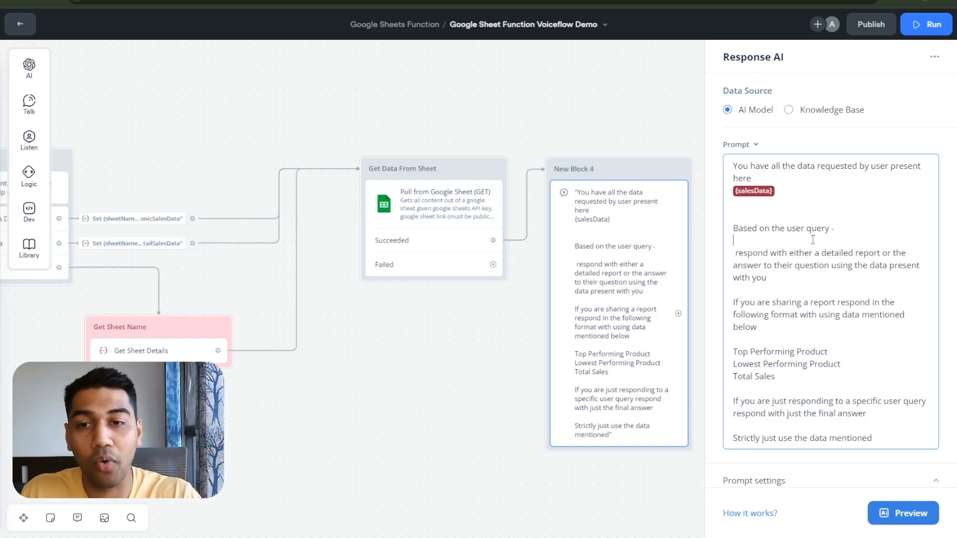
text({last)
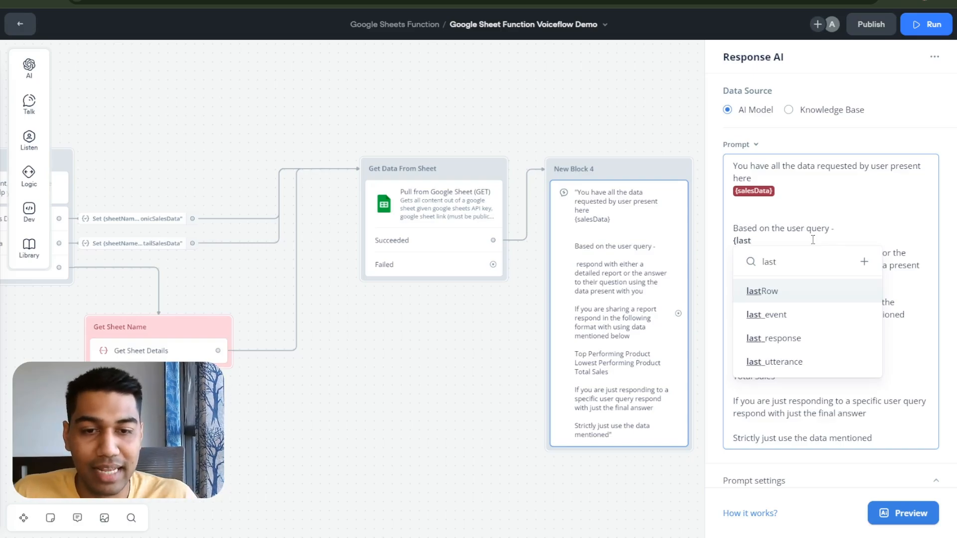
click(768, 362)
drag(286, 391, 513, 357)
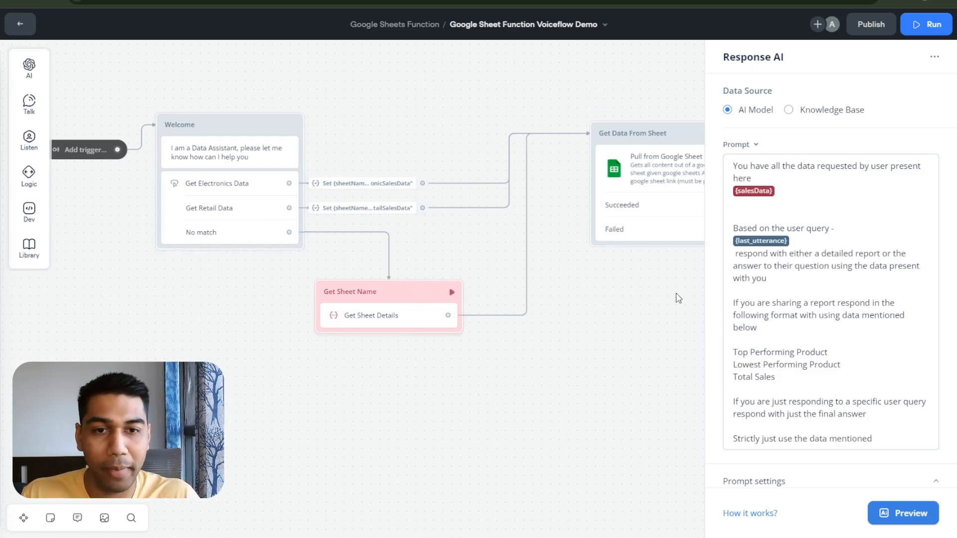
click(832, 248)
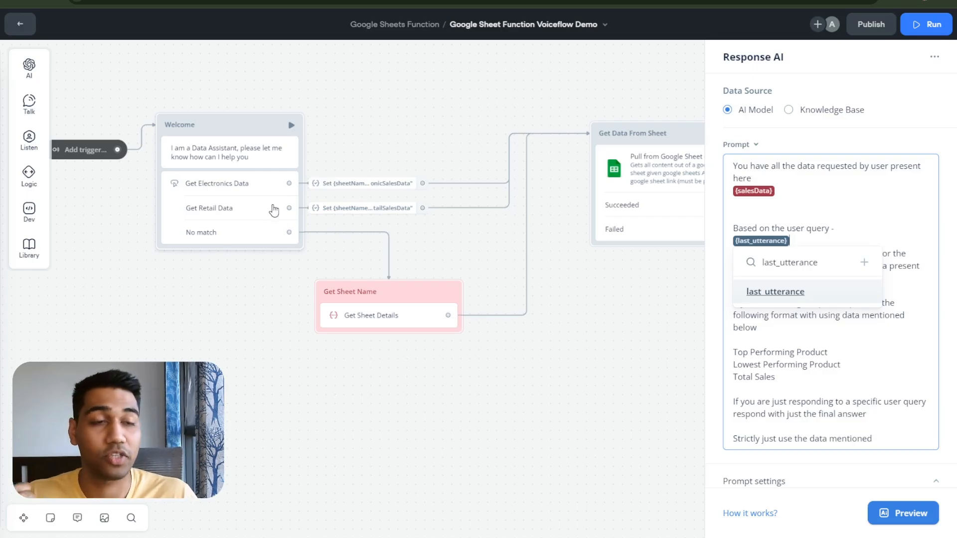
click(824, 204)
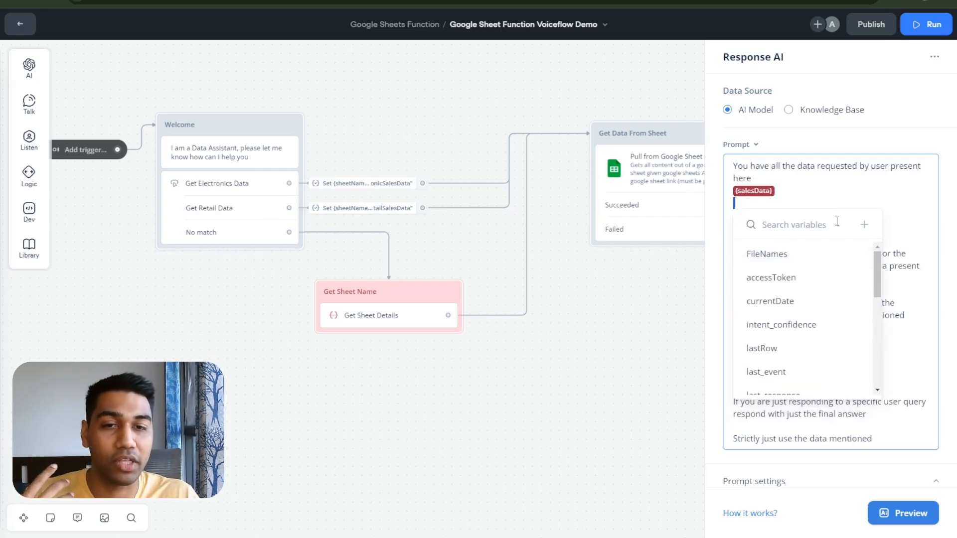
click(885, 169)
click(820, 242)
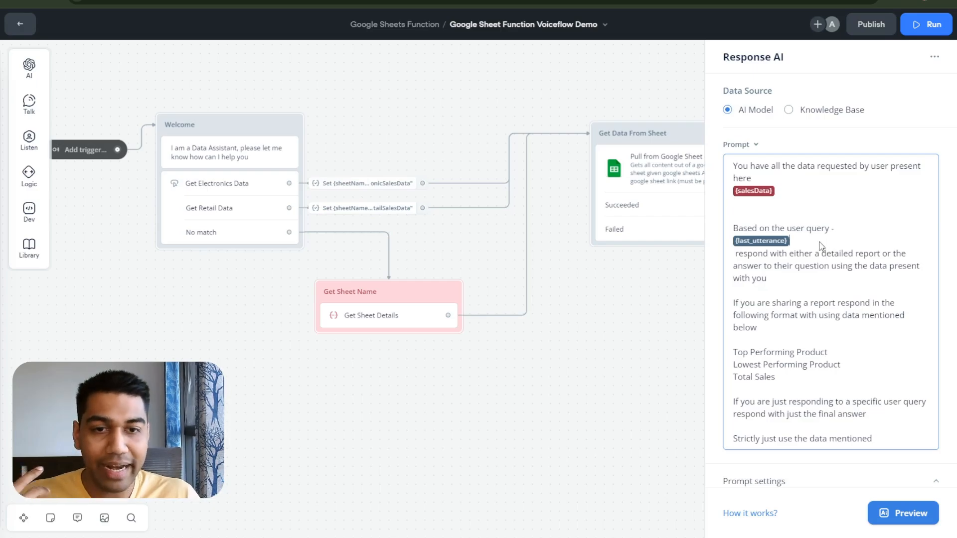
key(Return)
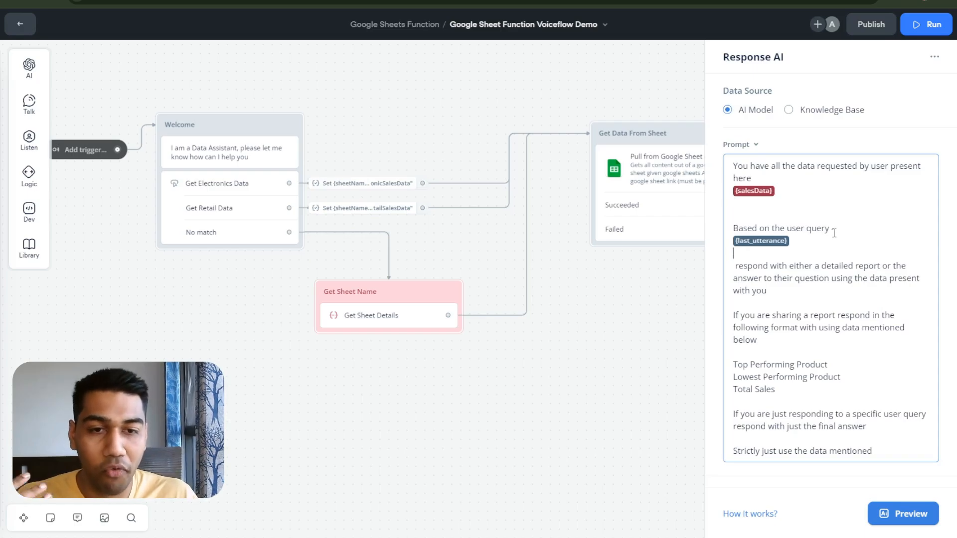
Review the rest of the prompt, including the report format lines and the closing "Strictly just use the data mentioned" rule.
scroll(845, 280, down, 1)
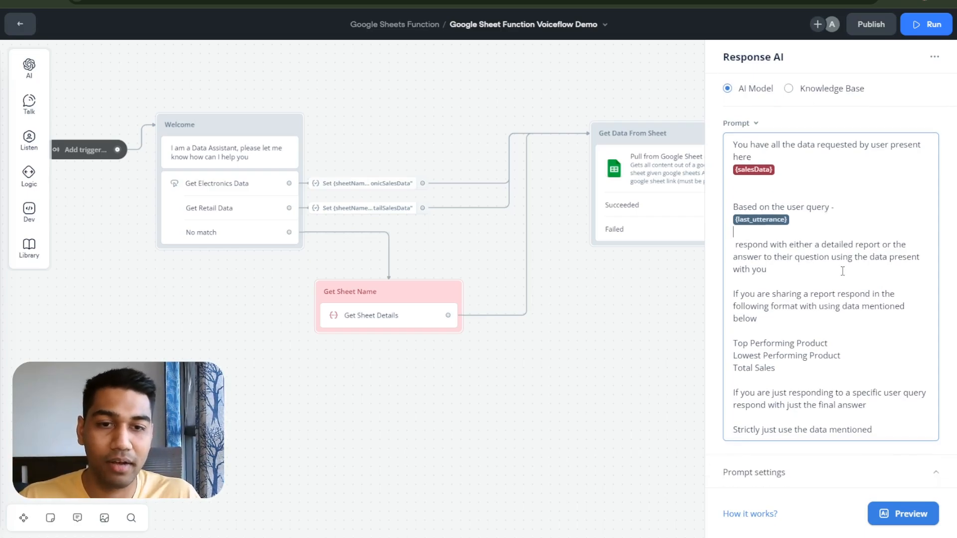
click(838, 270)
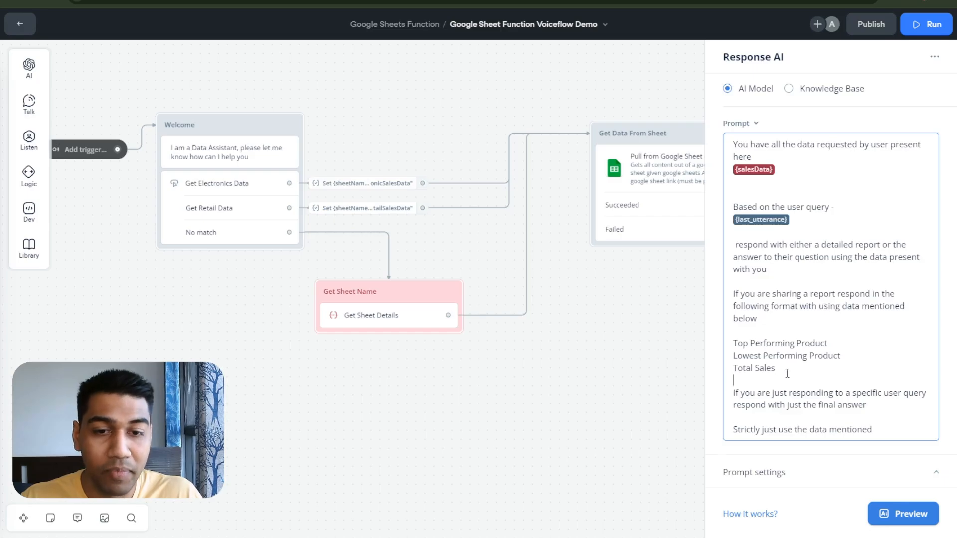
drag(786, 371, 718, 348)
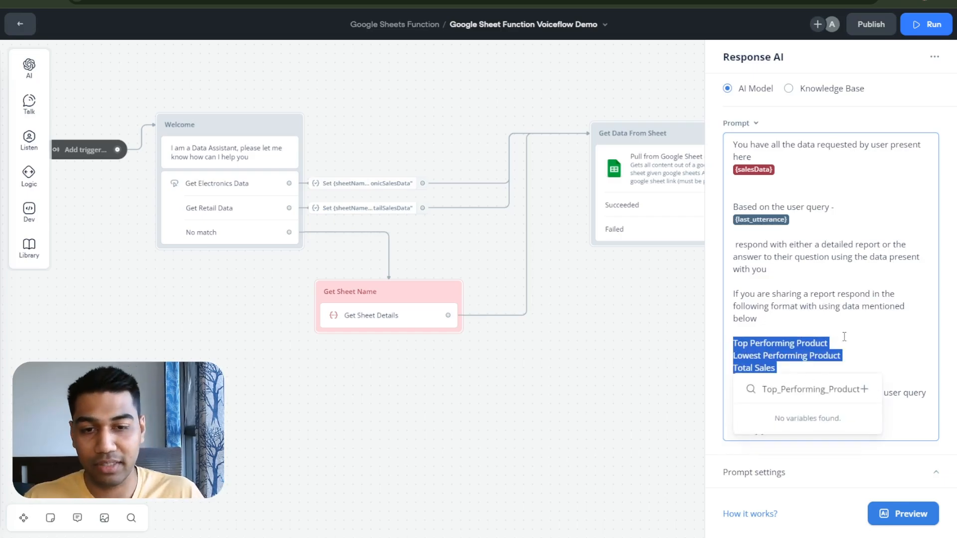
click(845, 336)
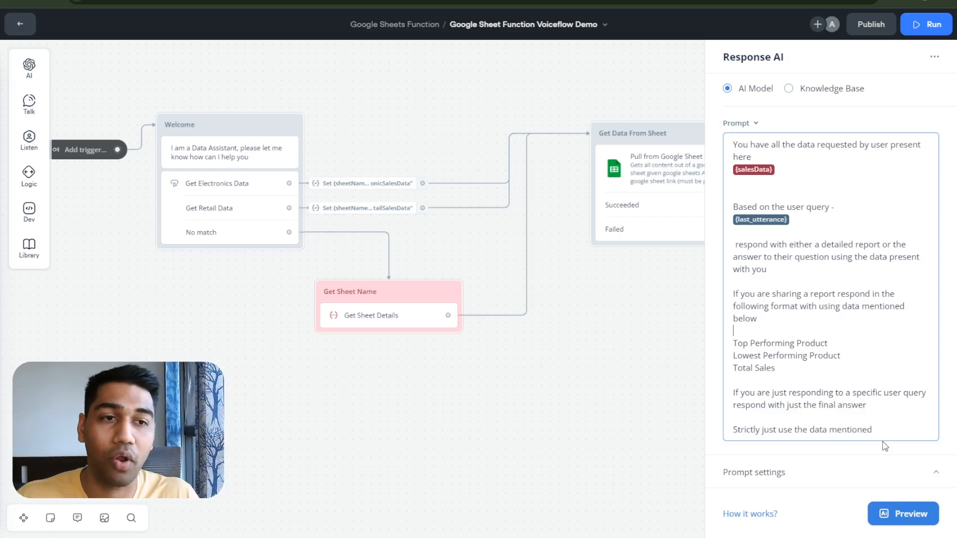
drag(873, 429, 728, 429)
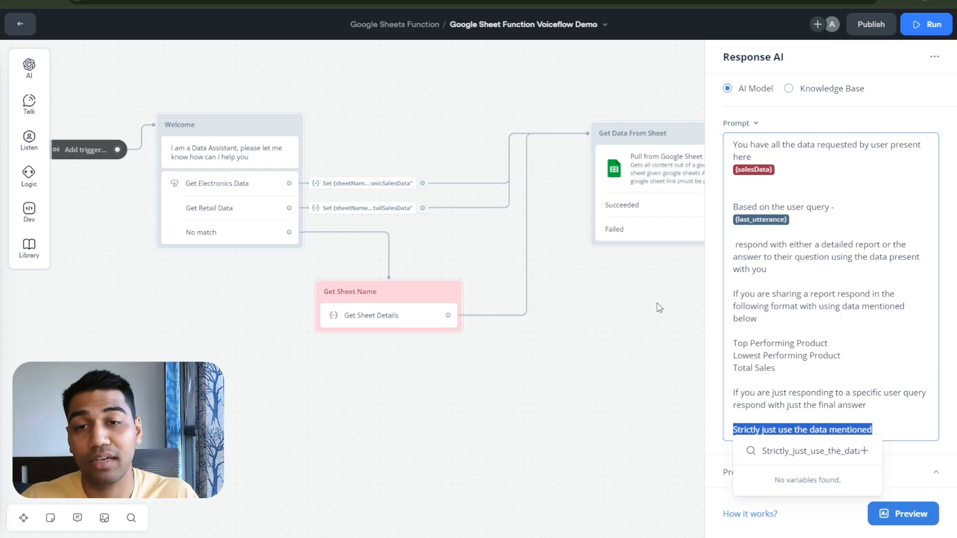
drag(663, 307, 423, 309)
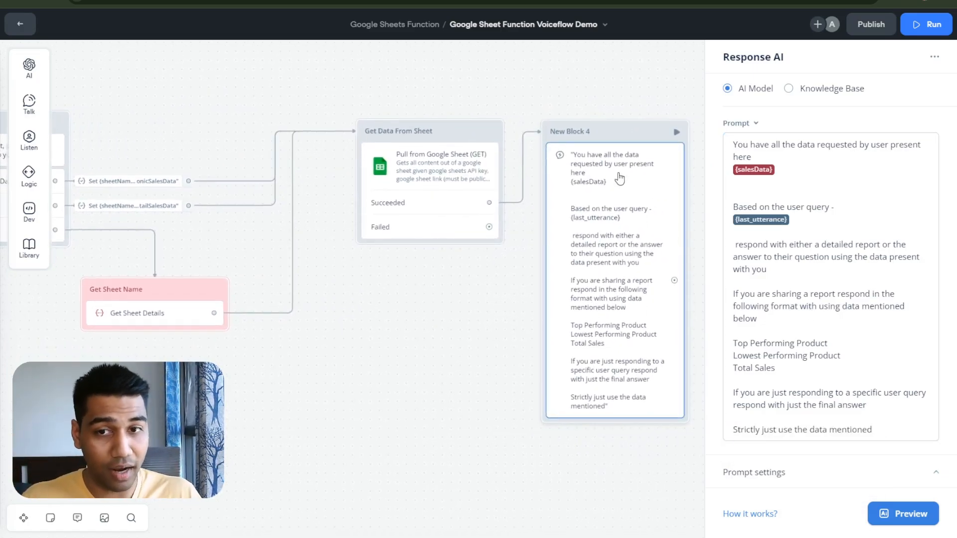
drag(395, 271, 302, 258)
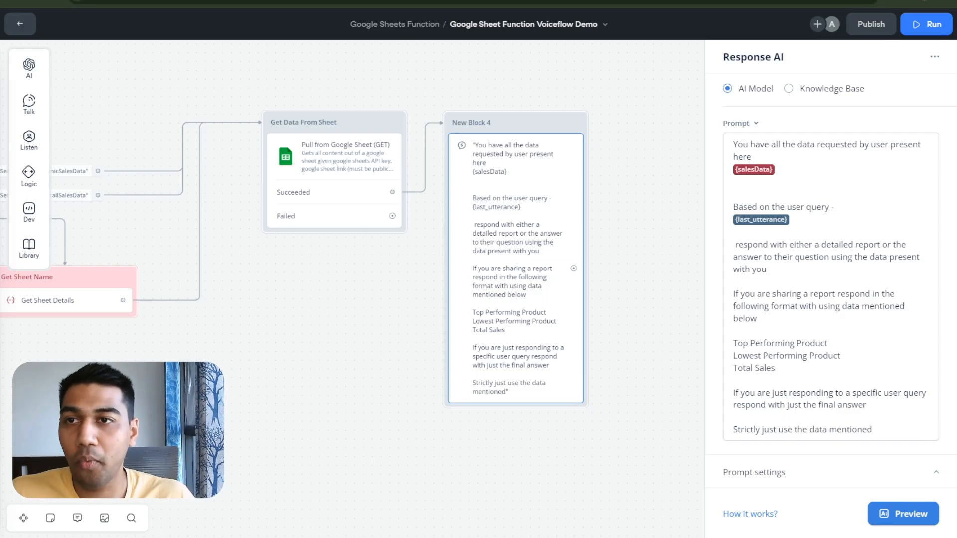
Examine the Date, Query Asked and Report Referenced columns of the LogData sheet in Google Sheets and return to the Voiceflow canvas.
click(389, 1)
click(496, 520)
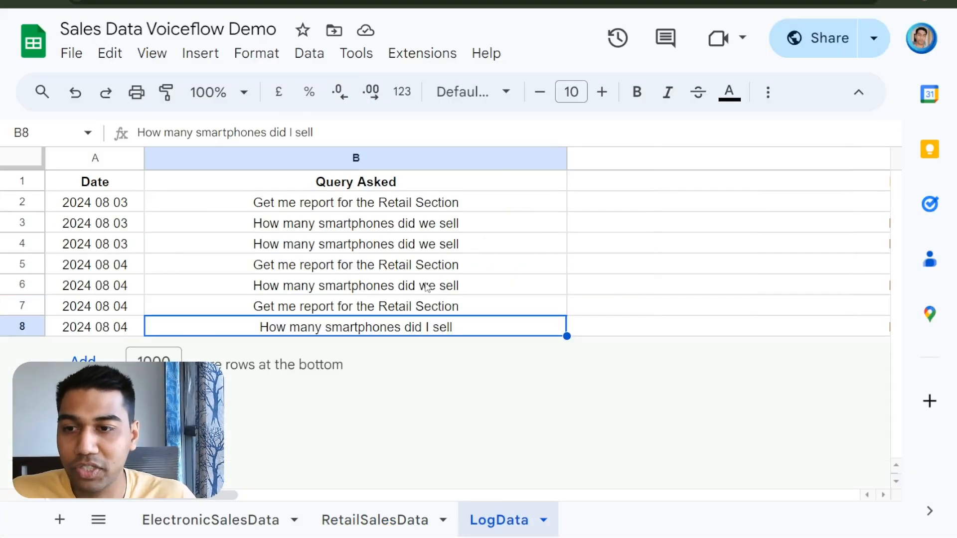
key(Left)
key(Right)
key(Right)
key(Right)
key(Right)
key(Right)
key(Right)
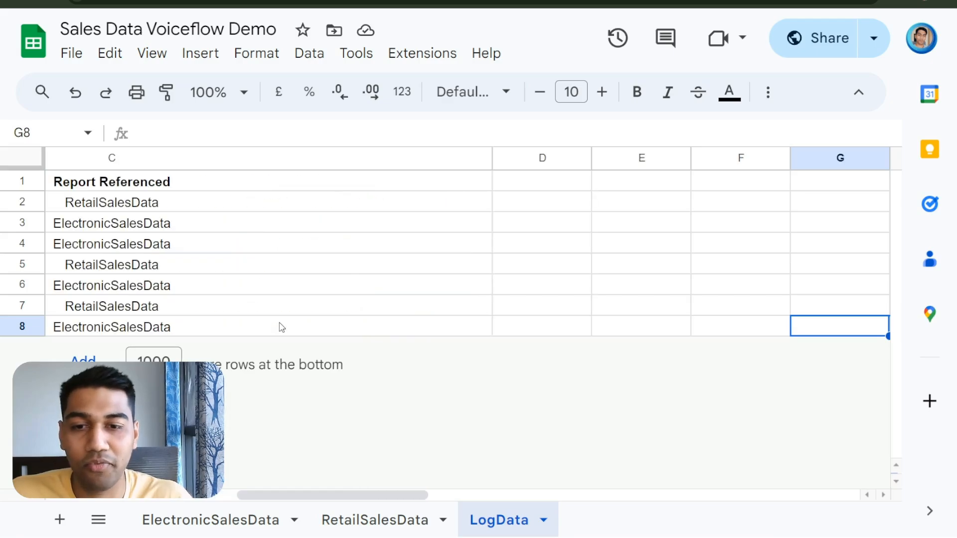
key(Left)
key(Left)
key(Left)
key(Left)
key(Left)
key(Left)
key(Right)
key(Right)
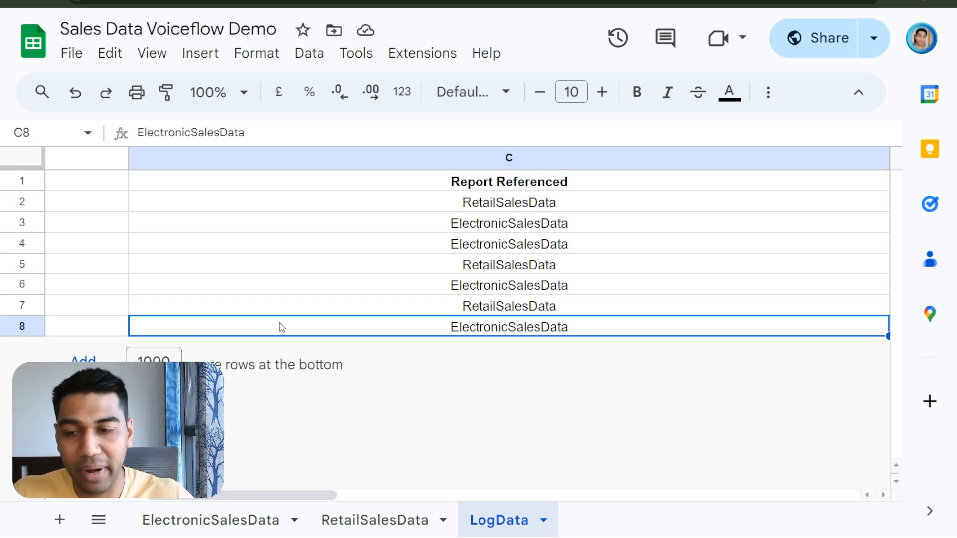
key(Left)
key(Left)
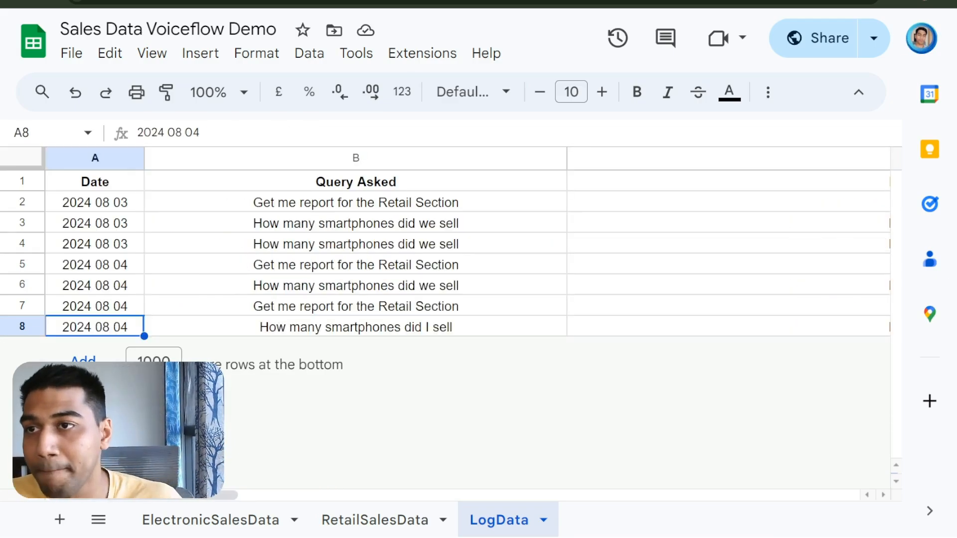
click(149, 1)
drag(633, 229, 494, 222)
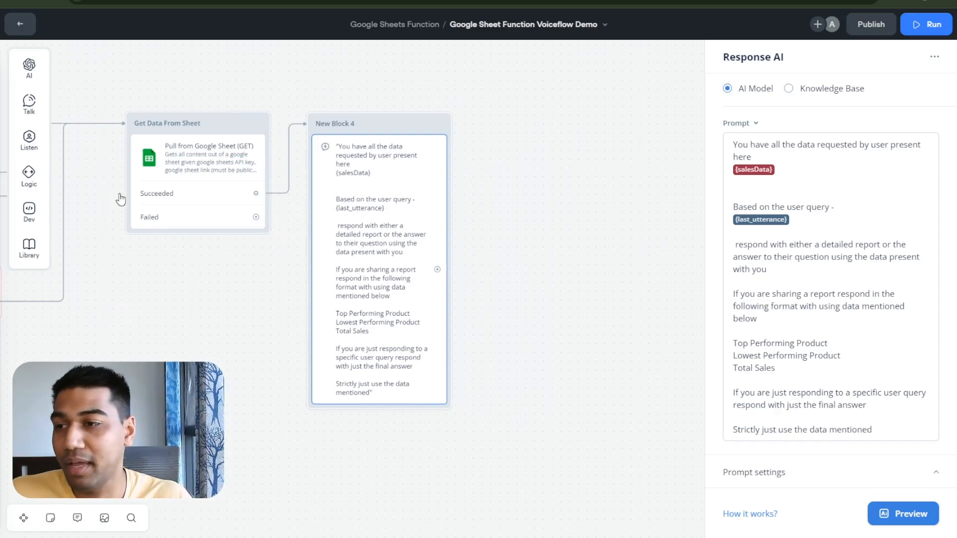
Add an API request block beside the Response AI block and connect the Response AI output to it.
mouse_move(29, 212)
drag(89, 230, 593, 123)
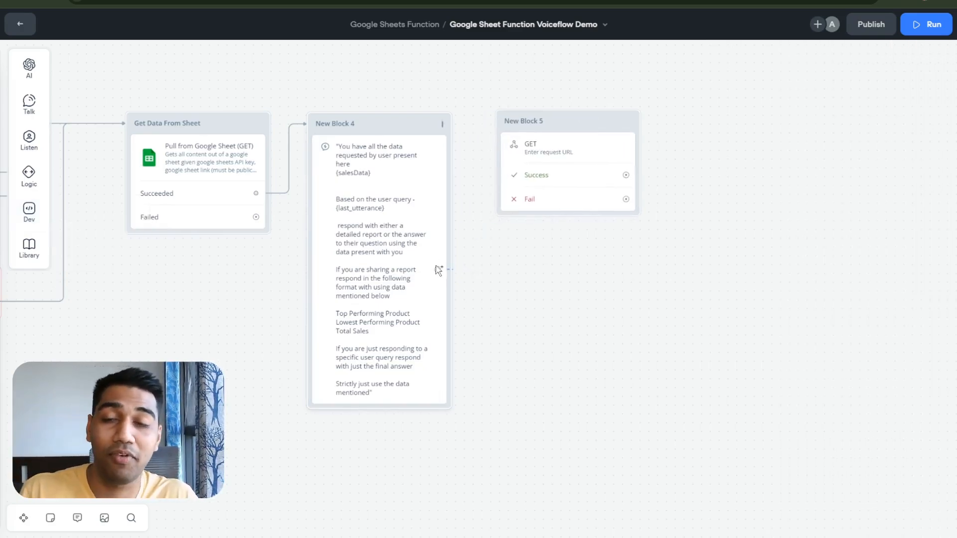
drag(438, 269, 528, 189)
click(568, 153)
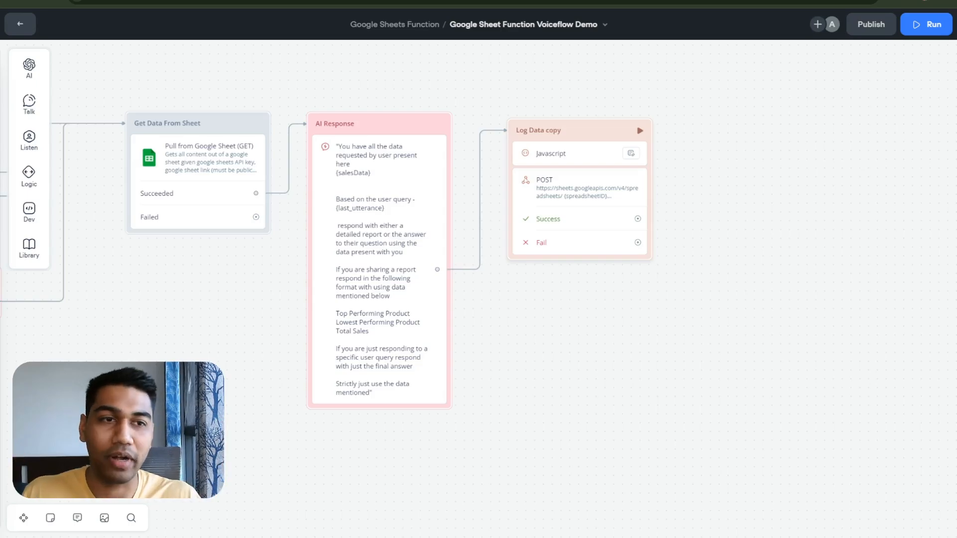
Examine the whole currentDate expression in the JavaScript step of the Log Data copy block.
click(534, 157)
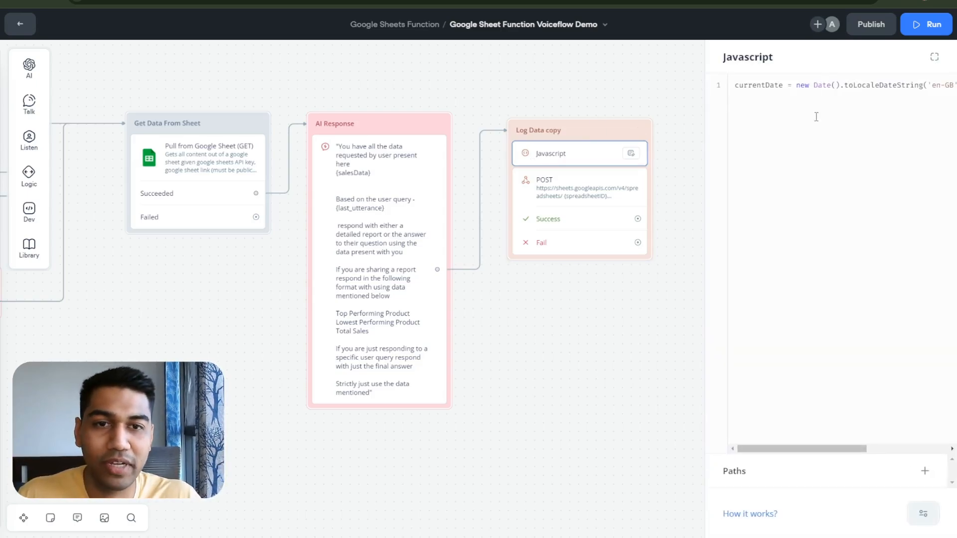
click(813, 169)
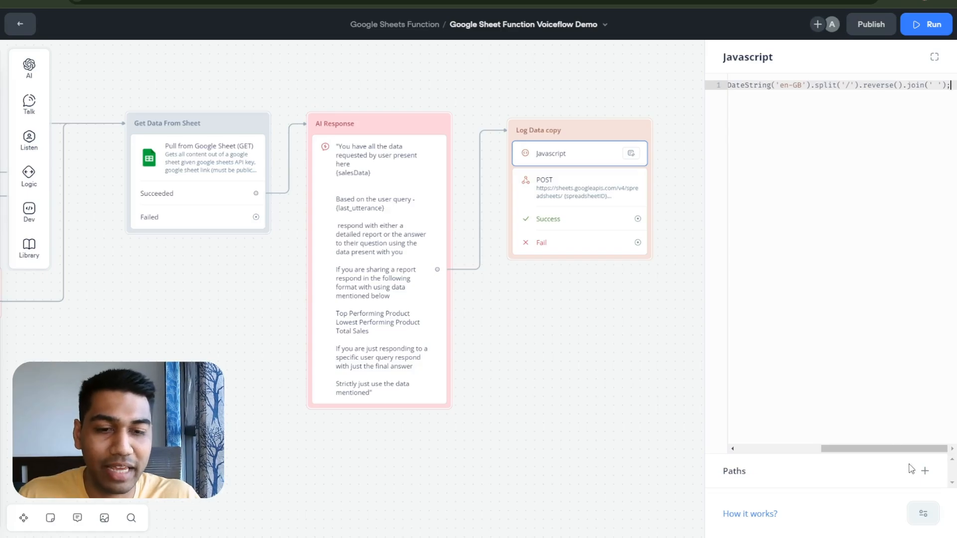
drag(907, 451, 707, 448)
click(849, 186)
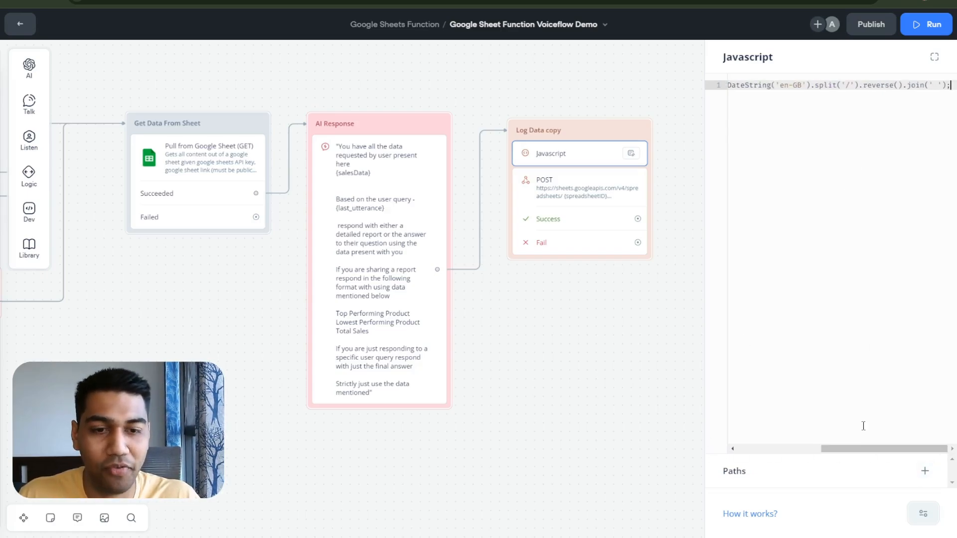
drag(880, 448, 698, 431)
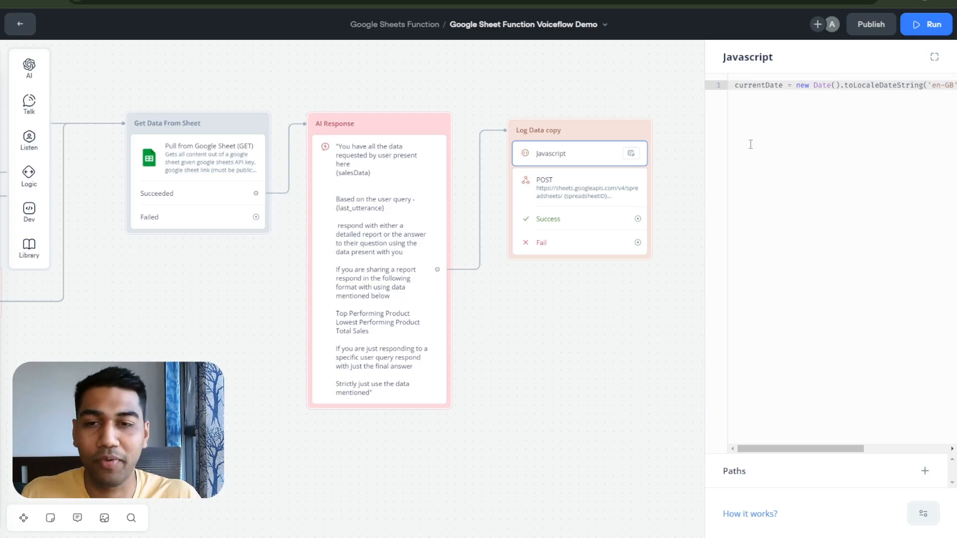
click(802, 91)
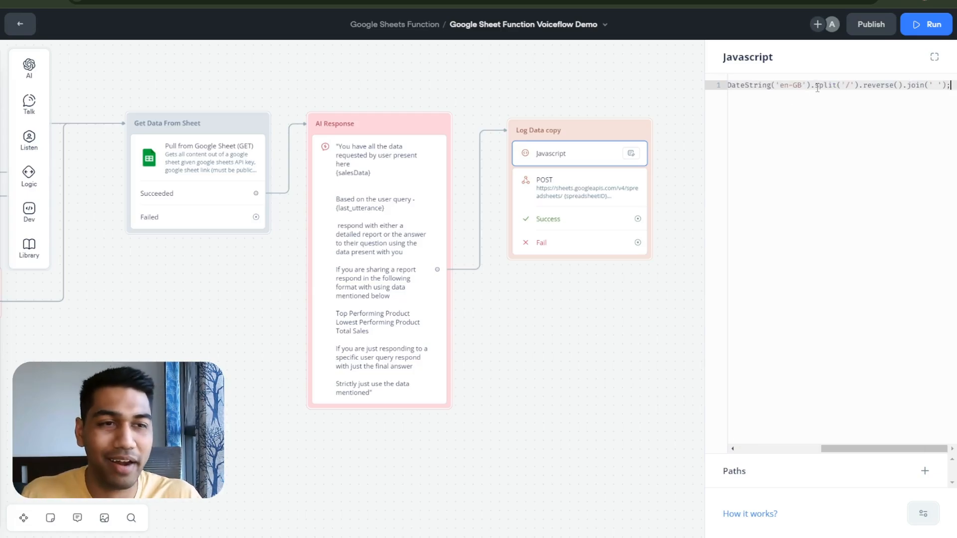
Examine the POST request URL in the Log Data copy block and locate the spreadsheet ID within the Pull from Google Sheet function's spreadsheet_link value.
click(605, 206)
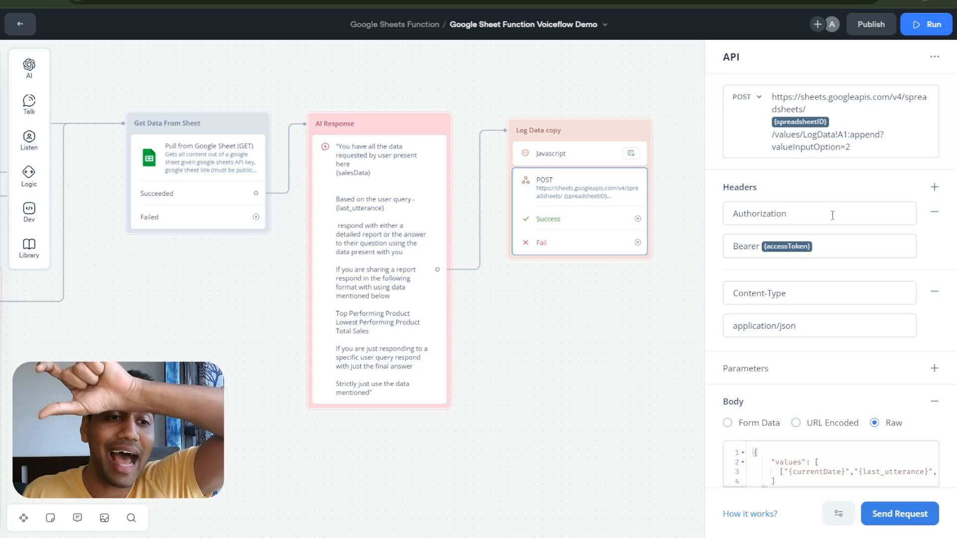
click(851, 96)
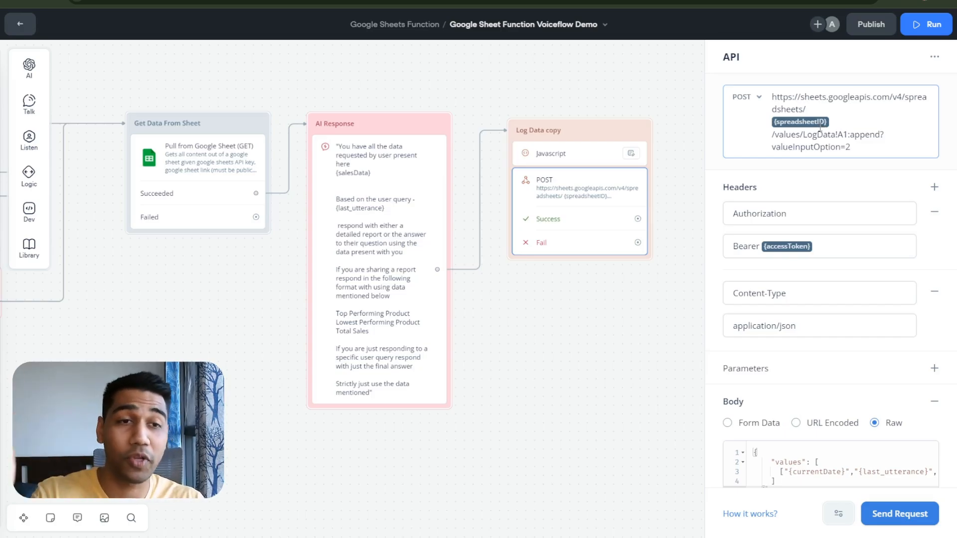
click(206, 175)
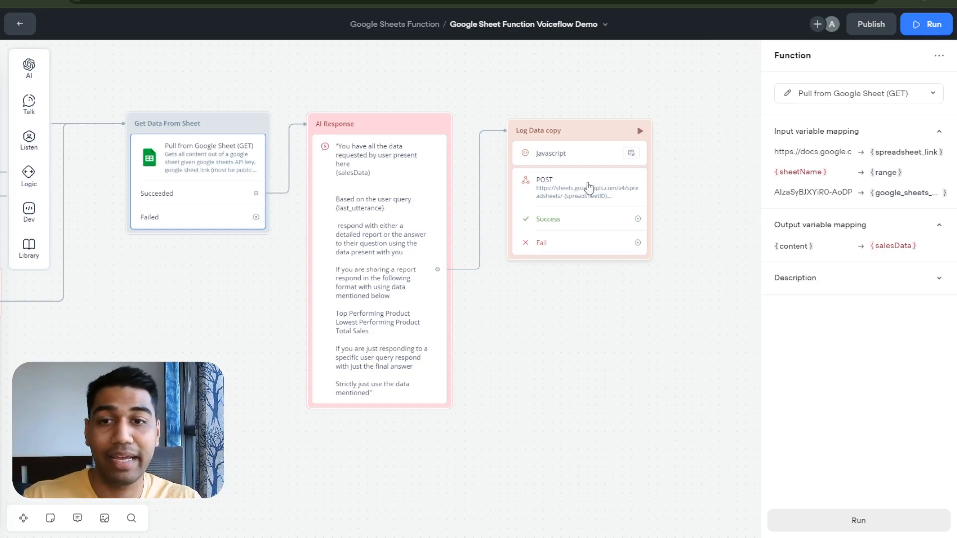
click(809, 151)
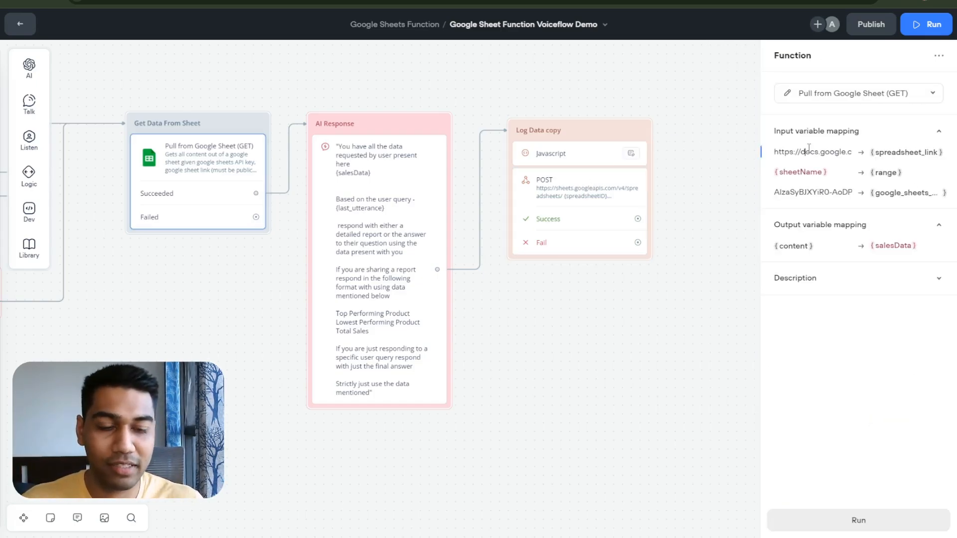
key(Right)
key(Right)
key(Right)
key(Right)
key(Right)
key(Right)
key(Right)
key(Right)
key(Right)
key(Right)
key(Right)
key(Right)
key(Right)
key(Right)
key(Right)
key(Right)
key(Right)
key(Right)
key(Right)
key(Right)
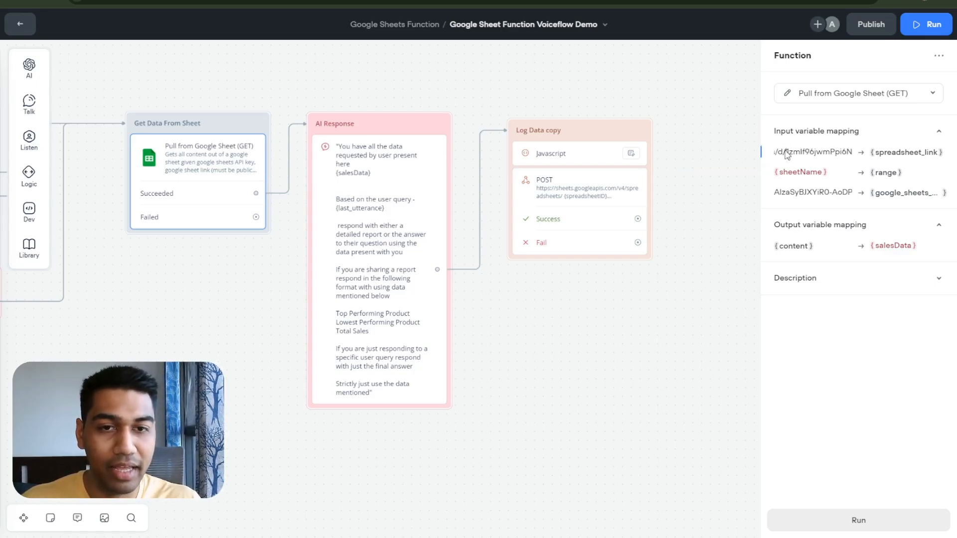
double_click(790, 151)
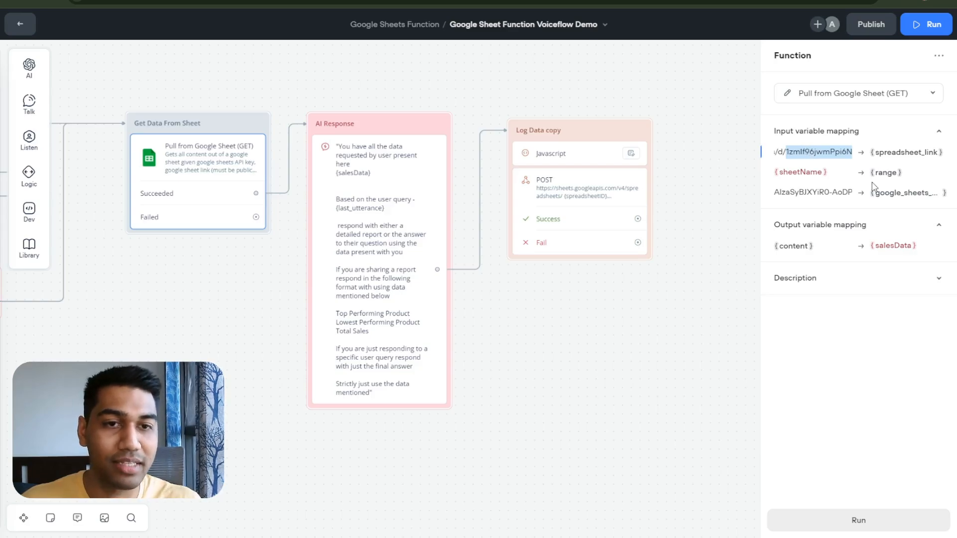
click(833, 153)
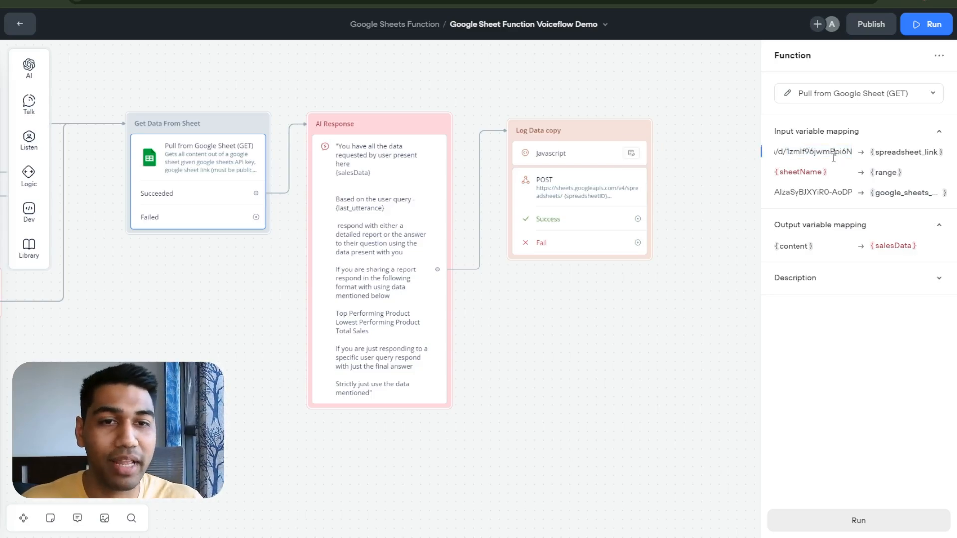
key(Right)
key(Right)
key(Right)
key(Right)
key(Right)
key(Right)
key(Right)
key(Right)
key(Right)
key(Right)
key(Right)
key(Right)
key(Right)
key(Right)
key(Right)
key(Right)
key(Right)
key(Right)
key(Right)
key(Right)
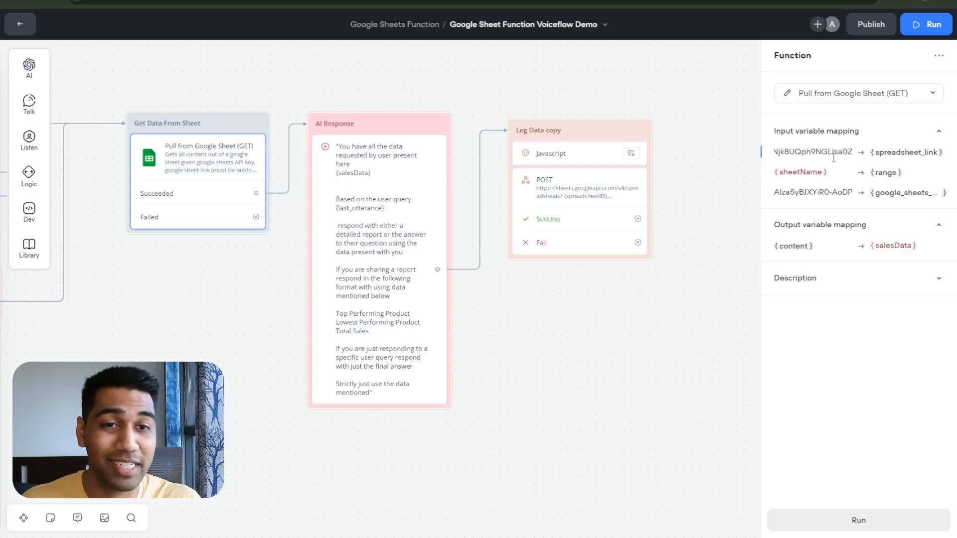
key(Right)
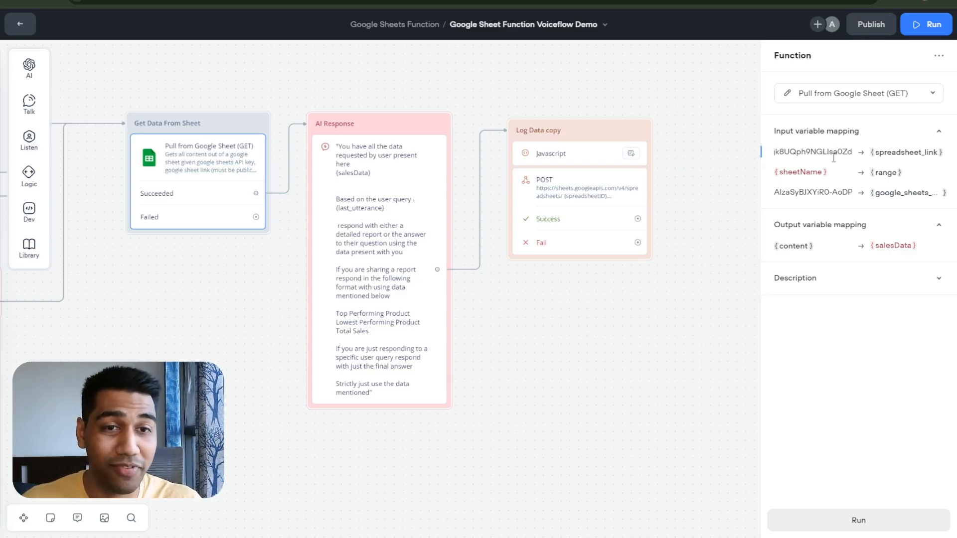
Review the LogData sheet name and the {spreadsheetID} variable in the POST request URL of the Log Data copy block.
click(598, 270)
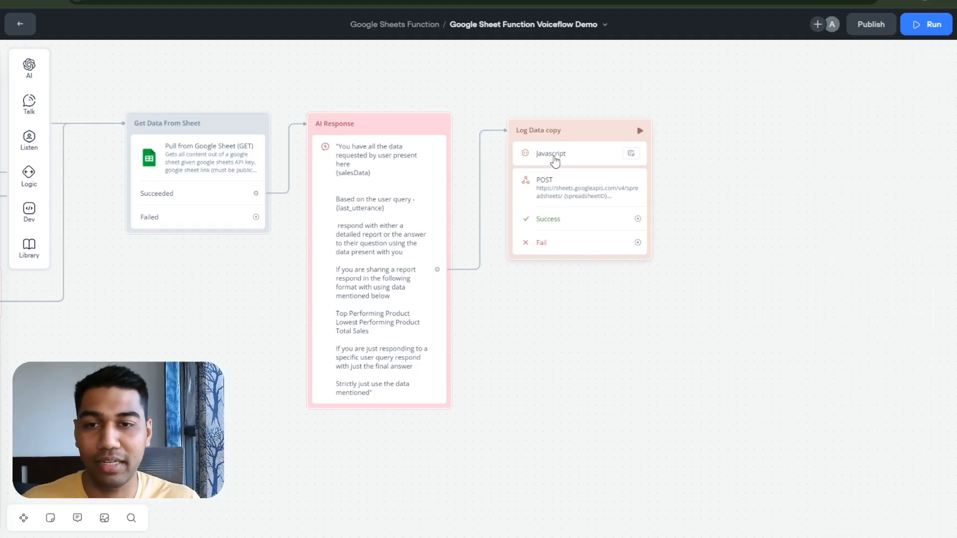
click(602, 204)
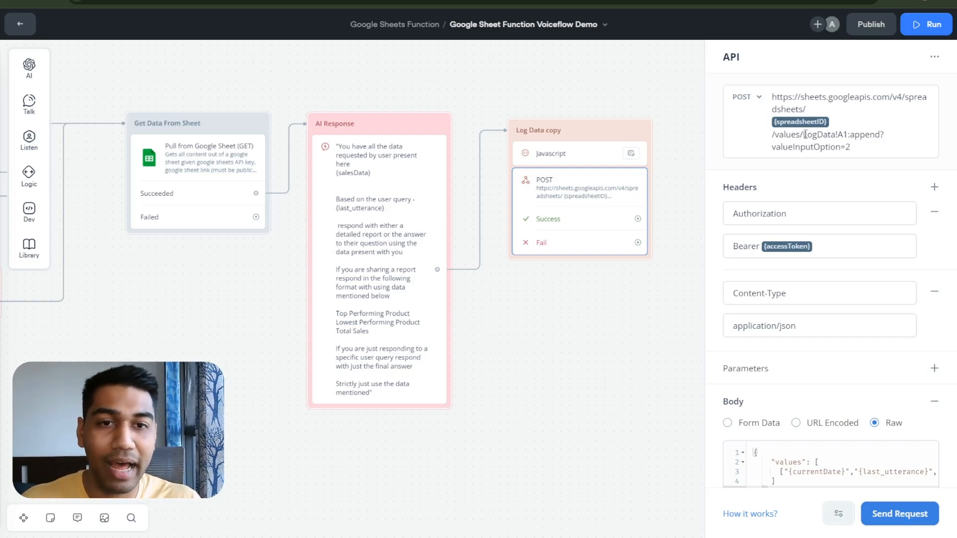
drag(803, 134, 835, 137)
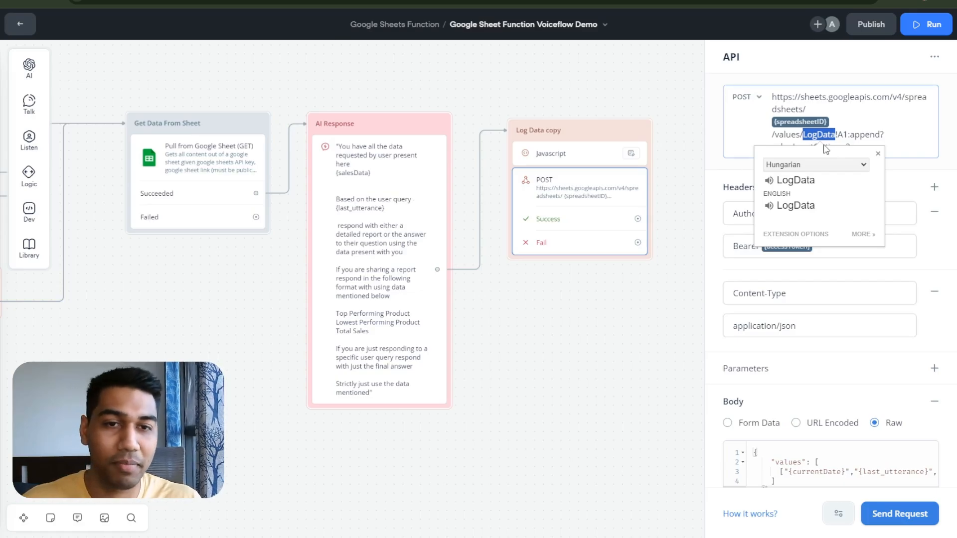
click(872, 120)
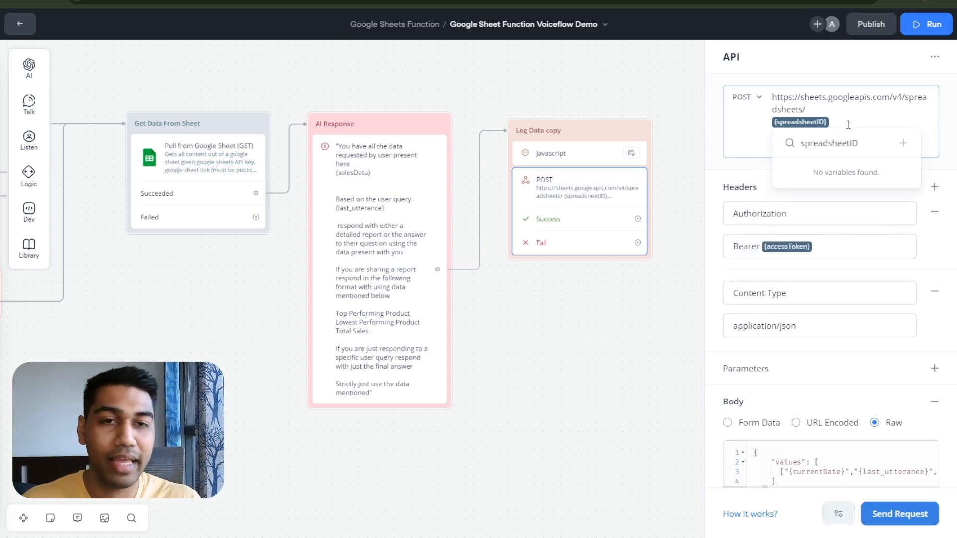
text(/values/LogData!A1:append?valueInputOption=2)
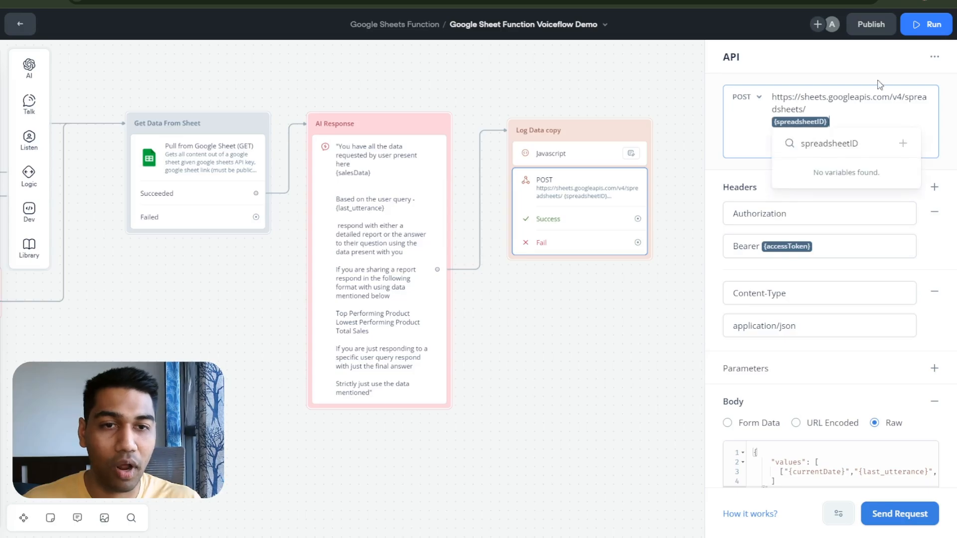
click(773, 315)
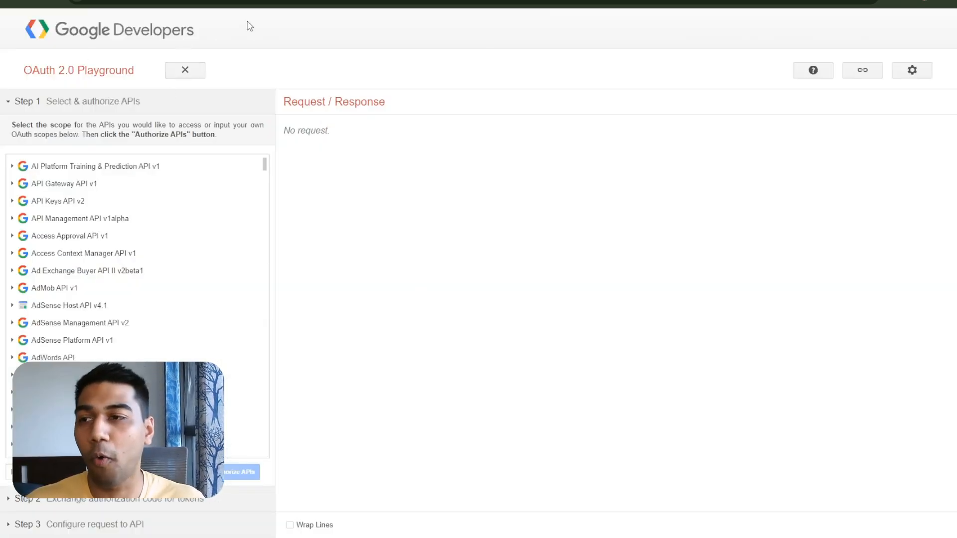
In Google's OAuth 2.0 Playground, search the API list for "sheets" to locate Google Sheets API v4.
drag(58, 71, 122, 70)
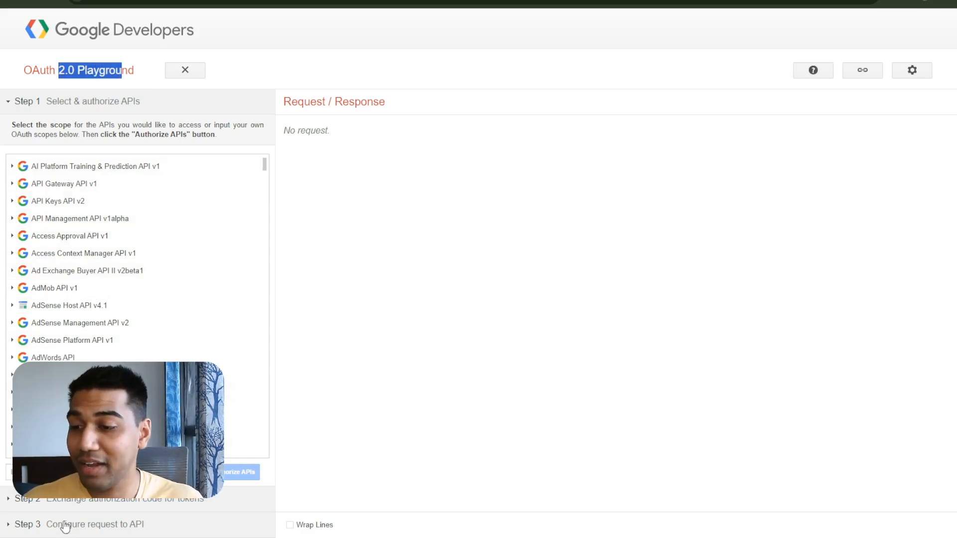
scroll(11, 401, down, 5)
scroll(106, 337, down, 15)
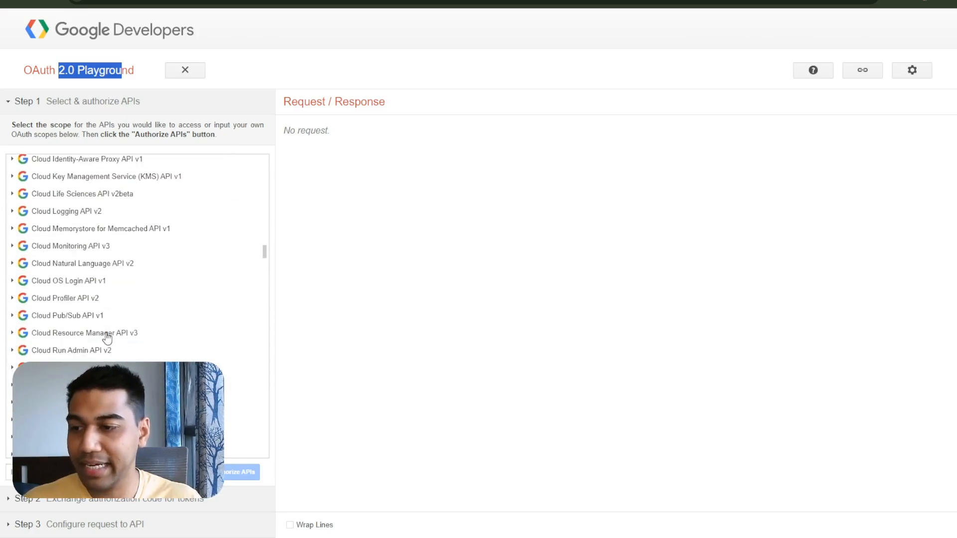
scroll(106, 337, down, 15)
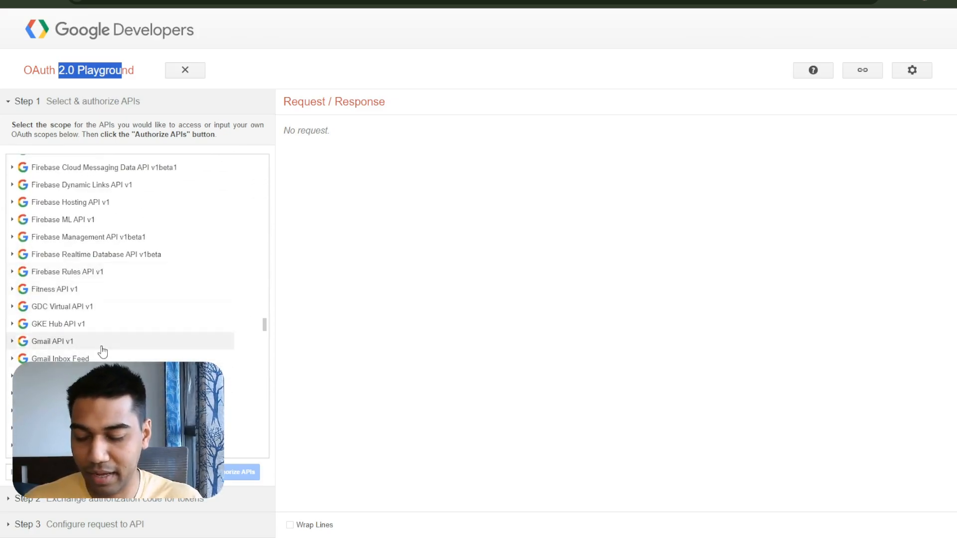
key(ctrl+f)
text(shets)
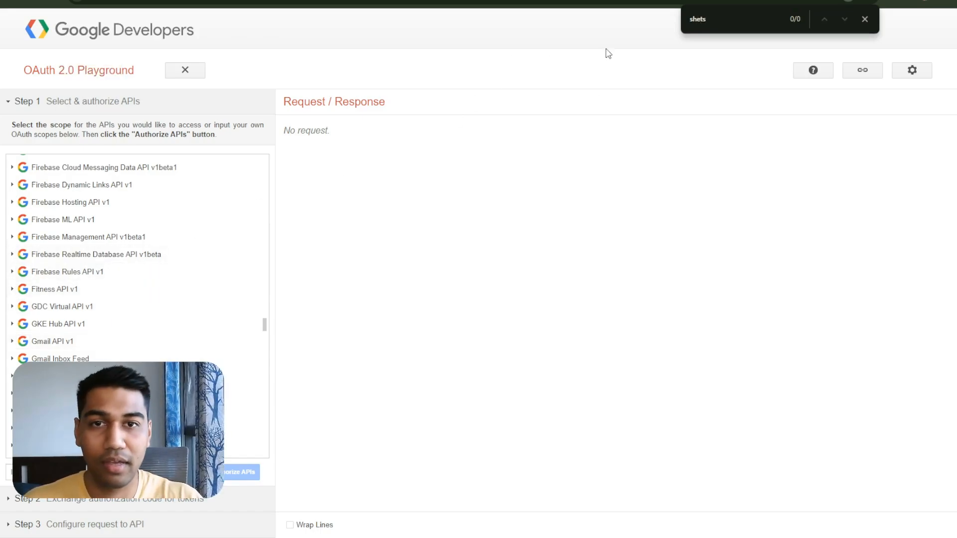
key(BackSpace)
key(BackSpace)
key(BackSpace)
text(eets)
key(Return)
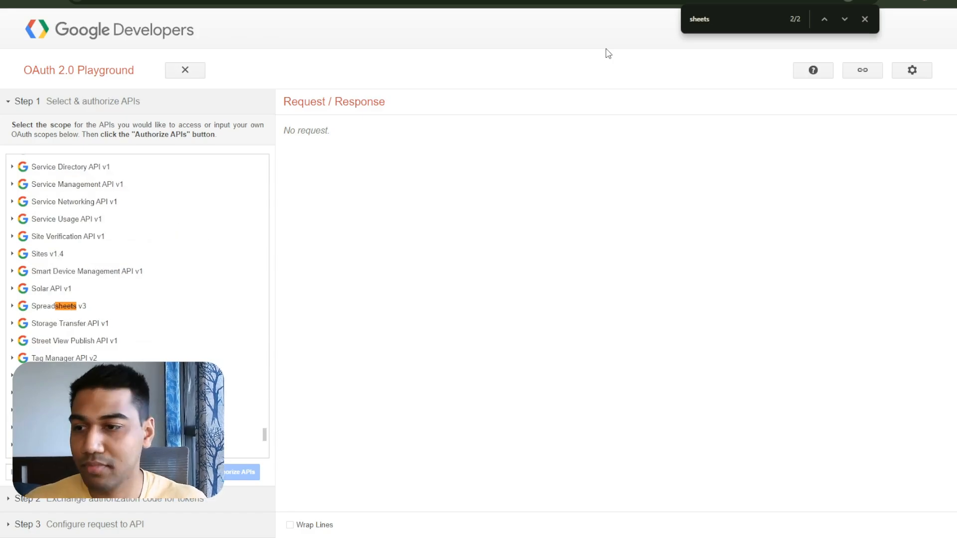
key(Return)
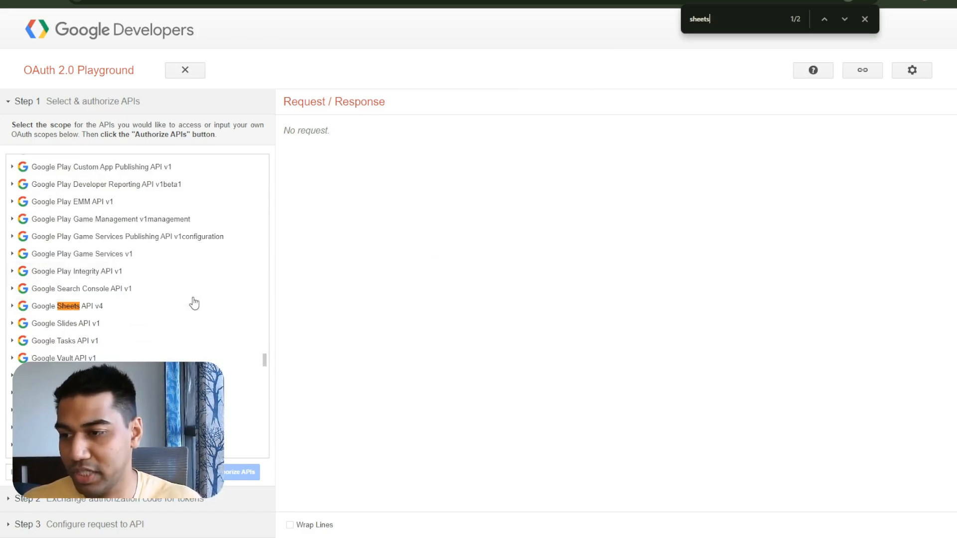
Authorize the Google Sheets API v4 spreadsheets scope with the existing Google account and allow the requested access.
click(137, 312)
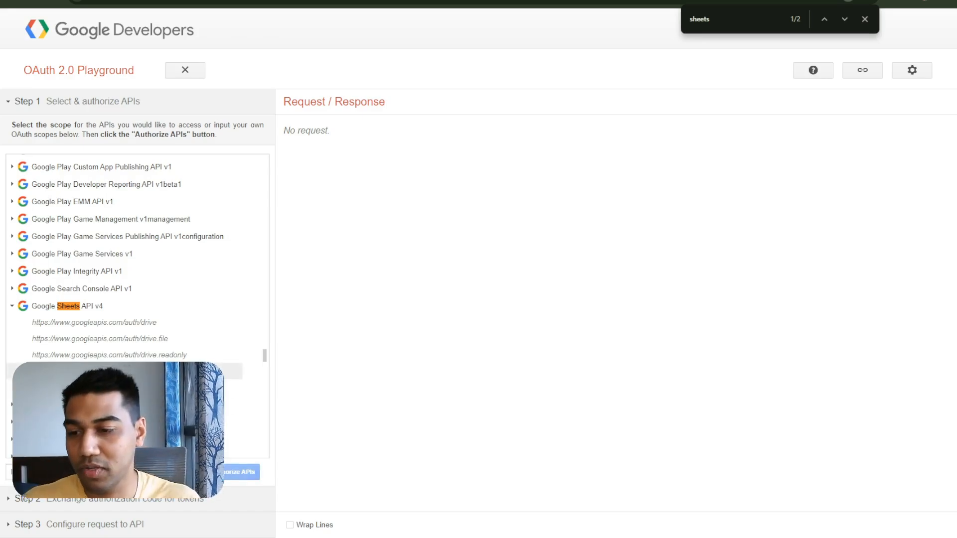
click(238, 473)
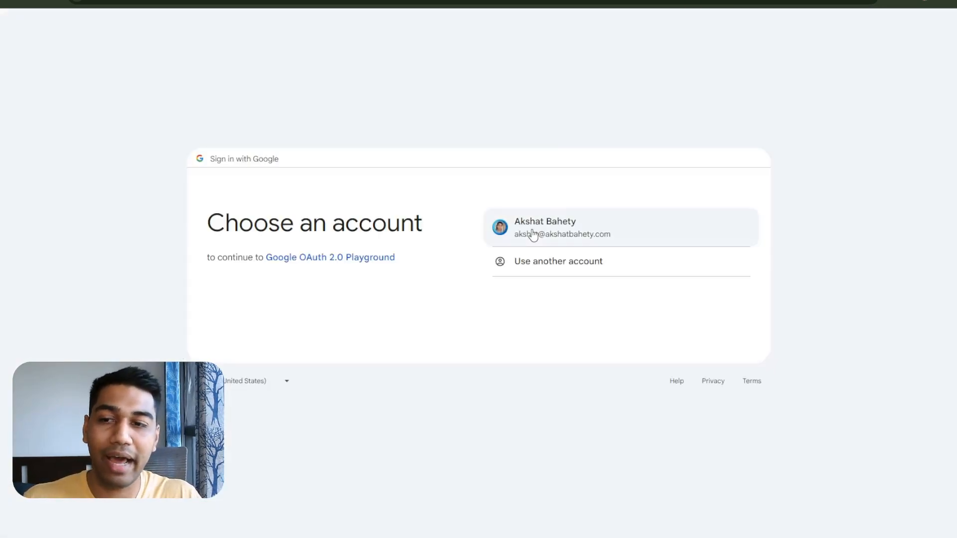
click(533, 232)
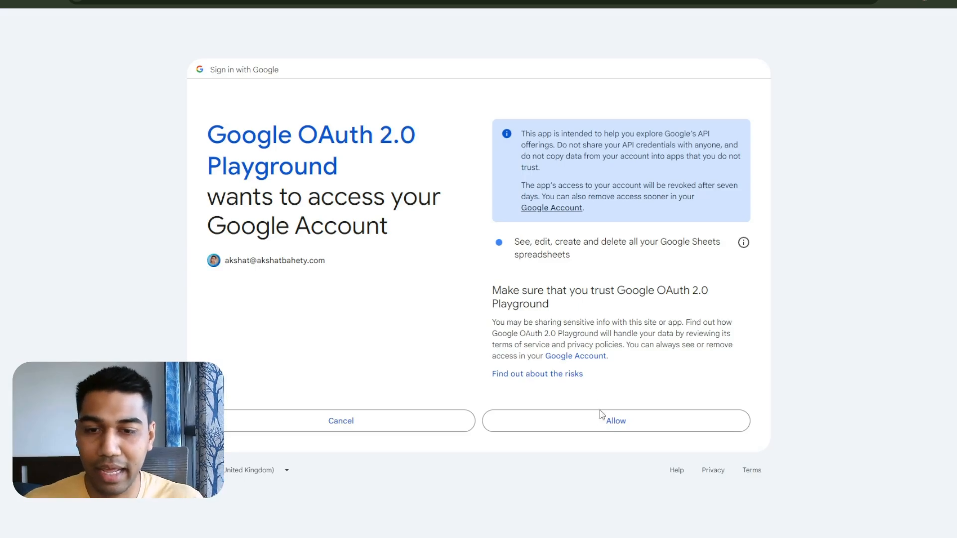
click(601, 420)
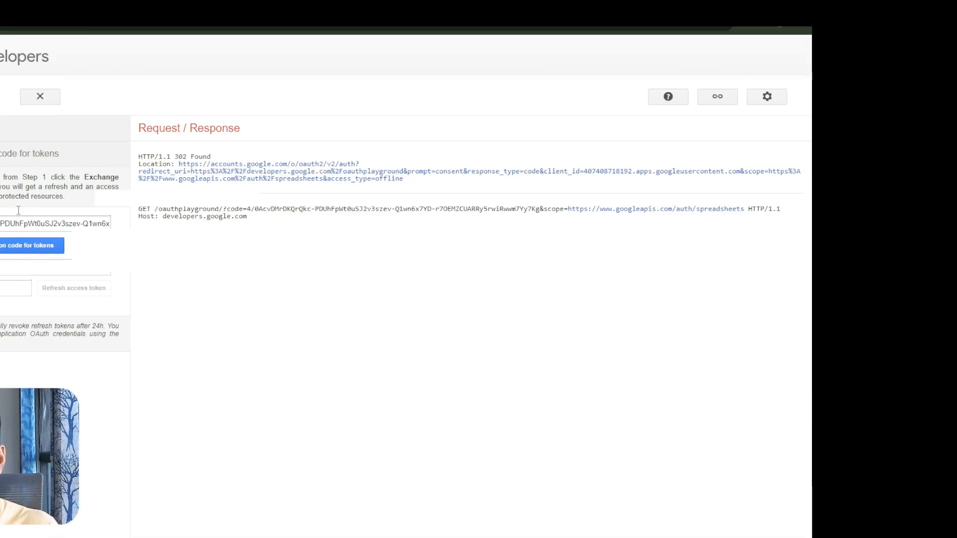
Exchange the authorization code for tokens, reopen the token exchange section and select the whole access token.
click(2, 251)
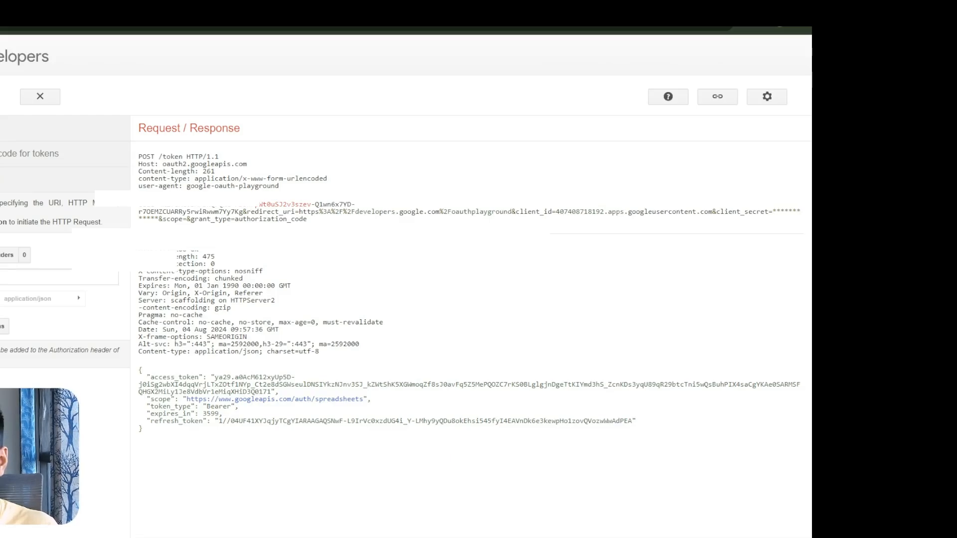
click(20, 153)
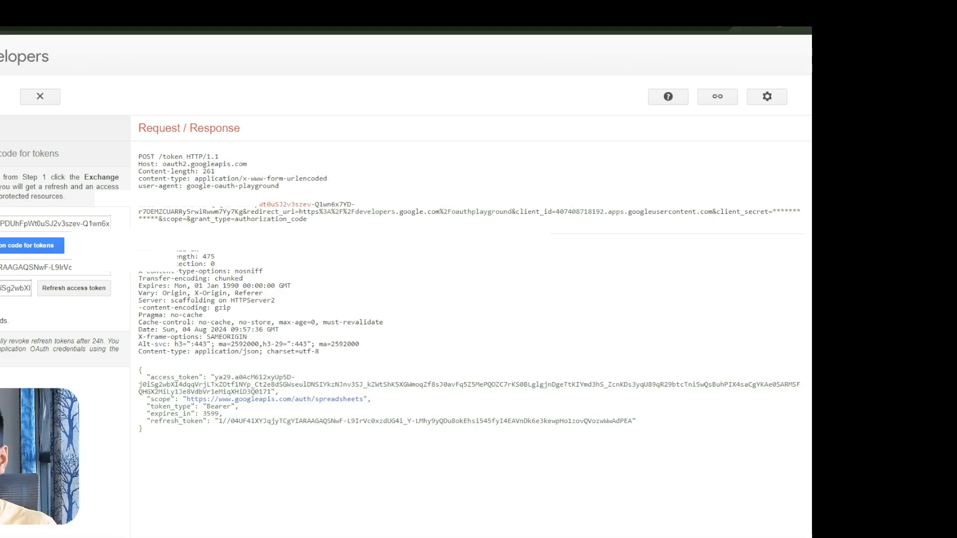
click(10, 288)
key(ctrl+a)
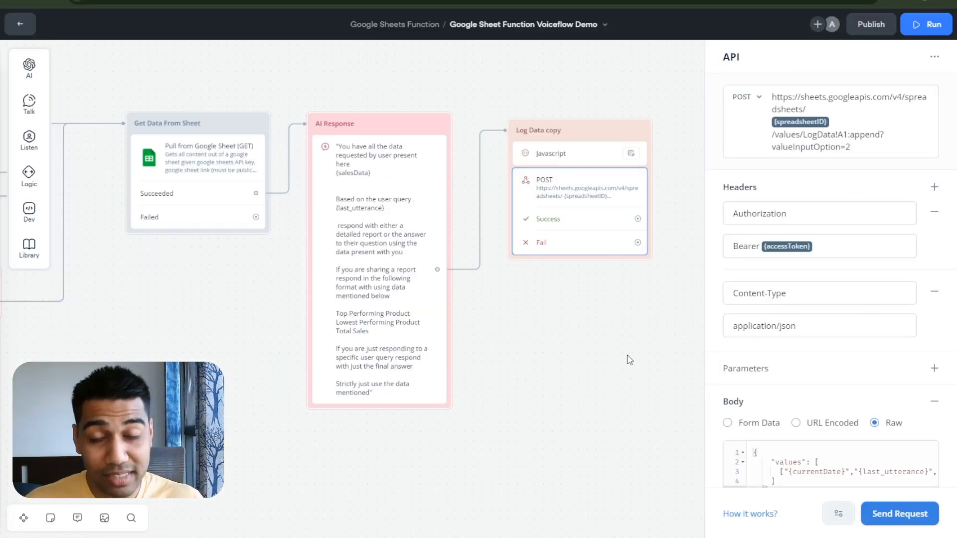
Return to Voiceflow, look over the demo flow, and test the Google Sheet Function prototype with "Get me report for the Retail Section".
click(620, 321)
drag(620, 321, 813, 329)
scroll(811, 326, down, 1)
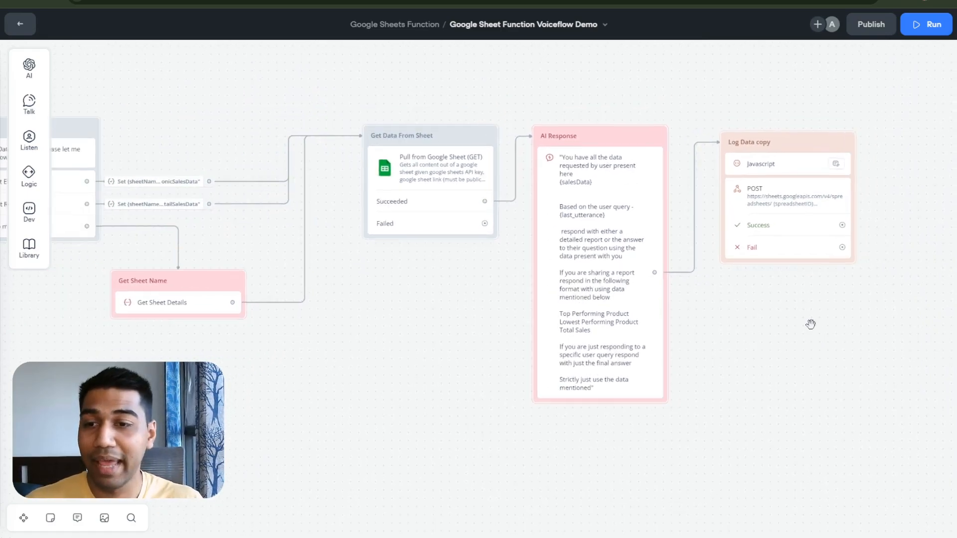
drag(812, 326, 819, 322)
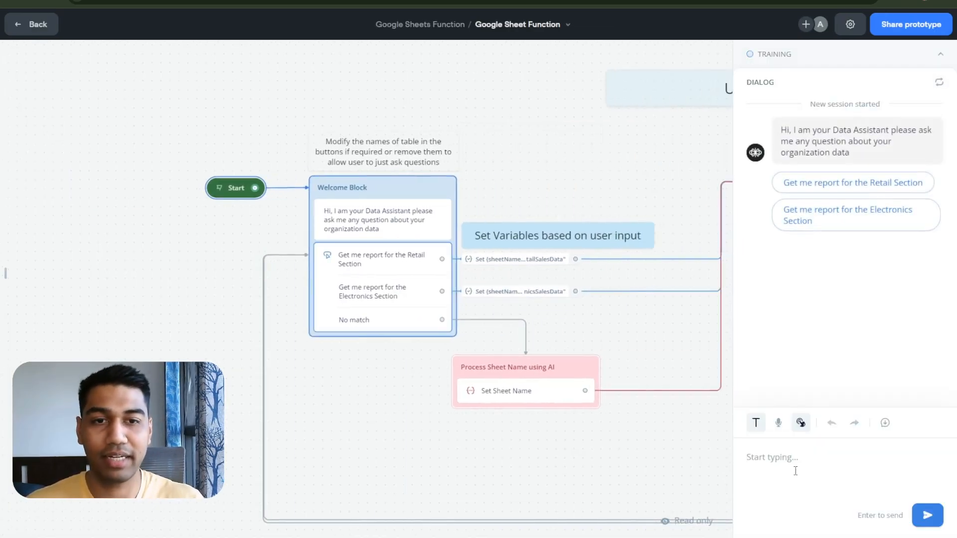
click(850, 184)
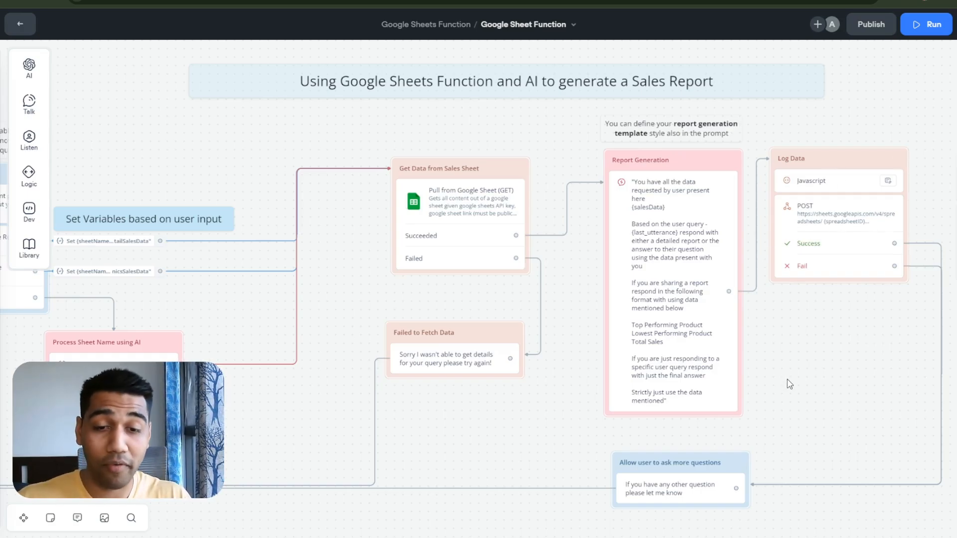
scroll(800, 397, down, 1)
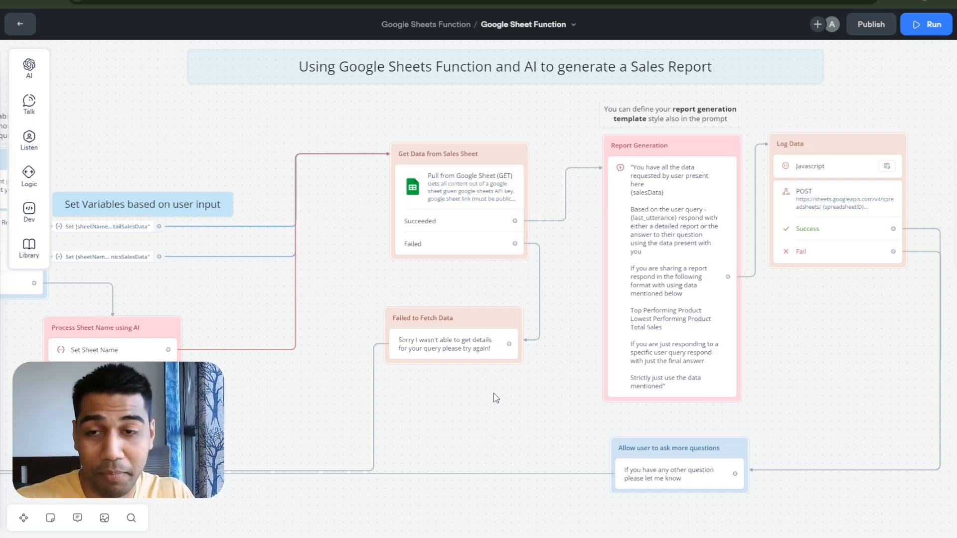
drag(496, 397, 588, 407)
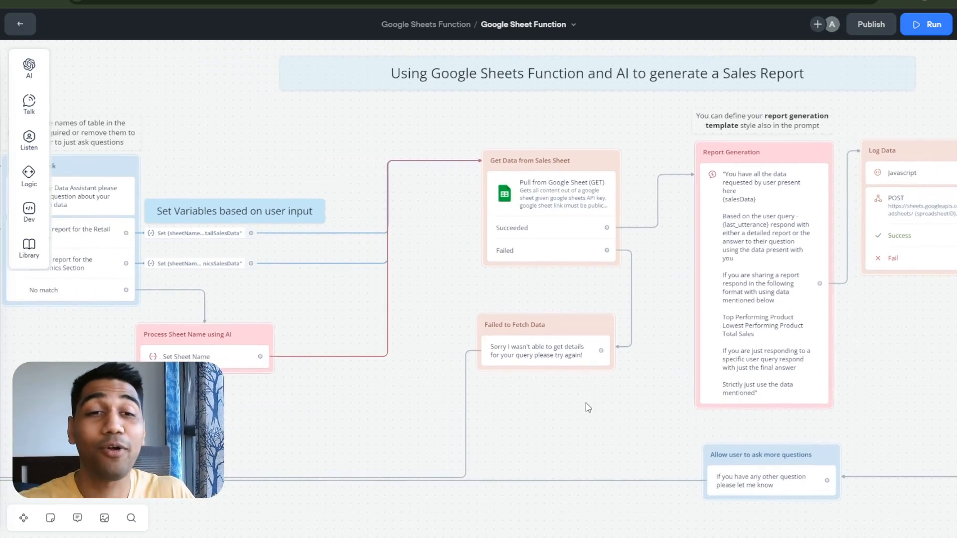